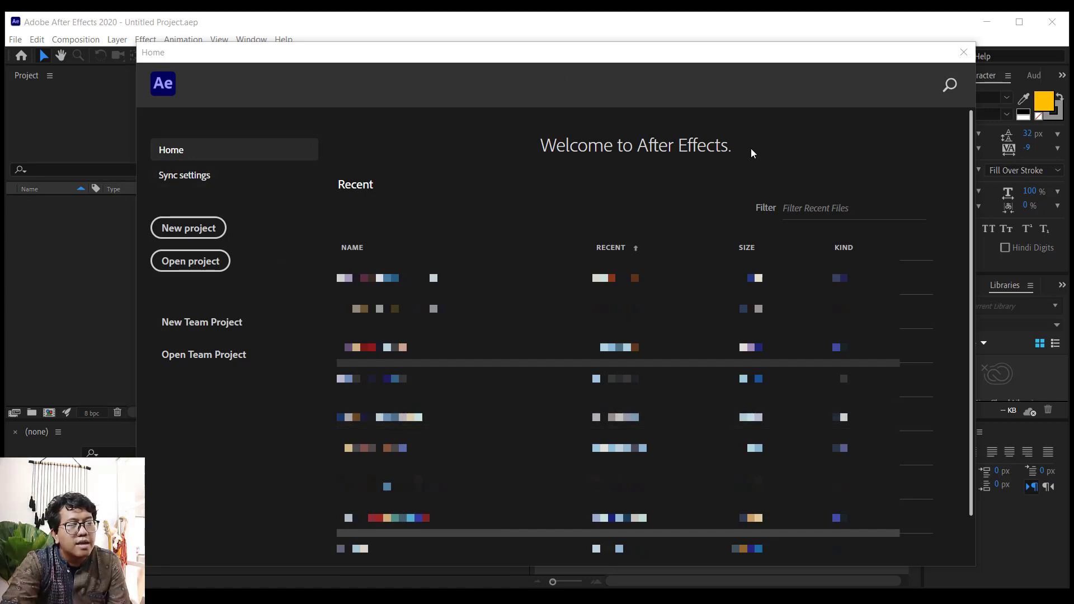
- Start a new project and set up a new composition named "Latihan 1"
click(198, 231)
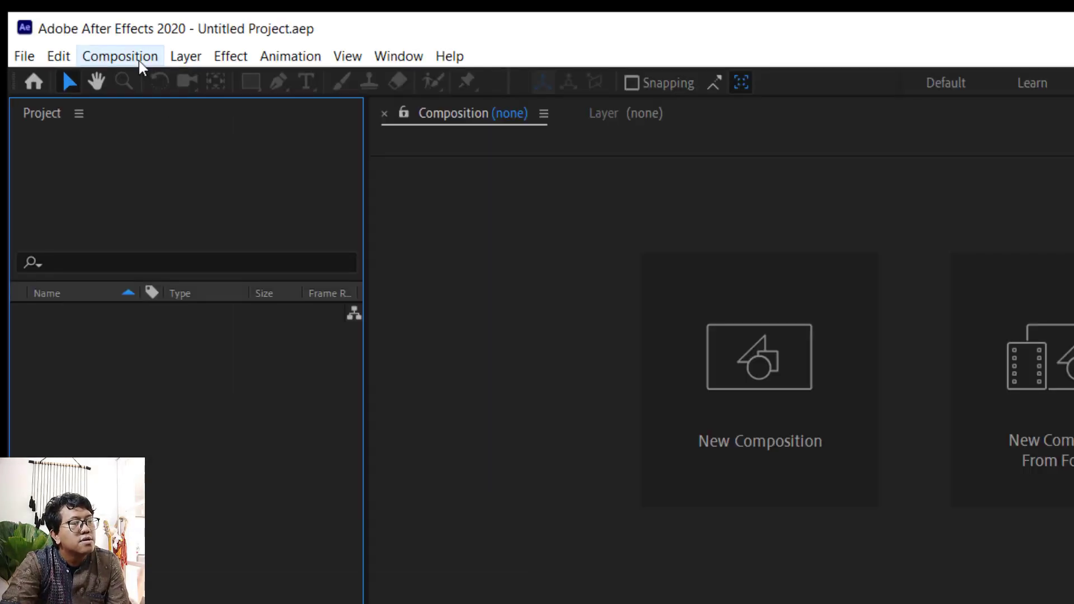
click(139, 61)
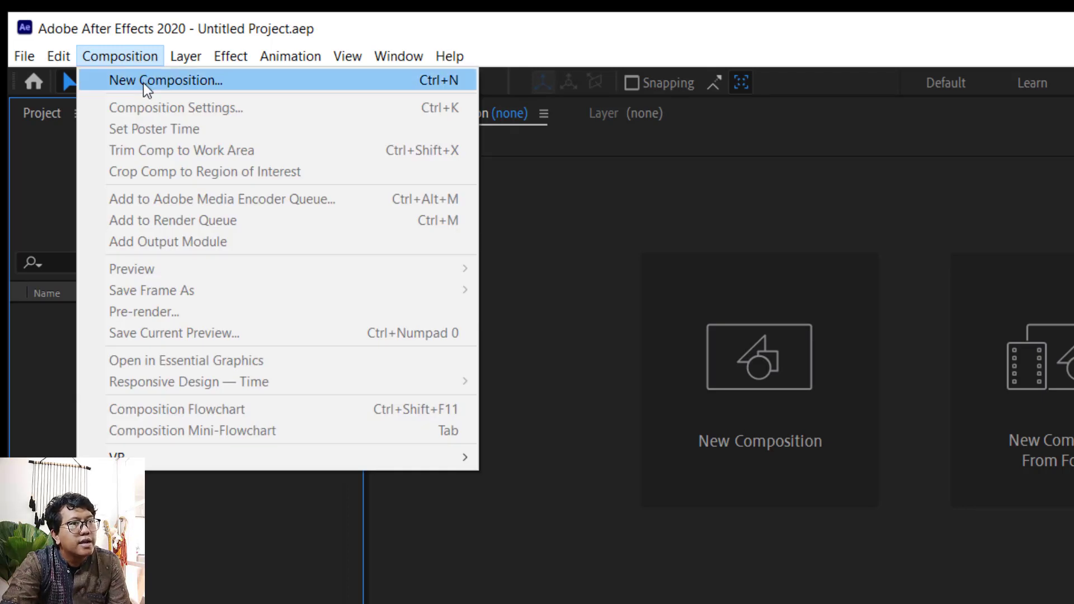
click(144, 81)
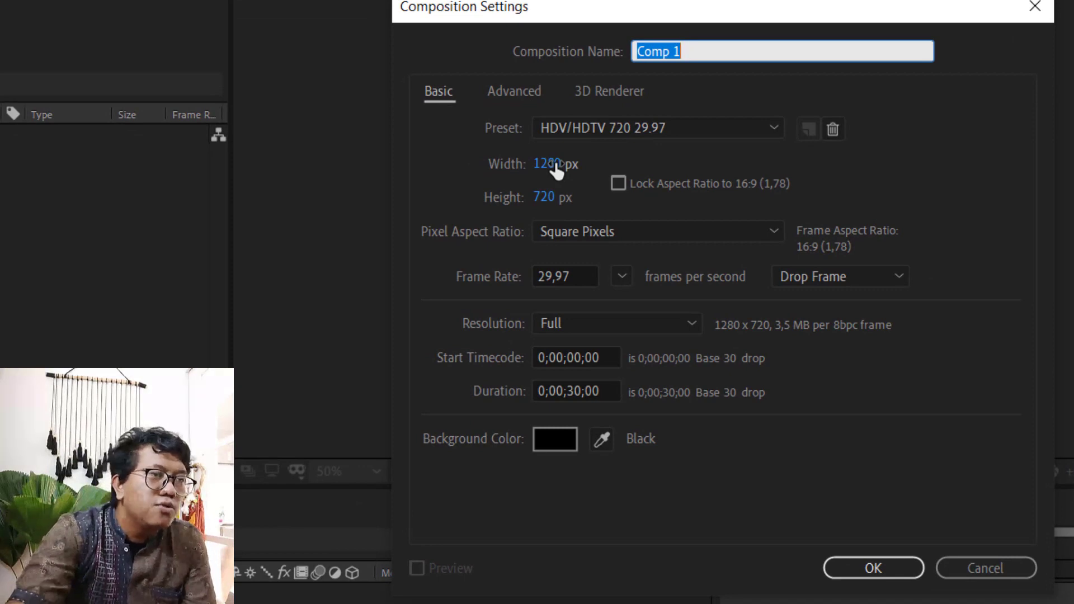
click(555, 165)
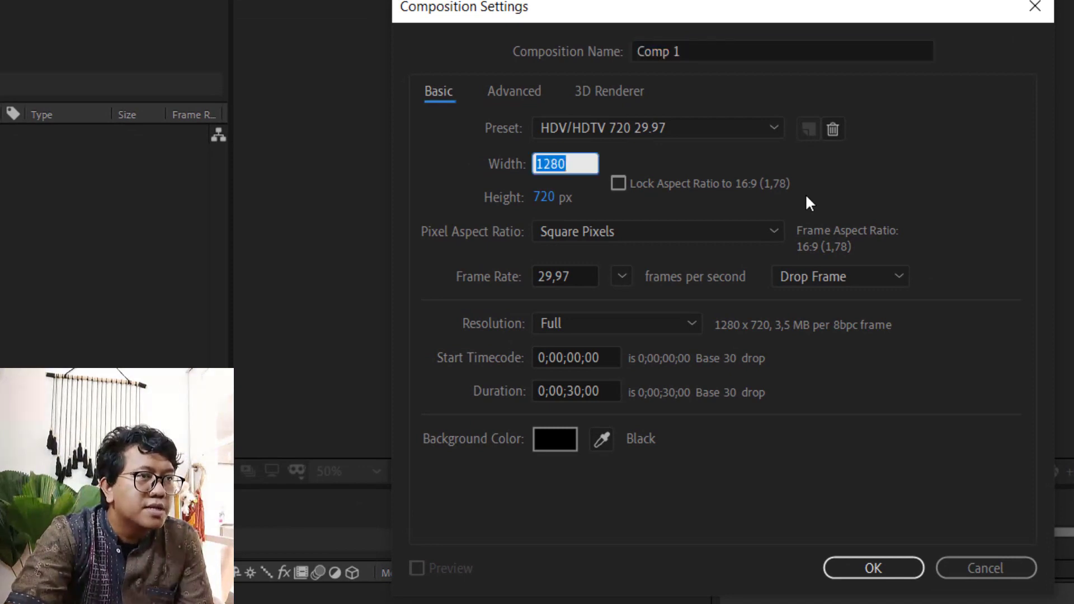
click(543, 197)
click(1005, 164)
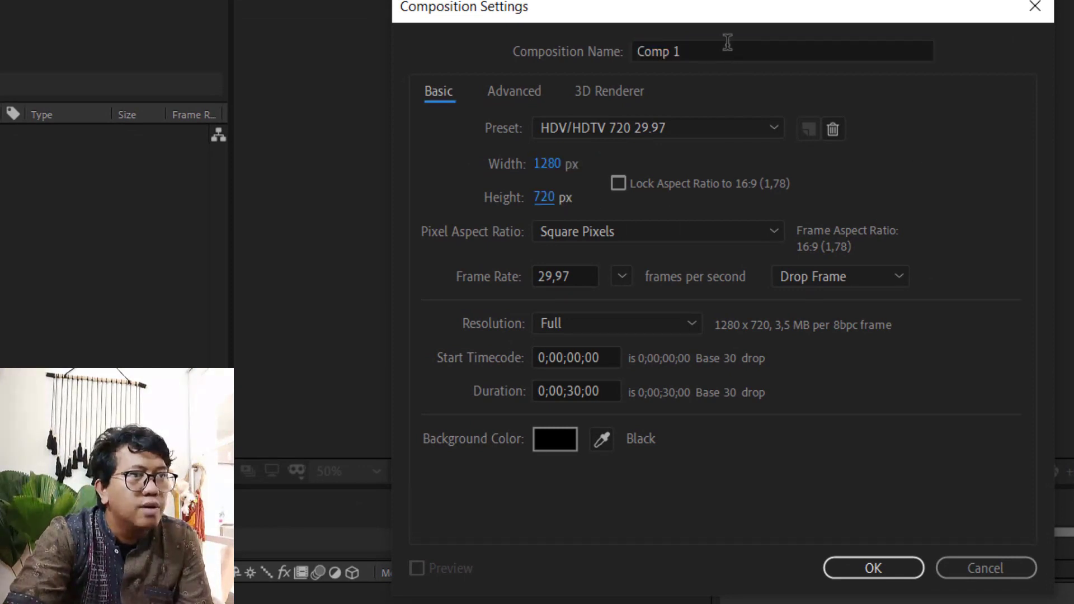
drag(727, 43, 385, 60)
click(707, 48)
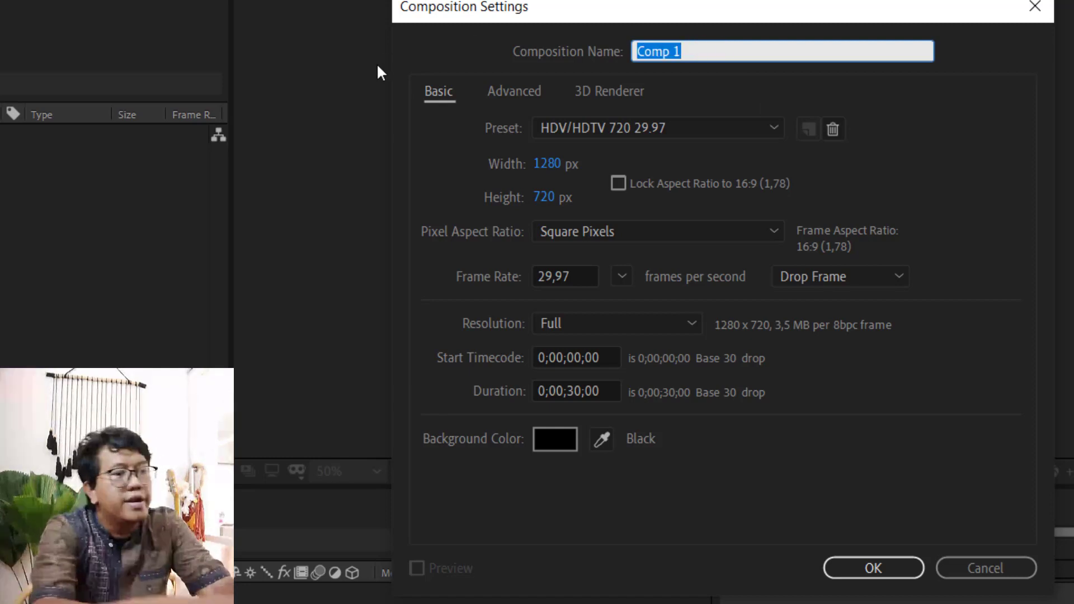
text(Latihan 1)
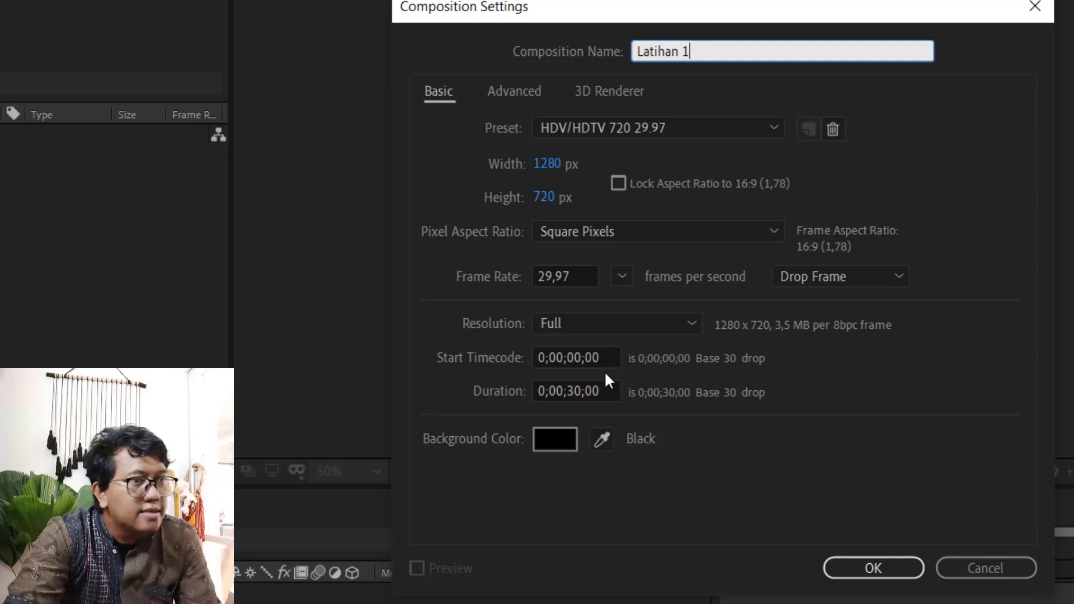
click(587, 277)
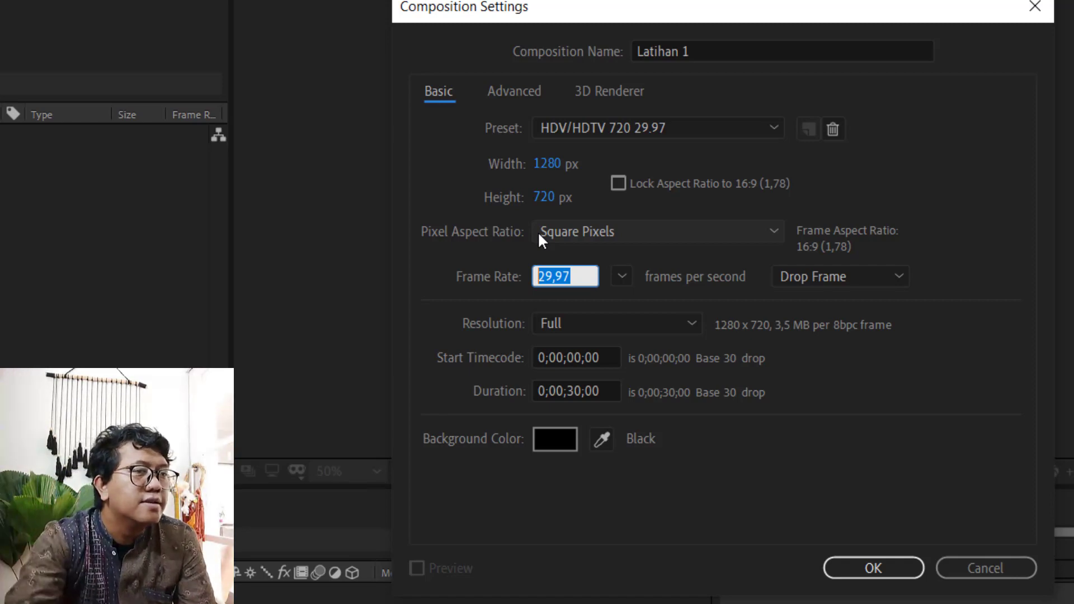
click(582, 274)
drag(582, 274, 498, 274)
click(541, 275)
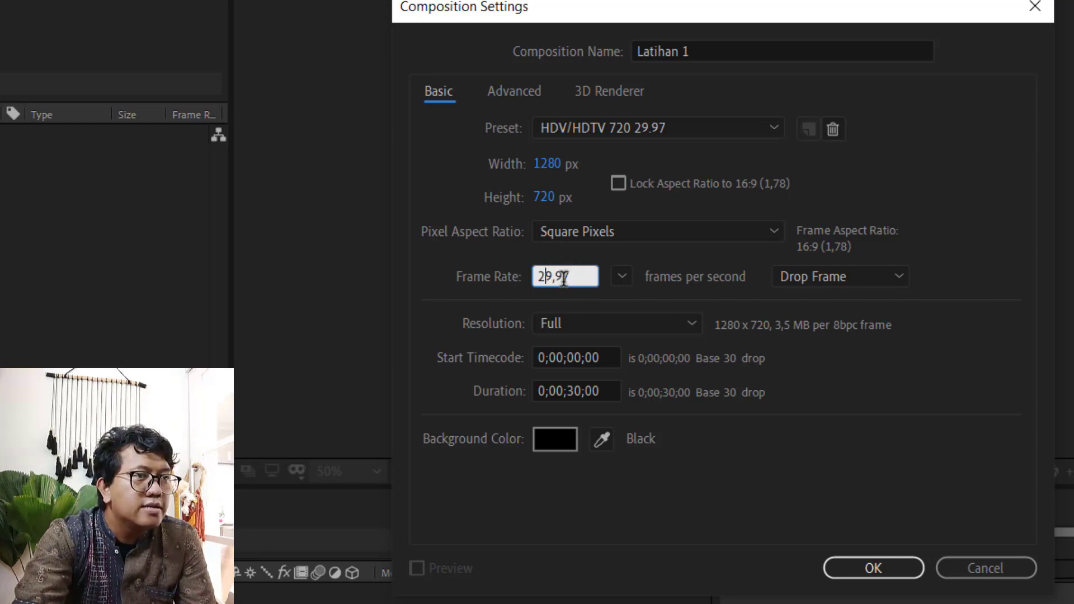
drag(577, 276, 520, 271)
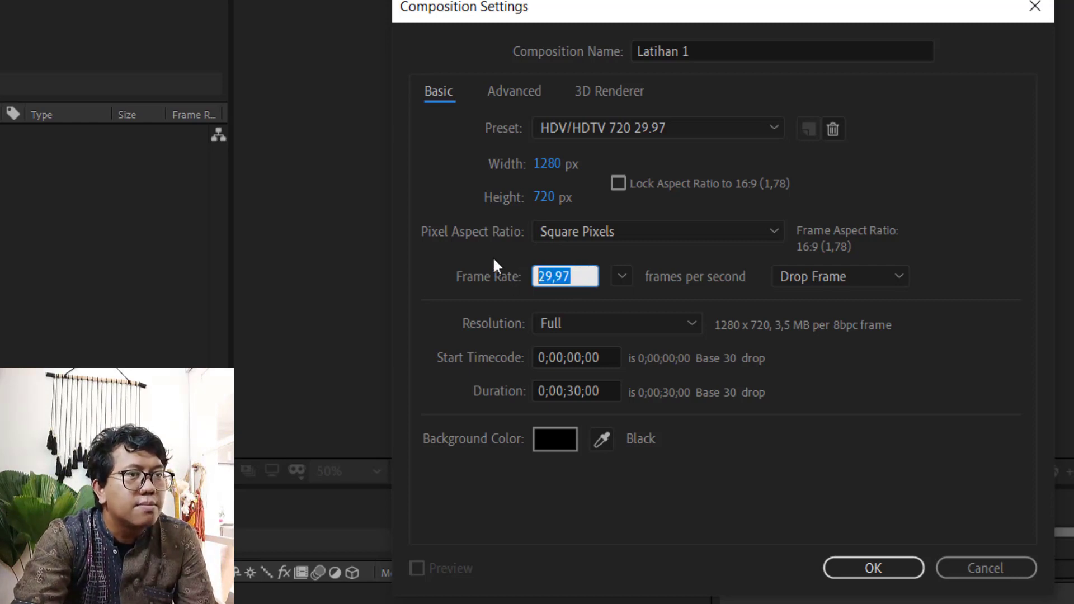
- Set the composition's duration to 0;00;10;00, keep the black background colour, and create the composition
double_click(569, 391)
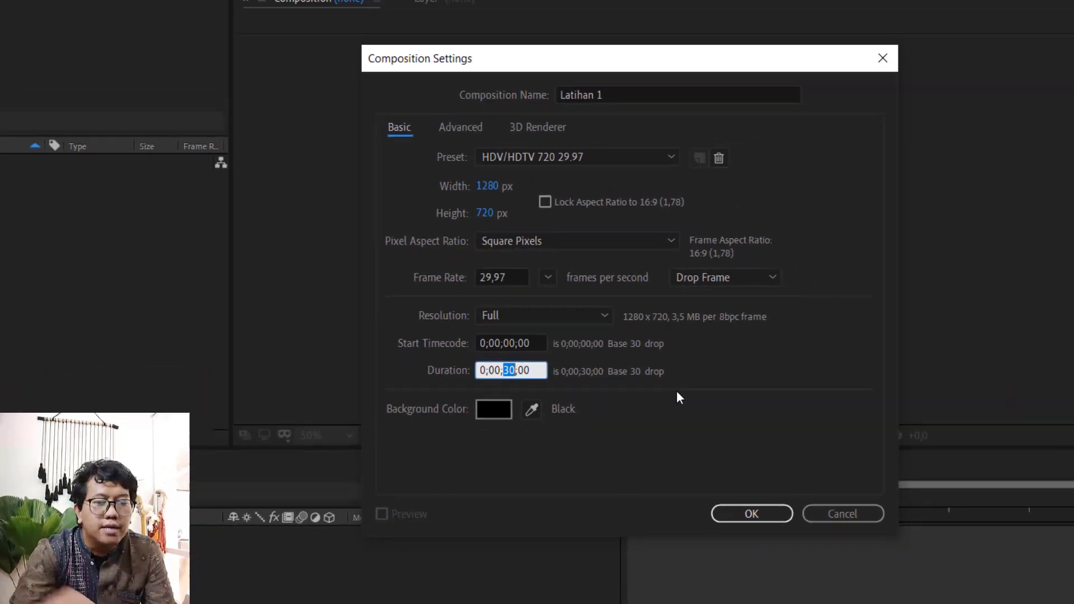
text(10)
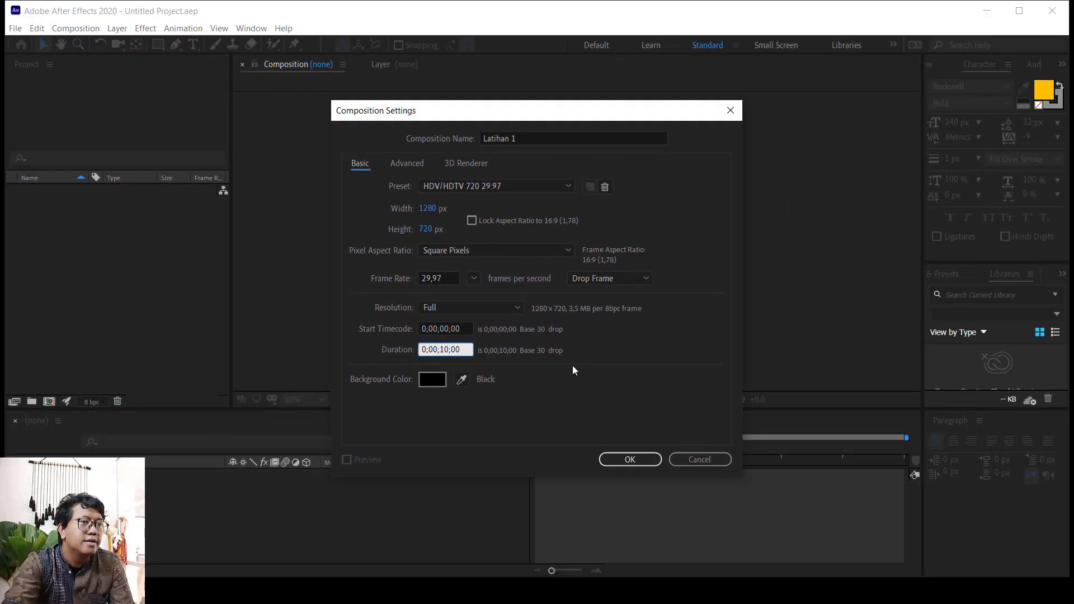
click(435, 381)
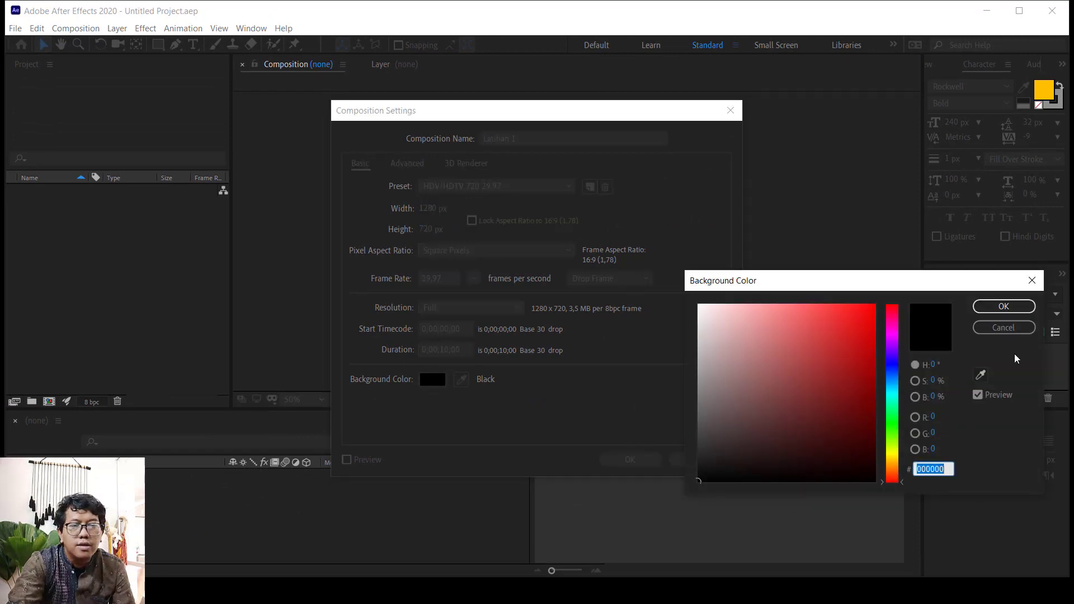
click(1003, 306)
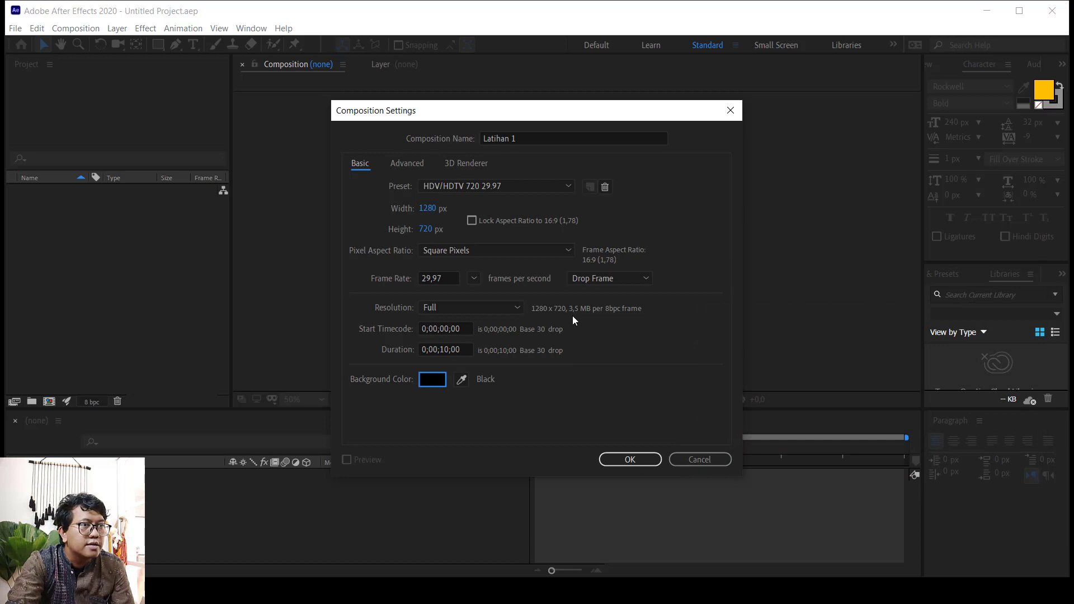
click(623, 460)
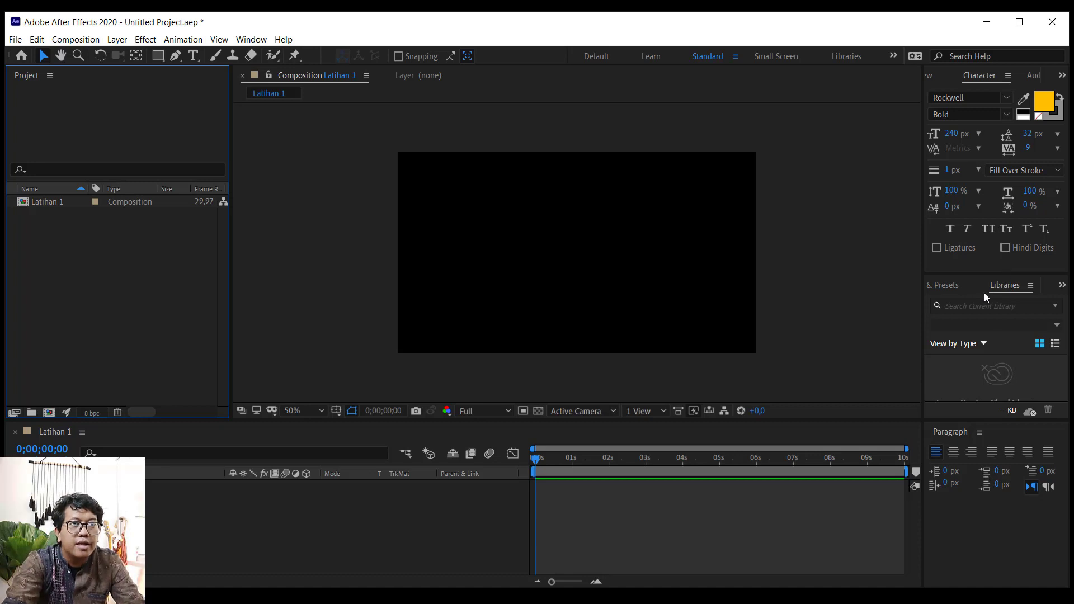
- Show Effects & Presets in place of Libraries and review which workspace windows are enabled
click(947, 286)
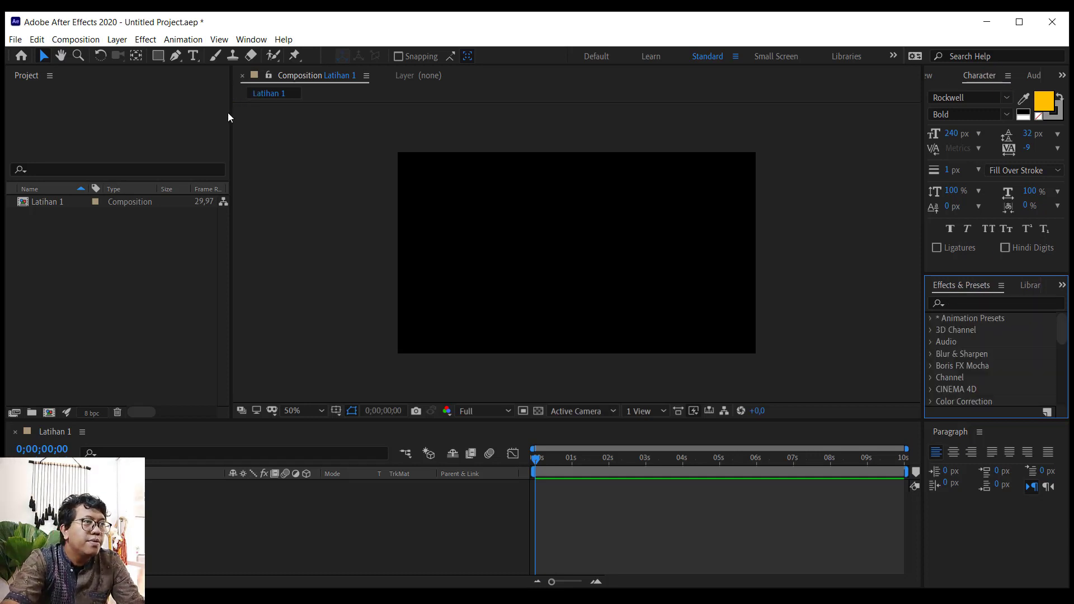
click(246, 40)
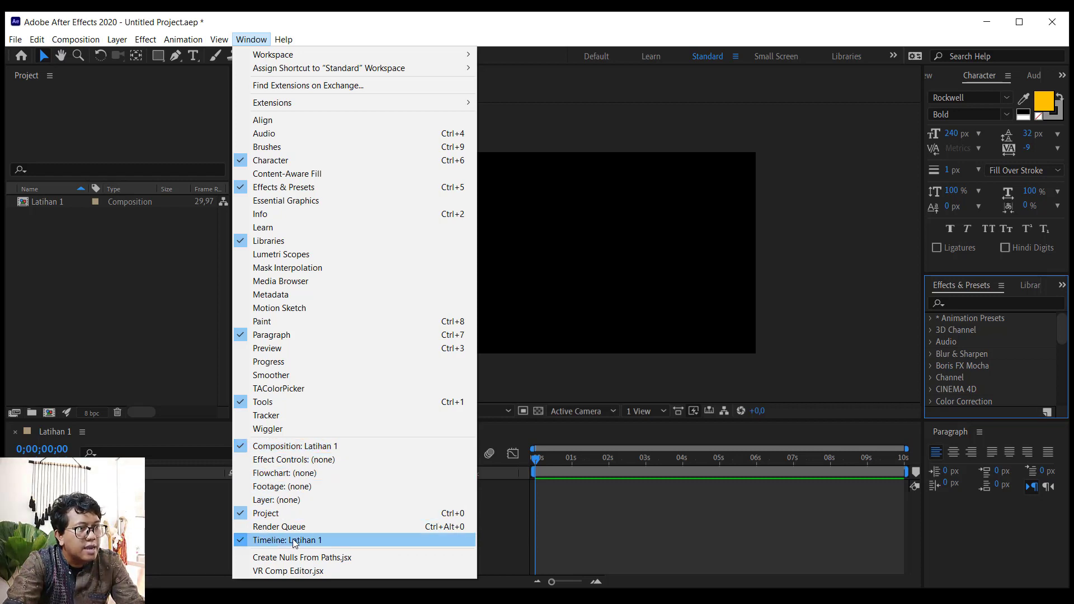
click(139, 288)
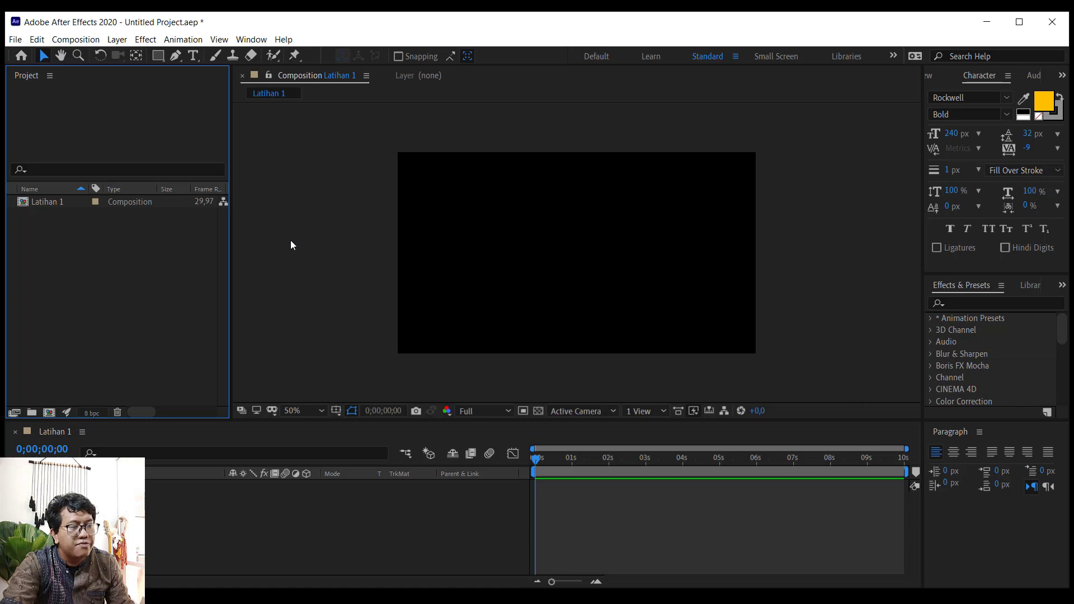
click(361, 201)
click(172, 283)
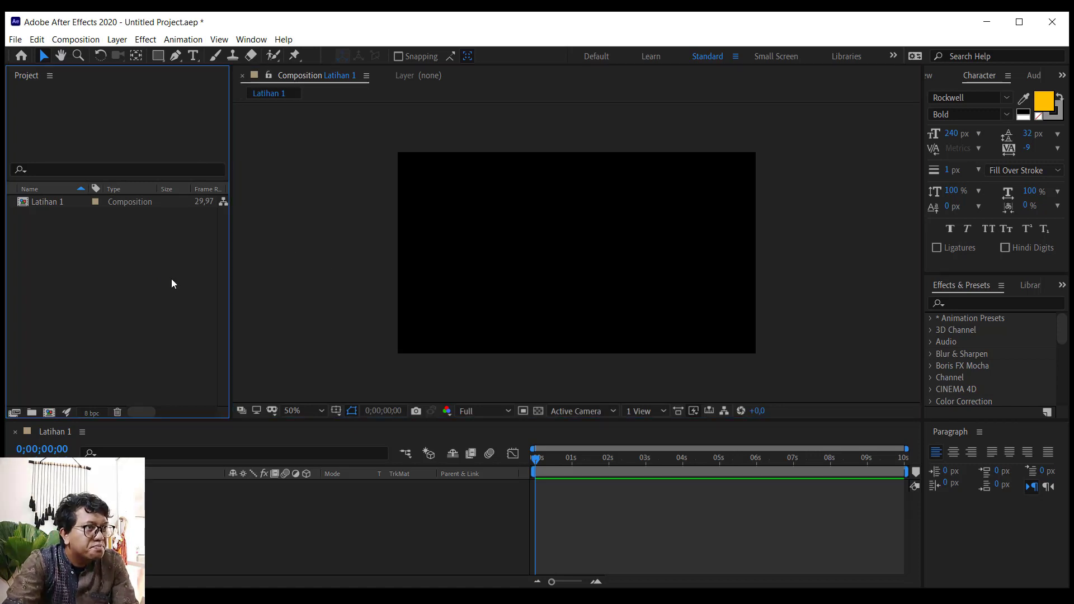
click(194, 57)
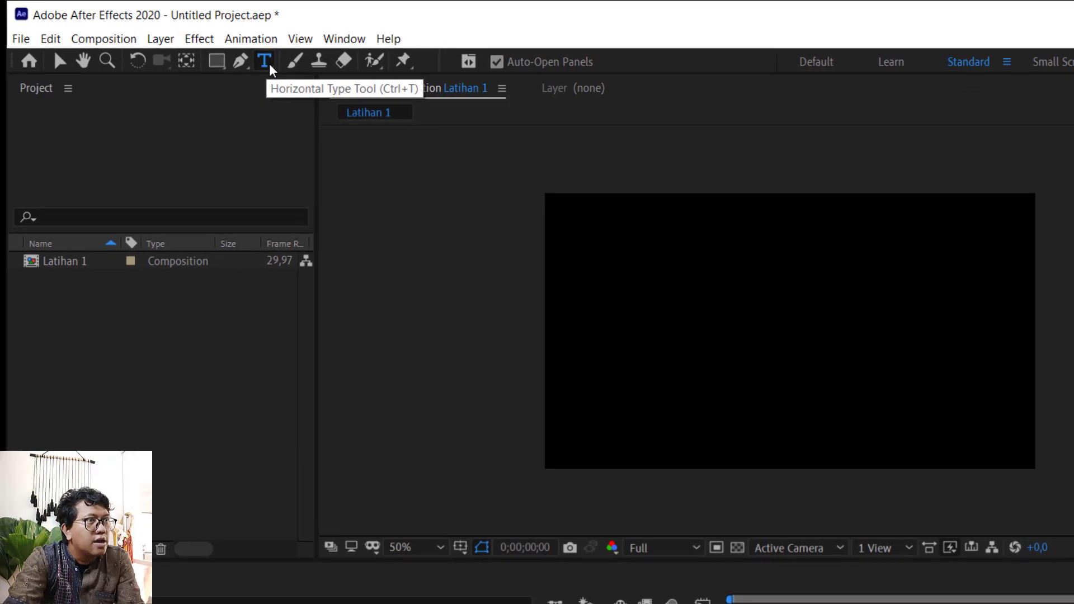
click(196, 57)
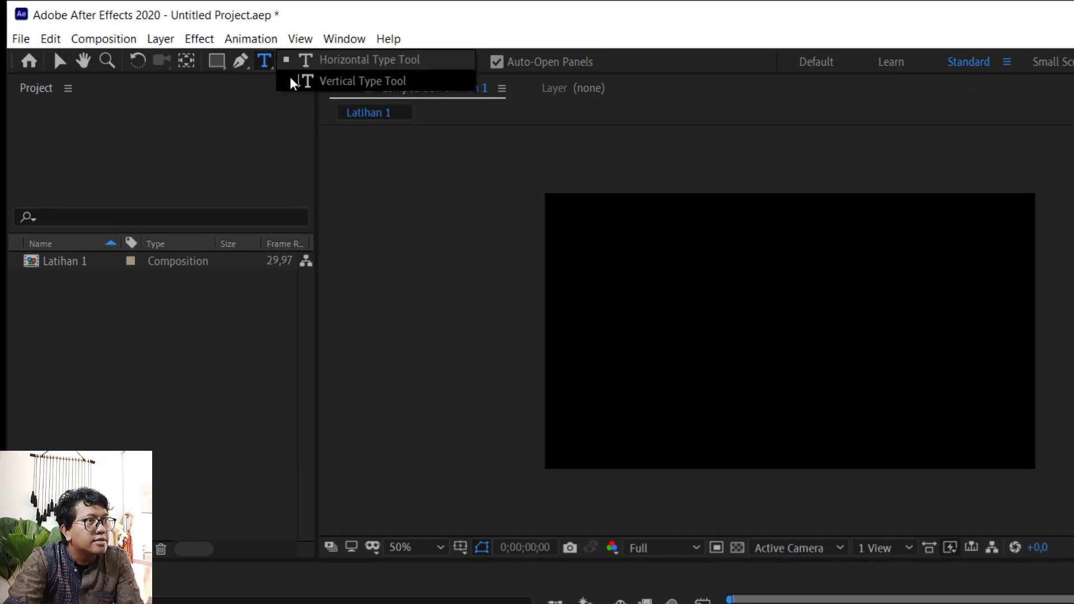
click(243, 62)
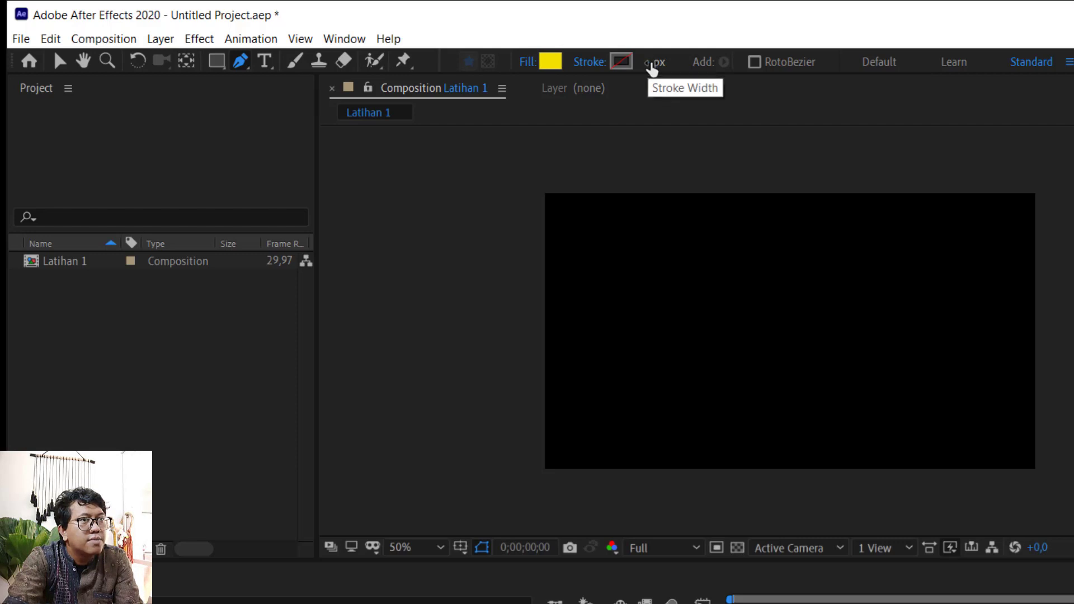
click(217, 63)
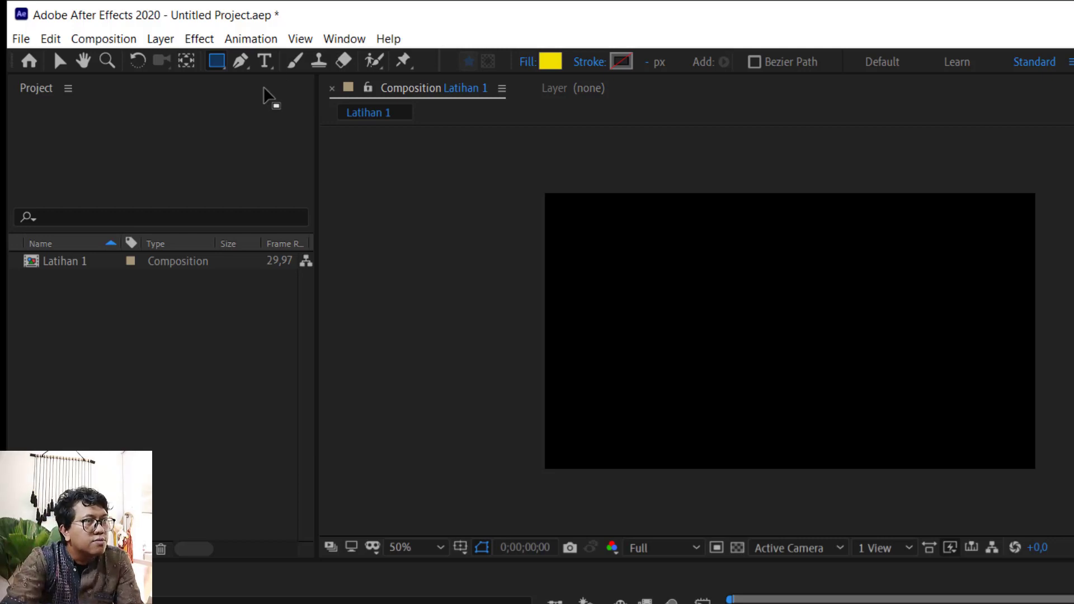
- Add a horizontal text layer reading "Desain" in the composition using the Horizontal Type Tool
click(268, 64)
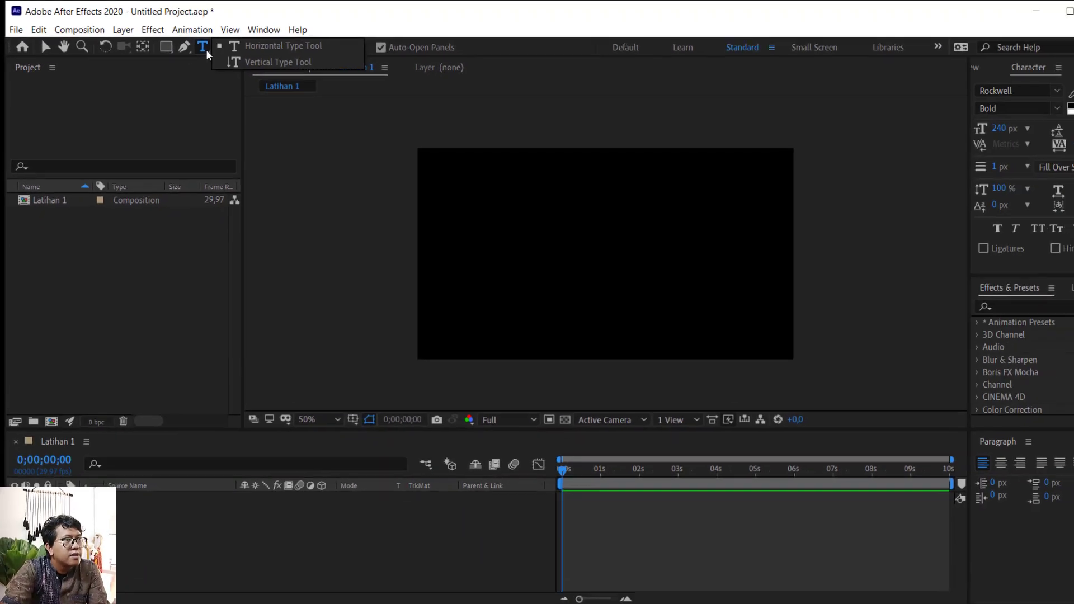
click(226, 45)
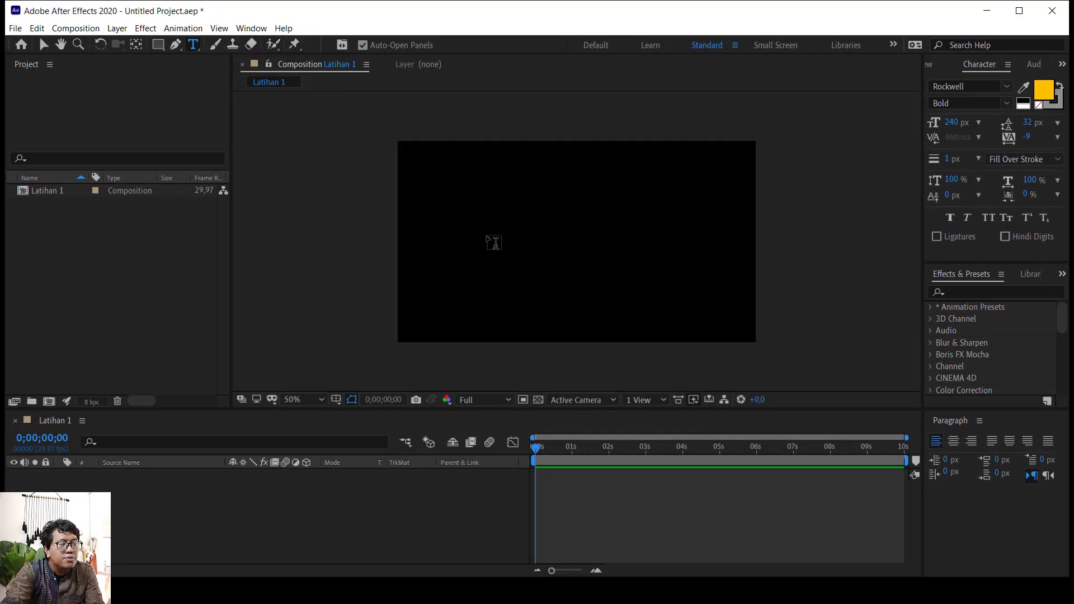
click(531, 238)
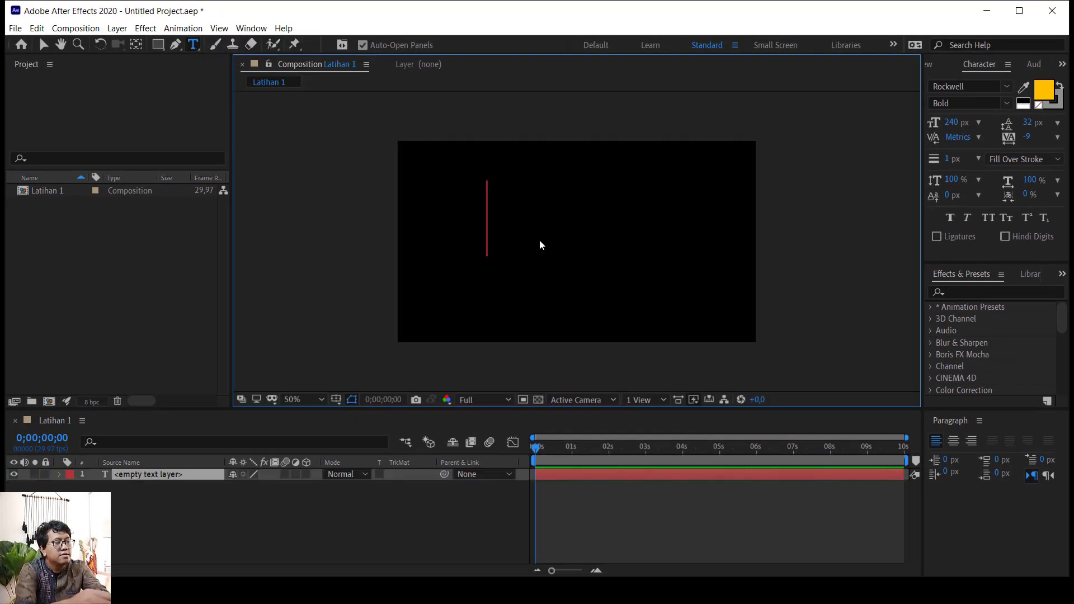
text(Desain)
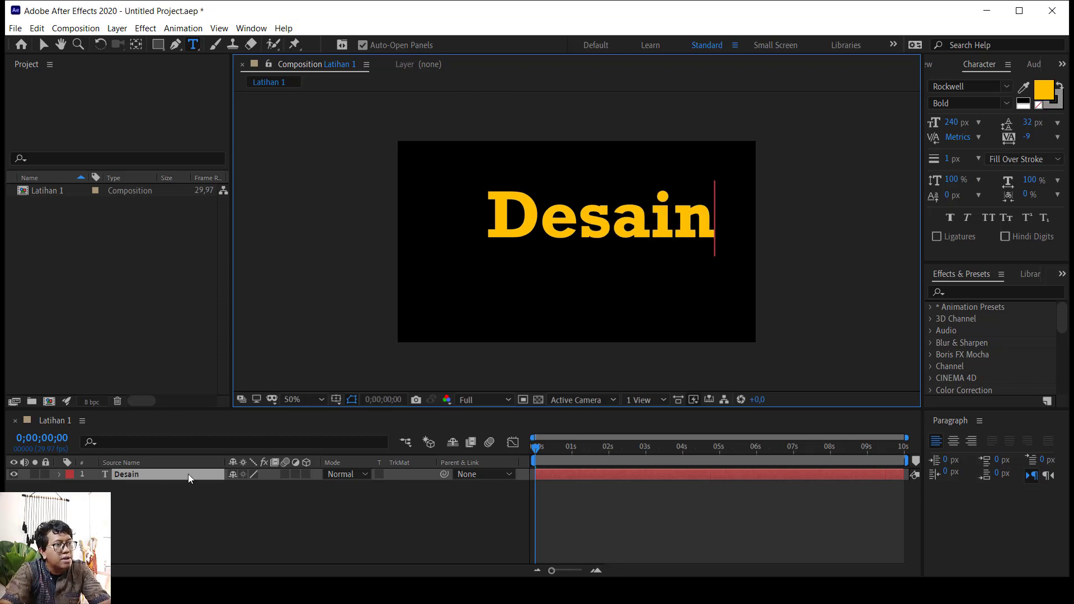
click(41, 45)
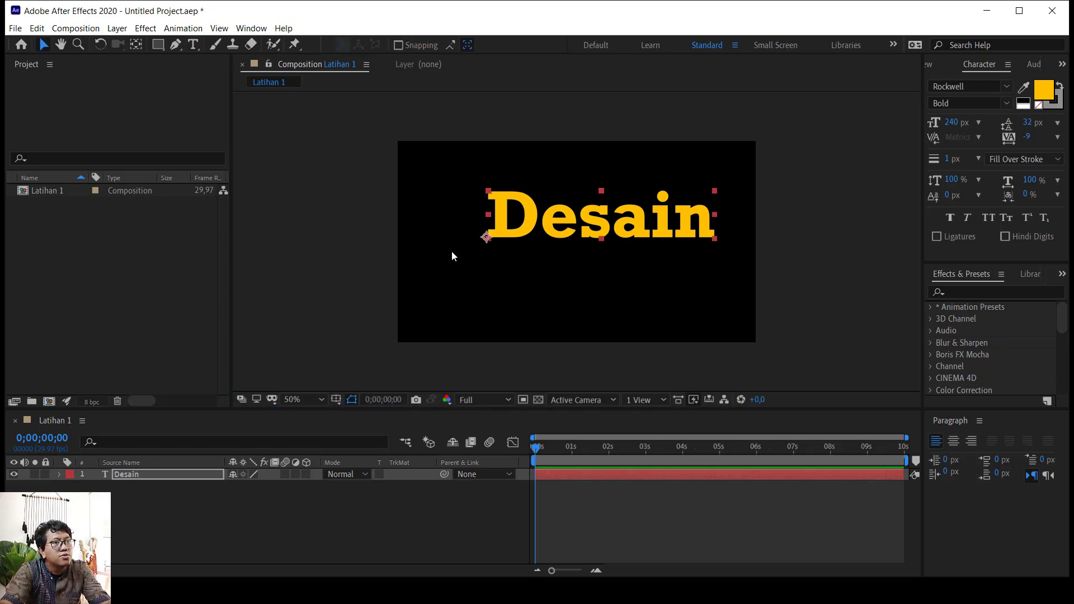
- Set the font size of the whole "Desain" text to 150 px, keeping the Rockwell Bold font
double_click(678, 217)
drag(504, 218, 803, 233)
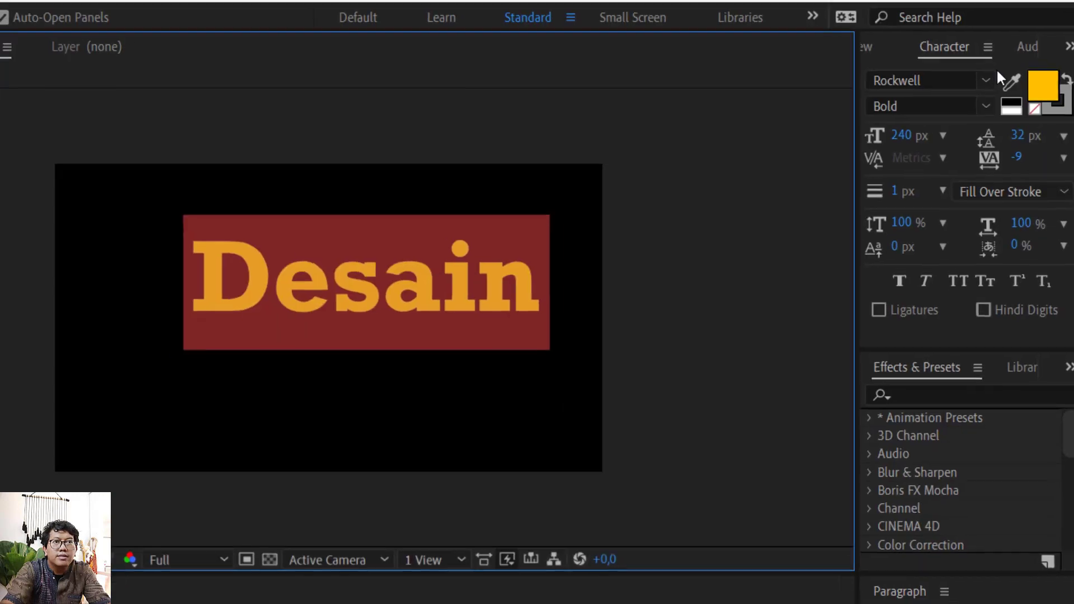
click(1007, 86)
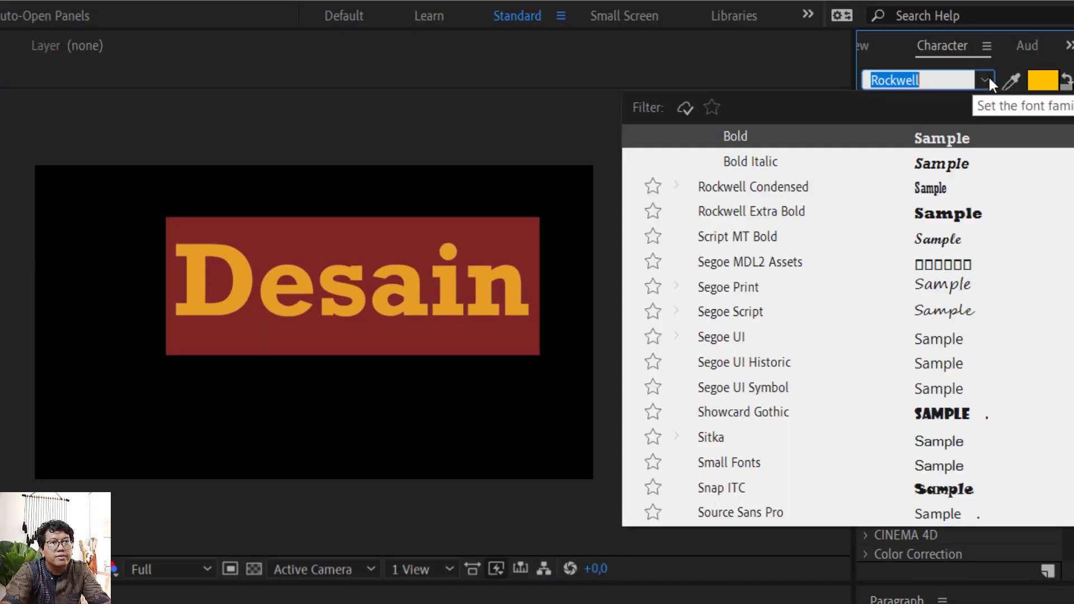
click(989, 78)
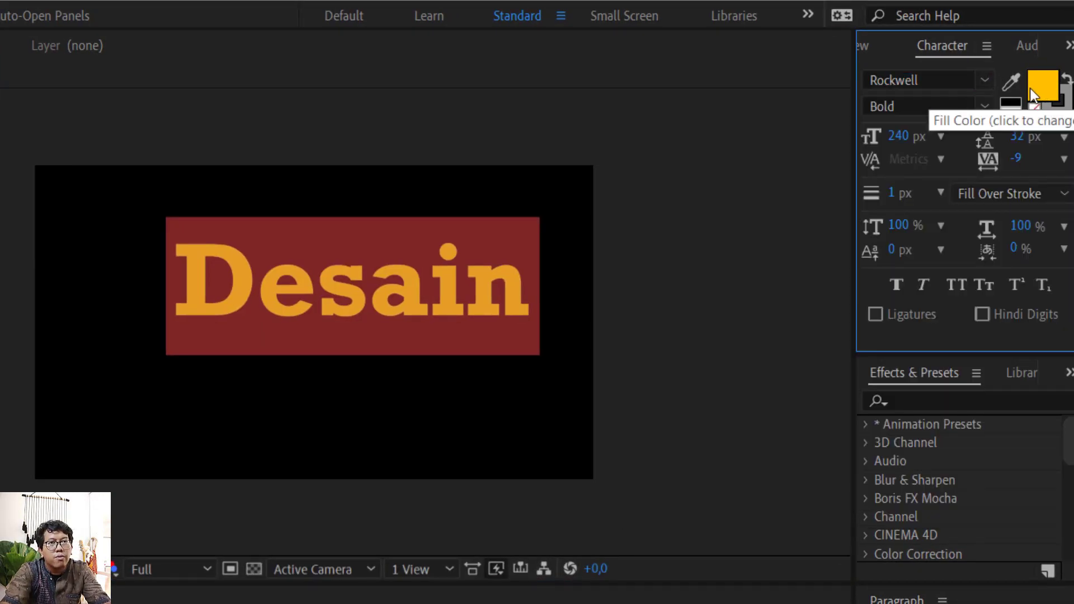
drag(903, 139, 818, 143)
click(894, 136)
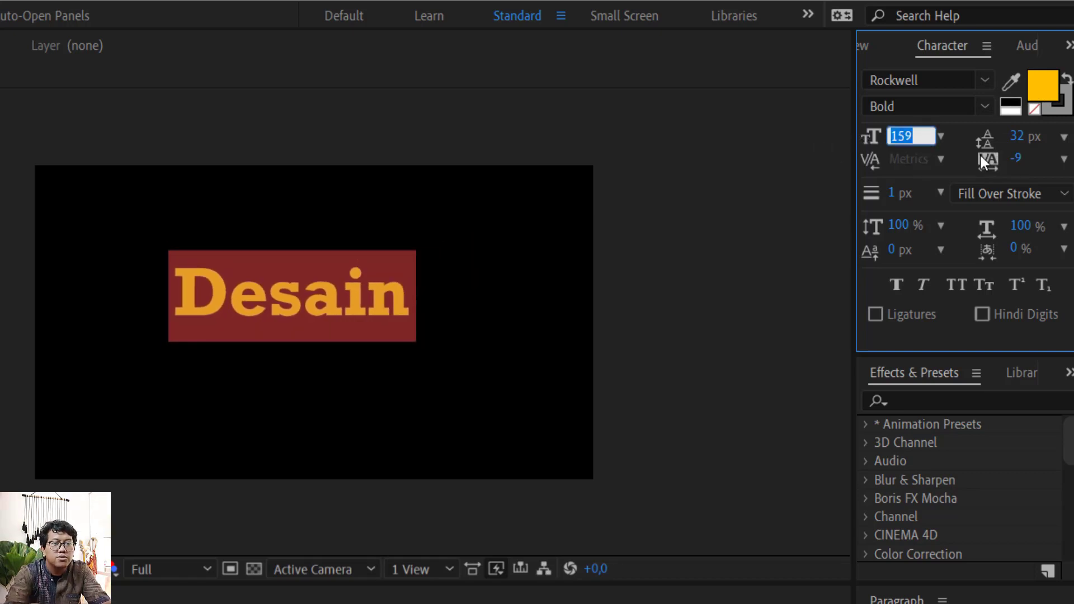
text(150)
key(Return)
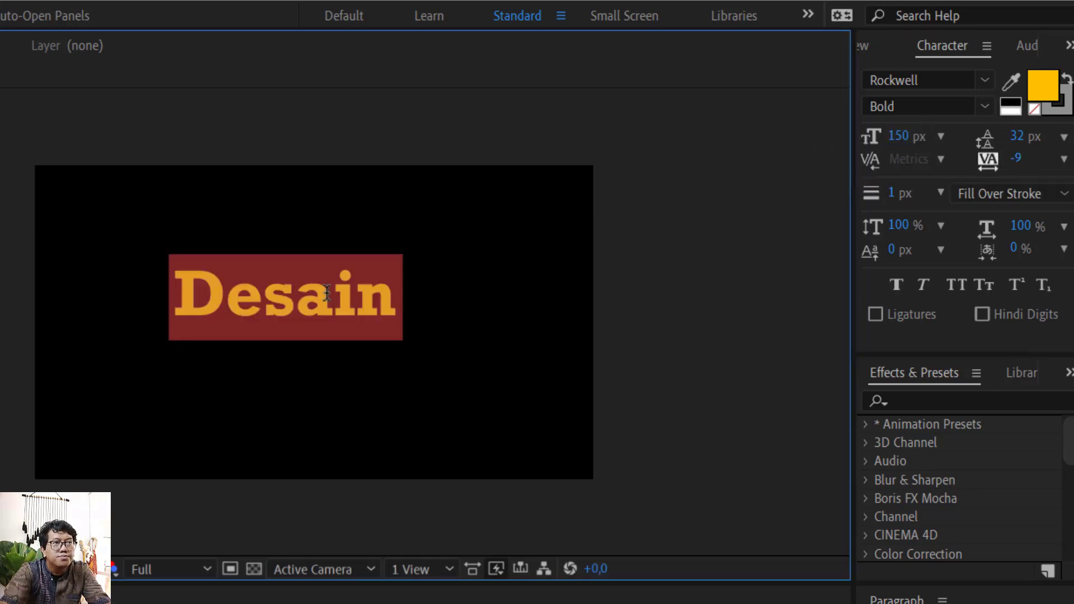
- Replace the lowercase letters after the D with capitals so the text reads "DESAIN"
drag(223, 294, 475, 291)
text(ESAIN)
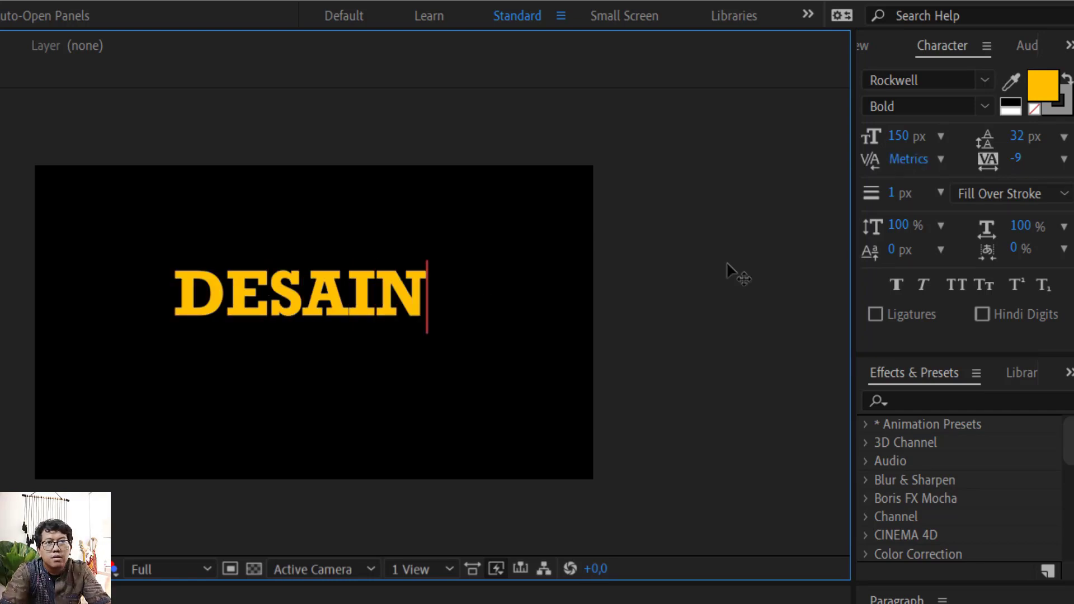
- Set the tracking of the whole "DESAIN" text to 50
key(ctrl+a)
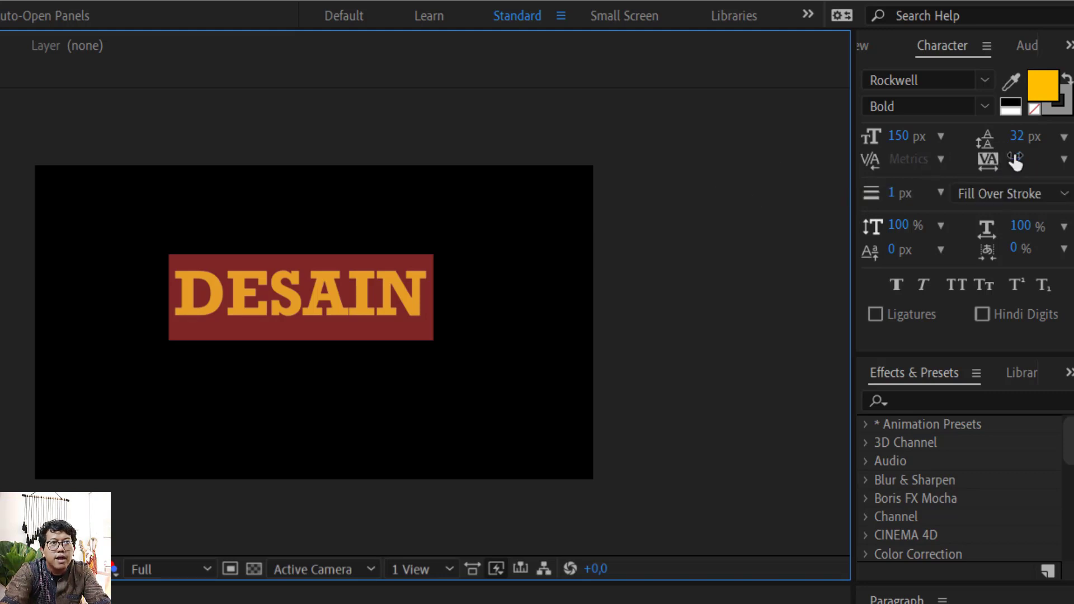
drag(1015, 163, 1073, 154)
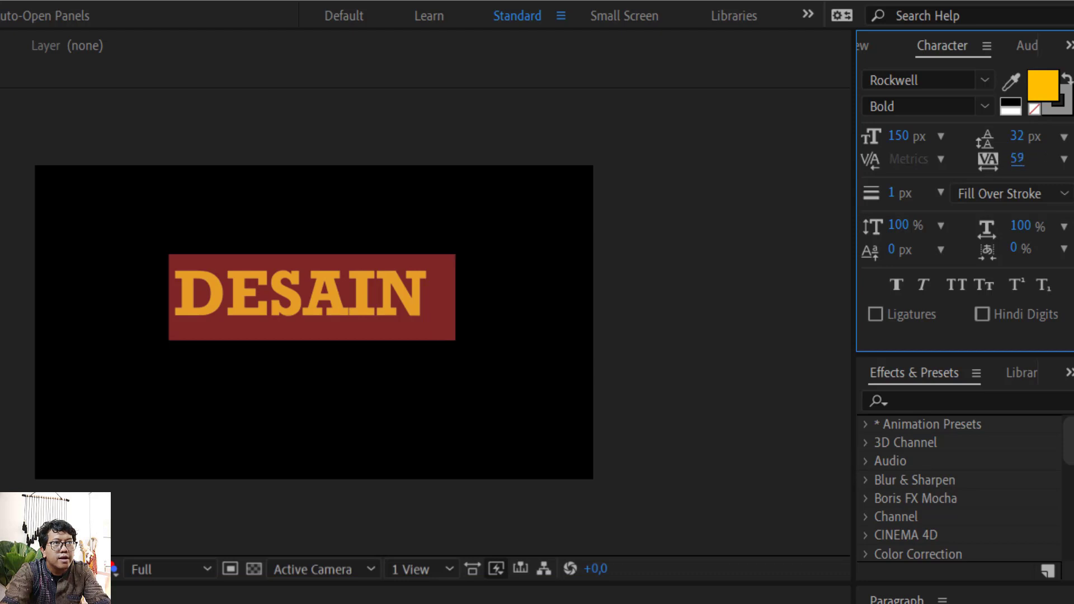
text(50)
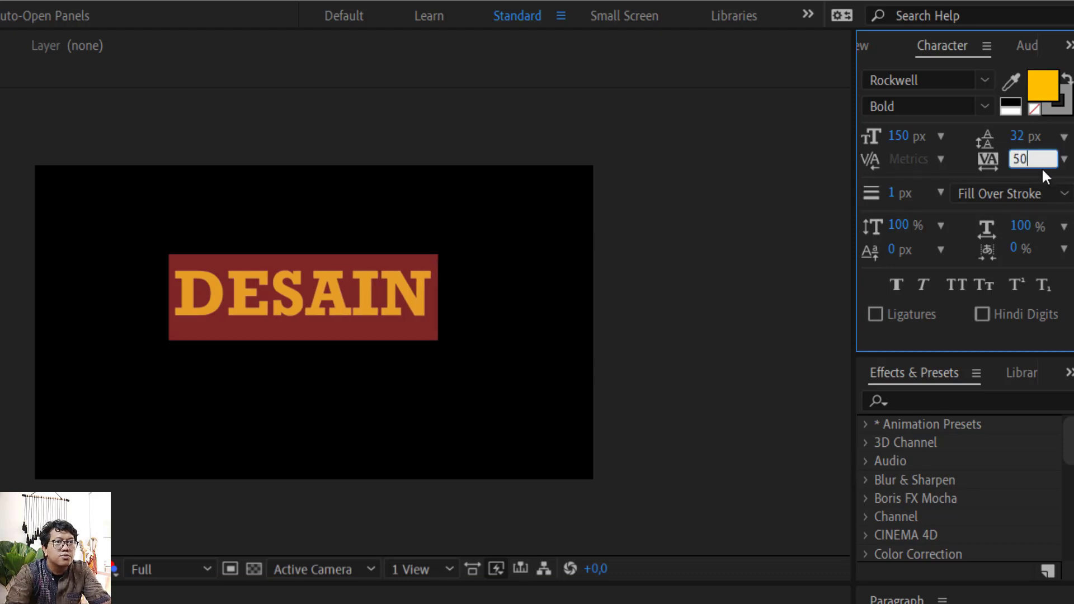
key(Return)
key(v)
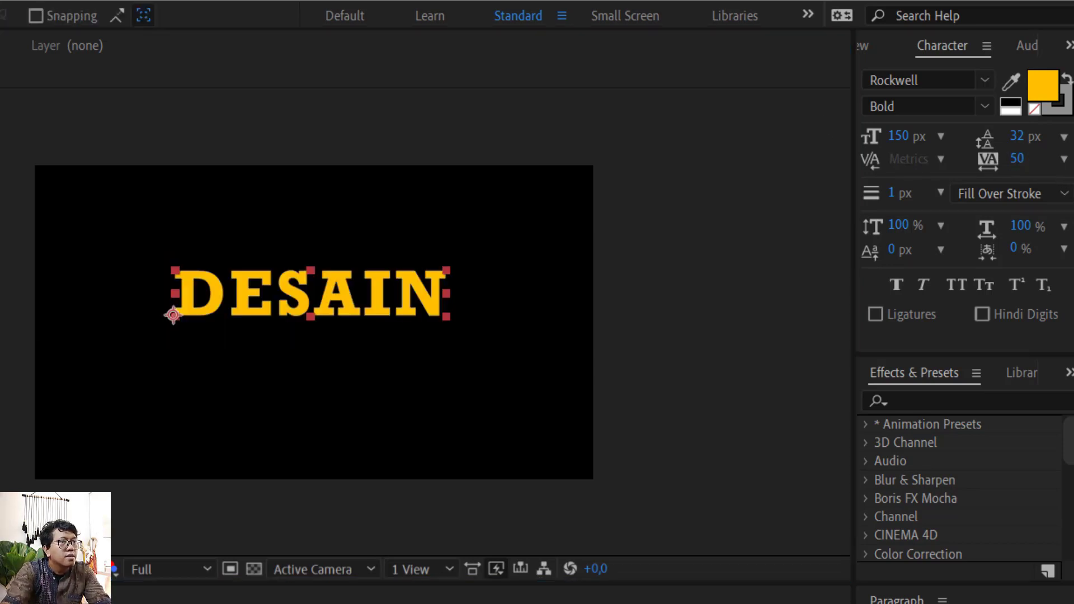
- Move the DESAIN text up into the upper half of the composition, roughly centred horizontally
click(108, 287)
click(351, 285)
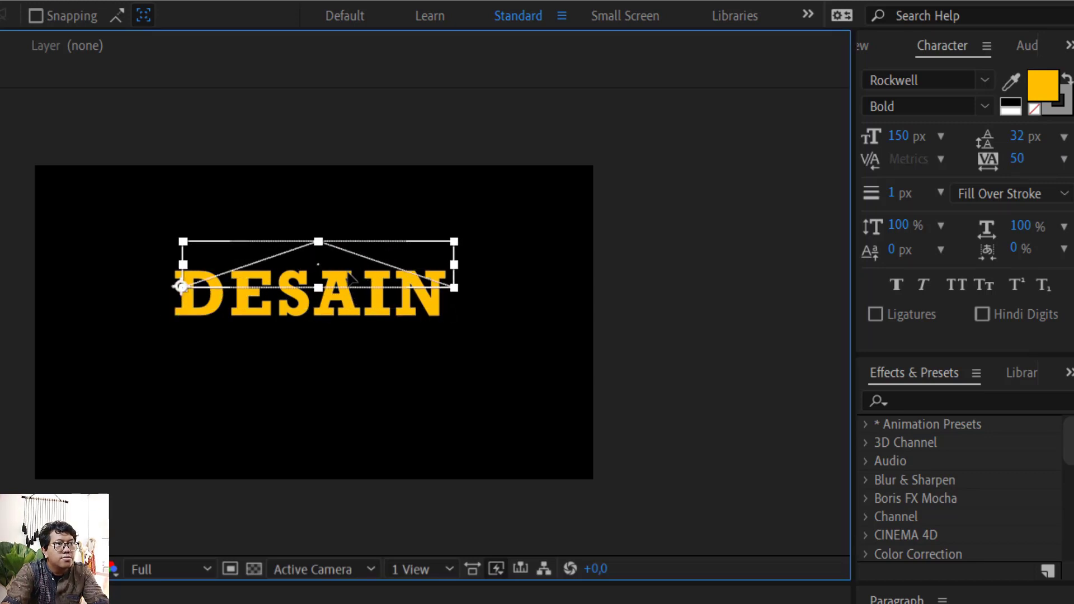
click(647, 273)
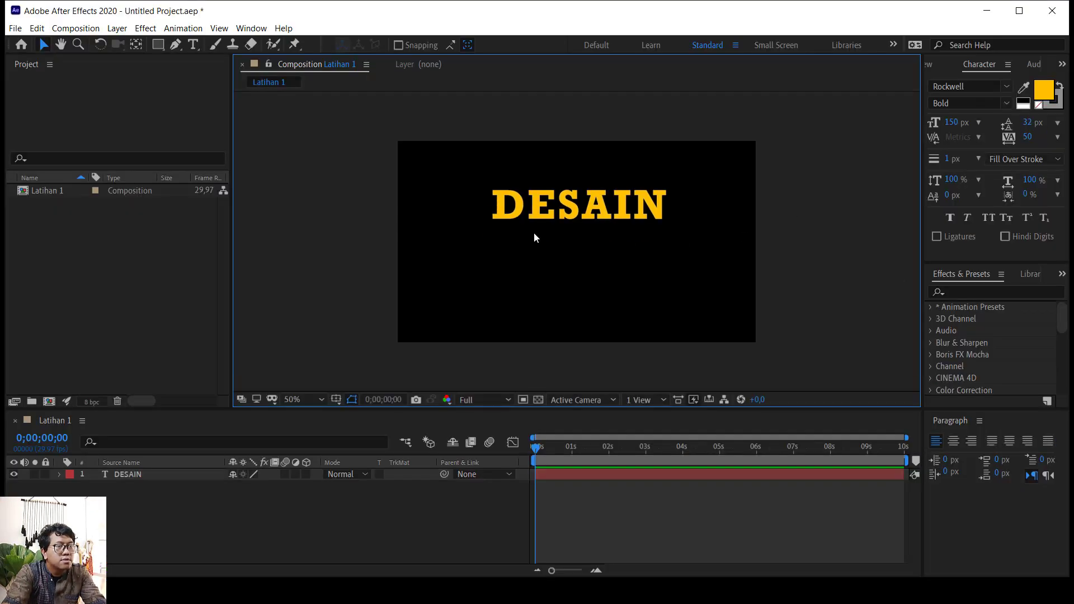
drag(534, 233, 533, 228)
click(815, 224)
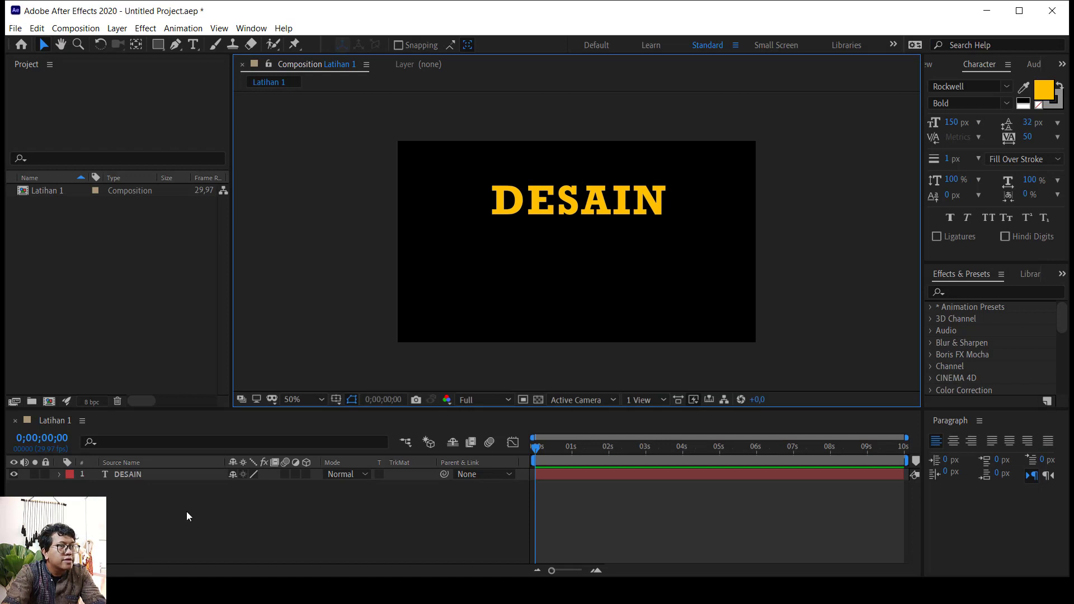
- Add a second horizontal text layer reading "KOMUNIKASI" just below the DESAIN text
right_click(202, 511)
mouse_move(284, 386)
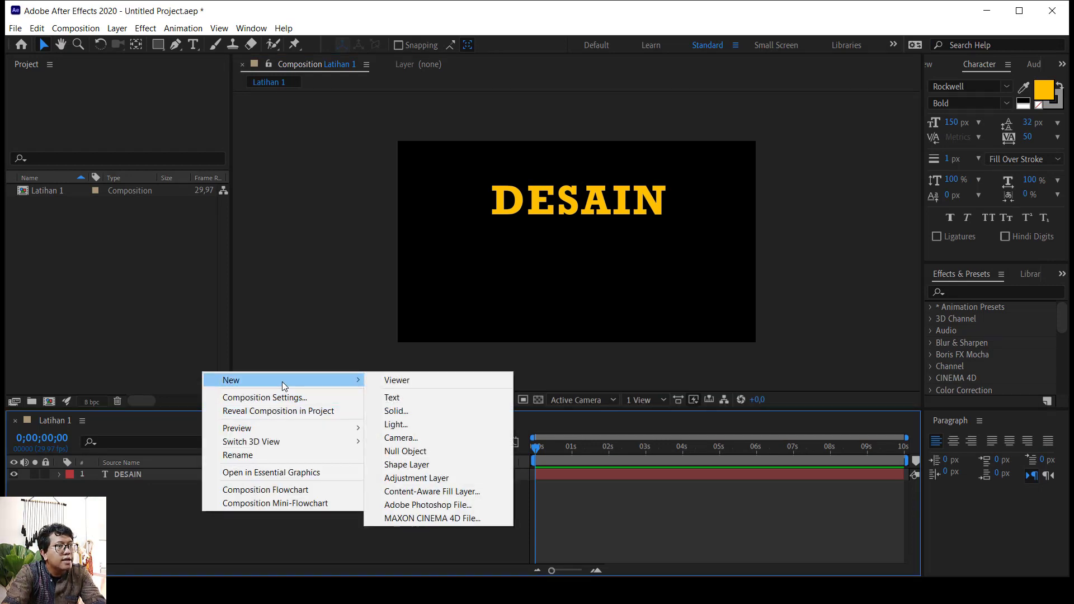
click(194, 46)
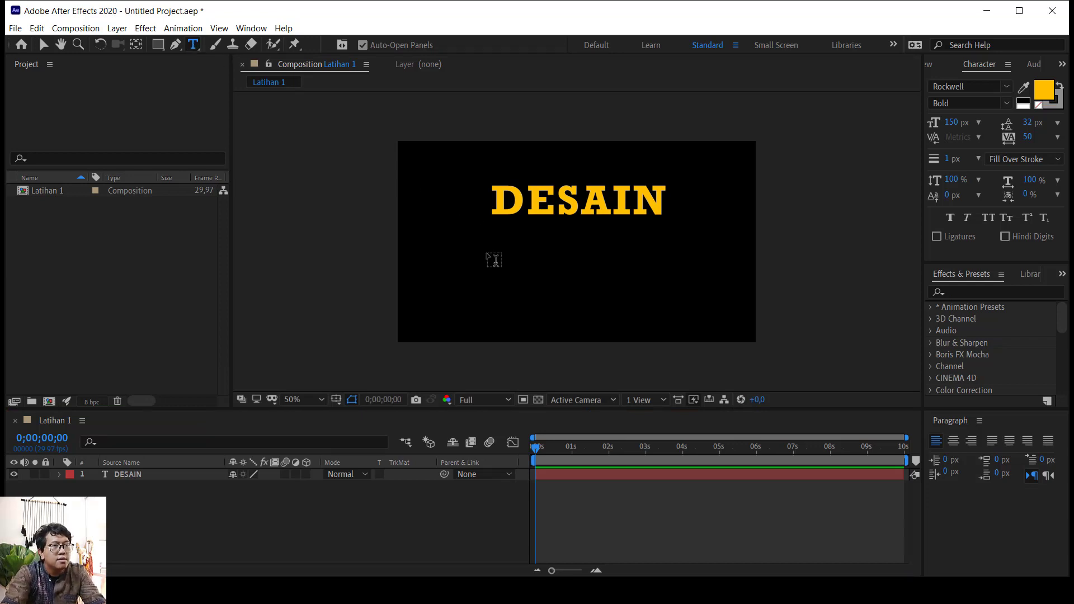
click(495, 244)
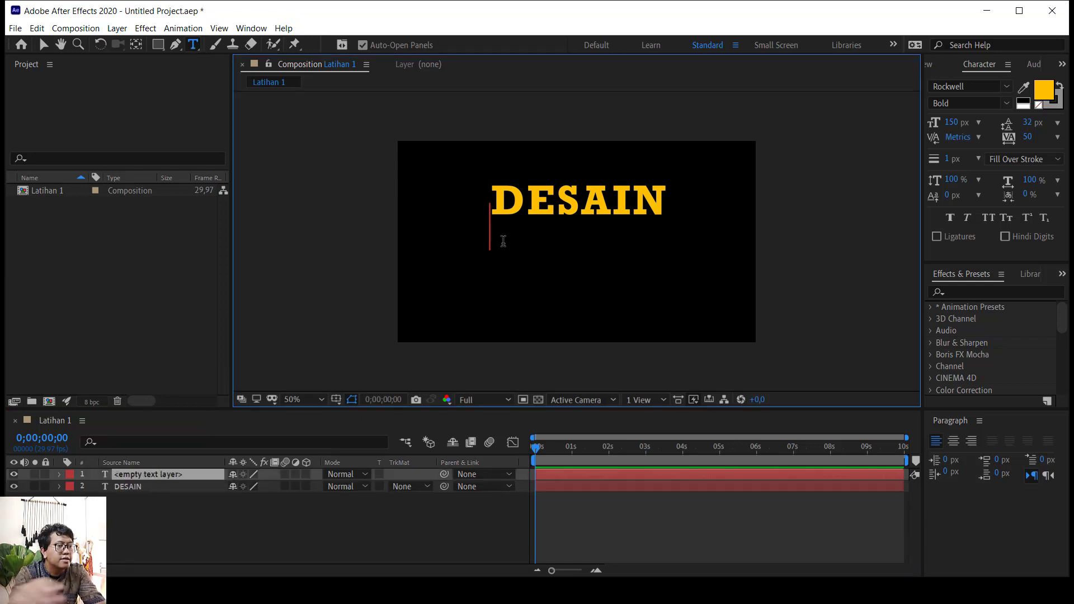
text(KOMUNIKASI)
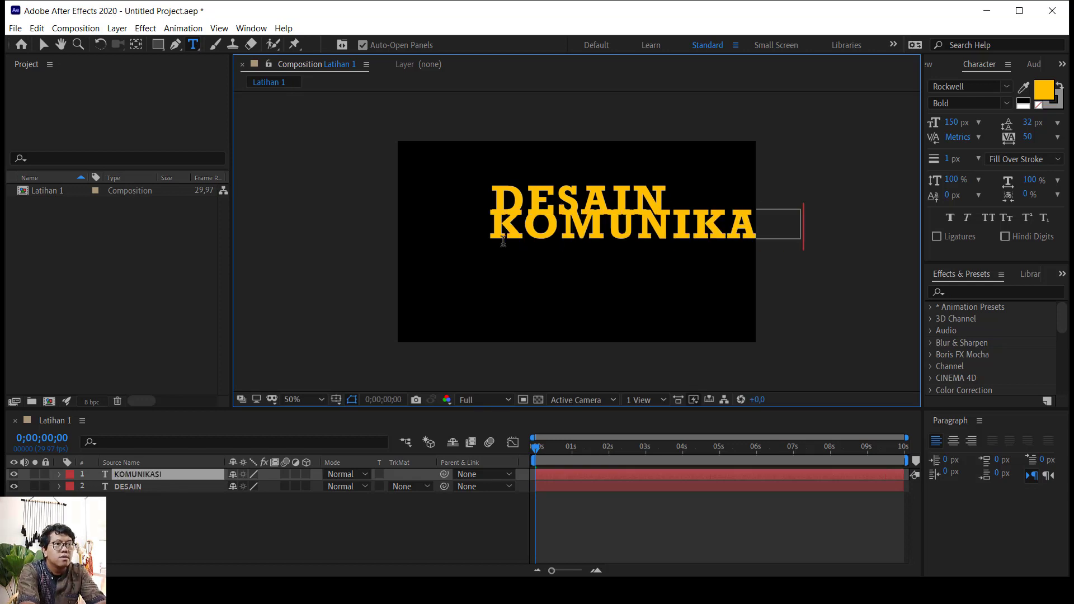
- Darken the fill color of the whole KOMUNIKASI text to a deep brownish gold
key(ctrl+a)
click(1049, 95)
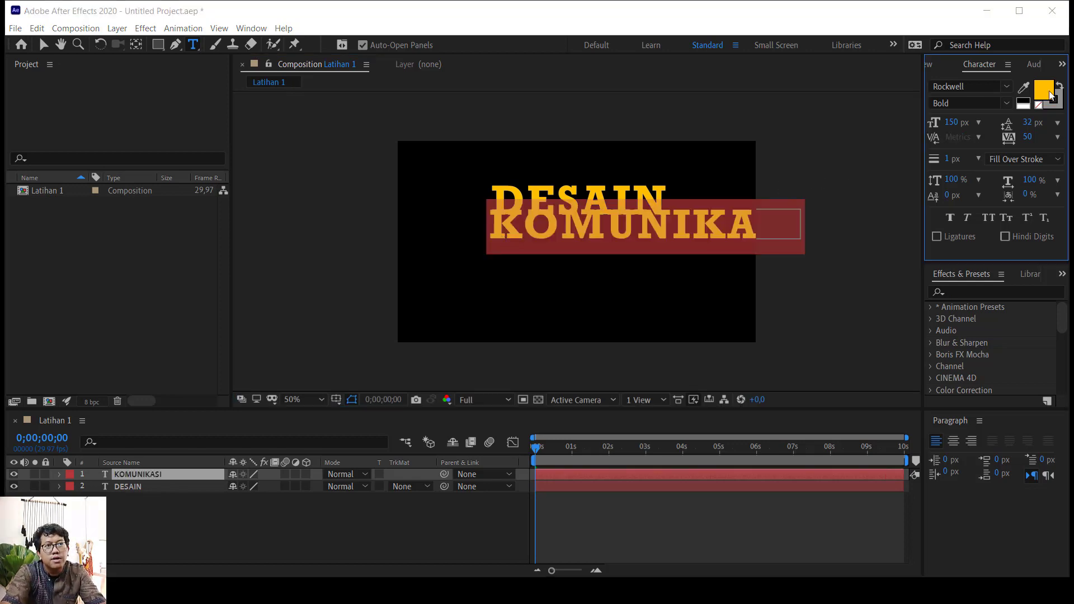
drag(868, 320, 862, 369)
click(1004, 307)
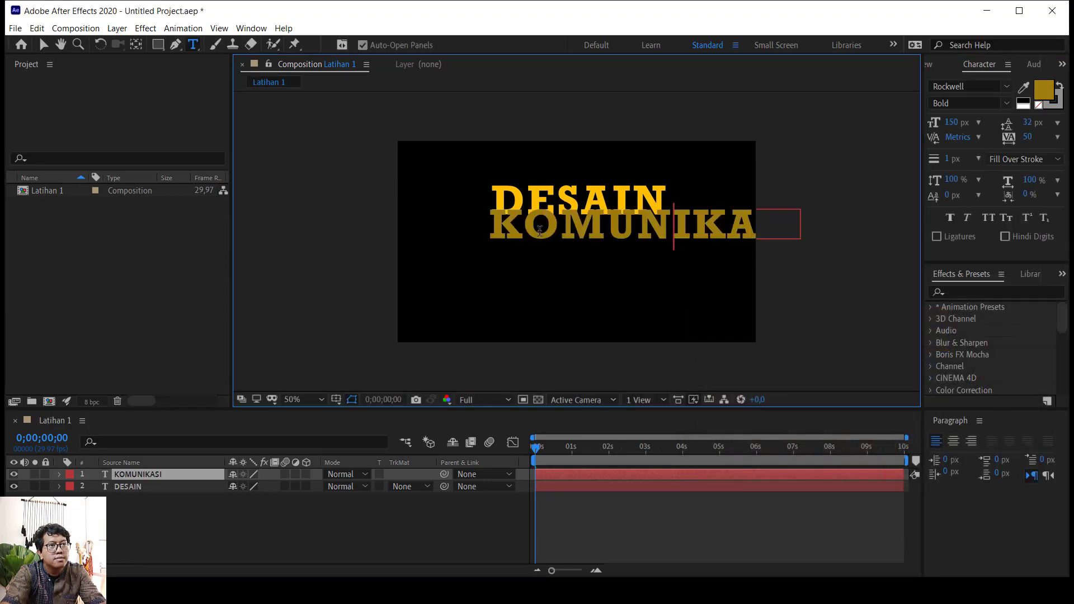
- Set the fill color of the whole KOMUNIKASI text to the gold D4A40B
drag(502, 225, 811, 228)
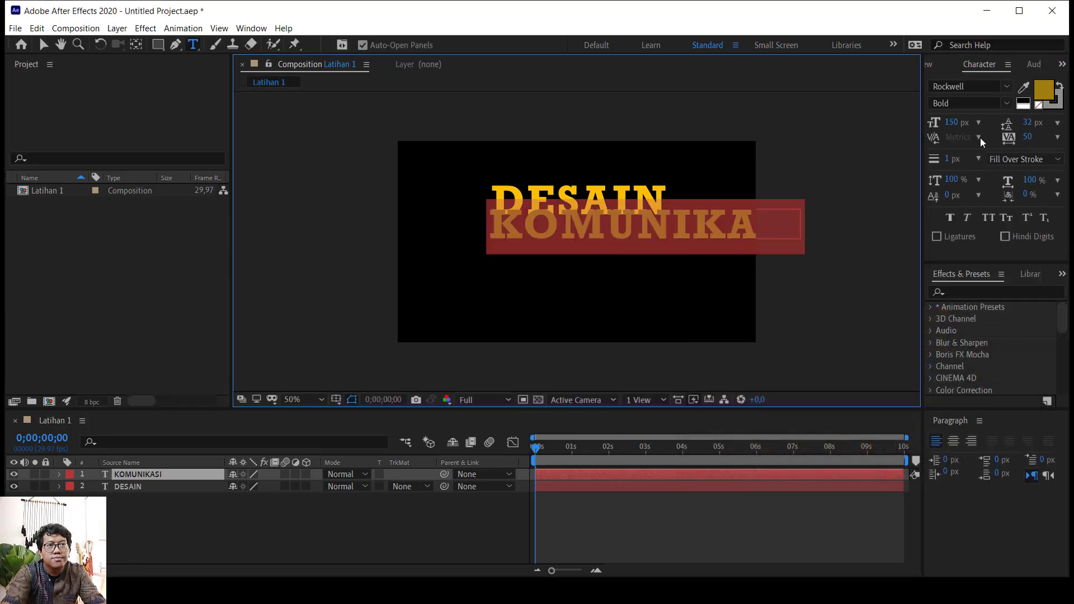
click(1044, 90)
drag(857, 369, 867, 334)
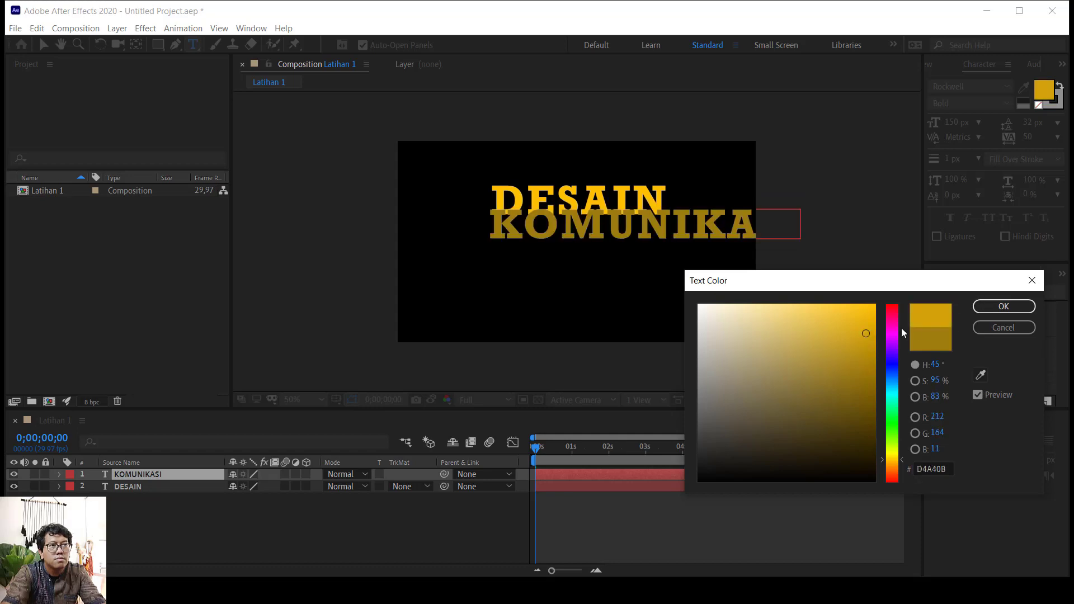
click(1006, 306)
- Reduce the KOMUNIKASI text to 85 px and position it directly beneath DESAIN, aligned with its left edge
click(44, 45)
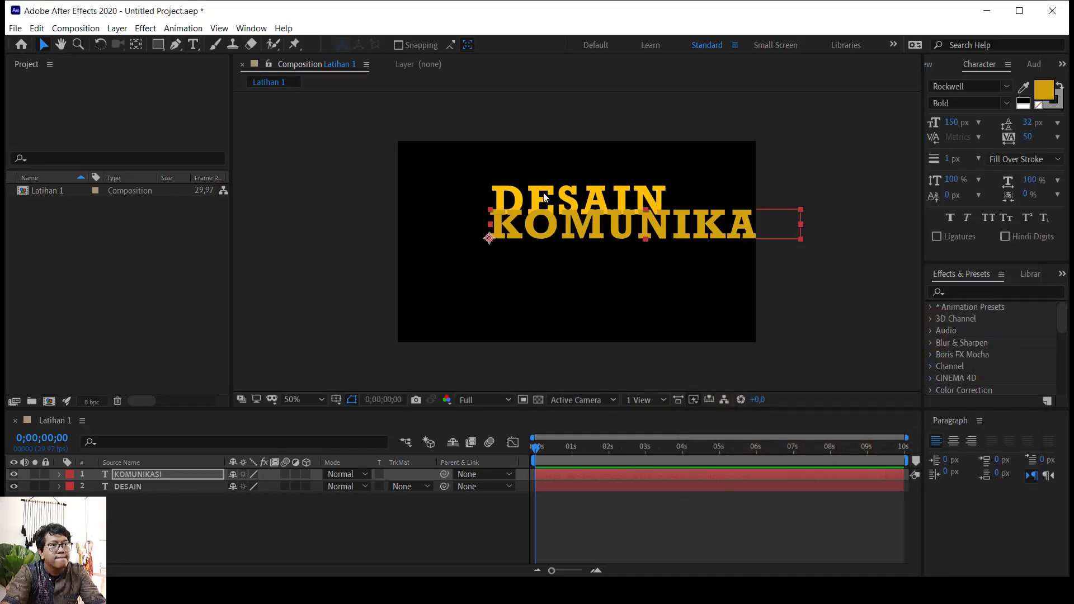
drag(626, 233, 628, 246)
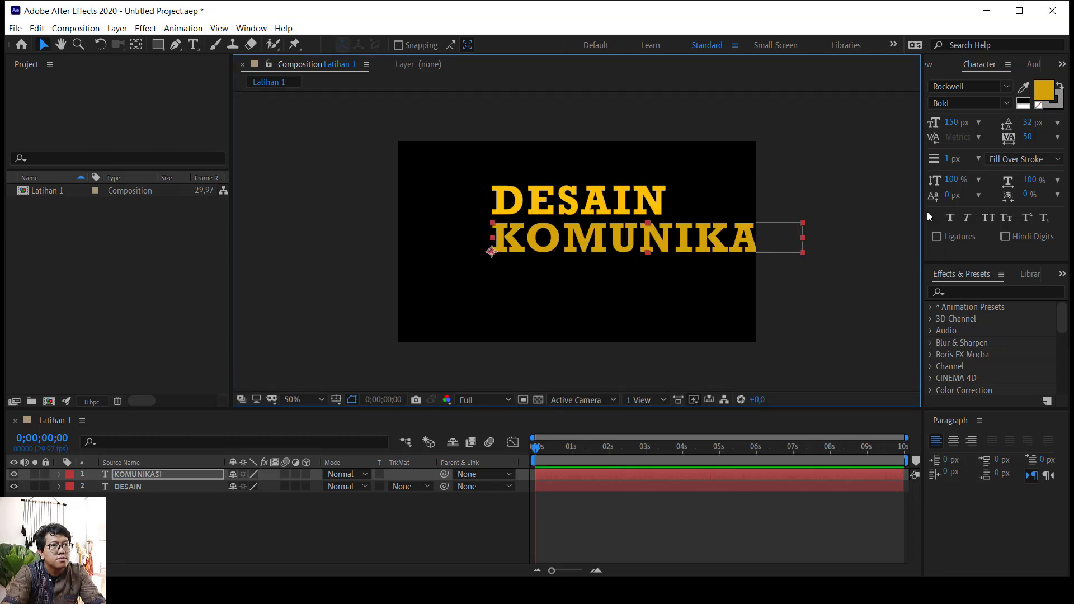
drag(956, 127, 910, 128)
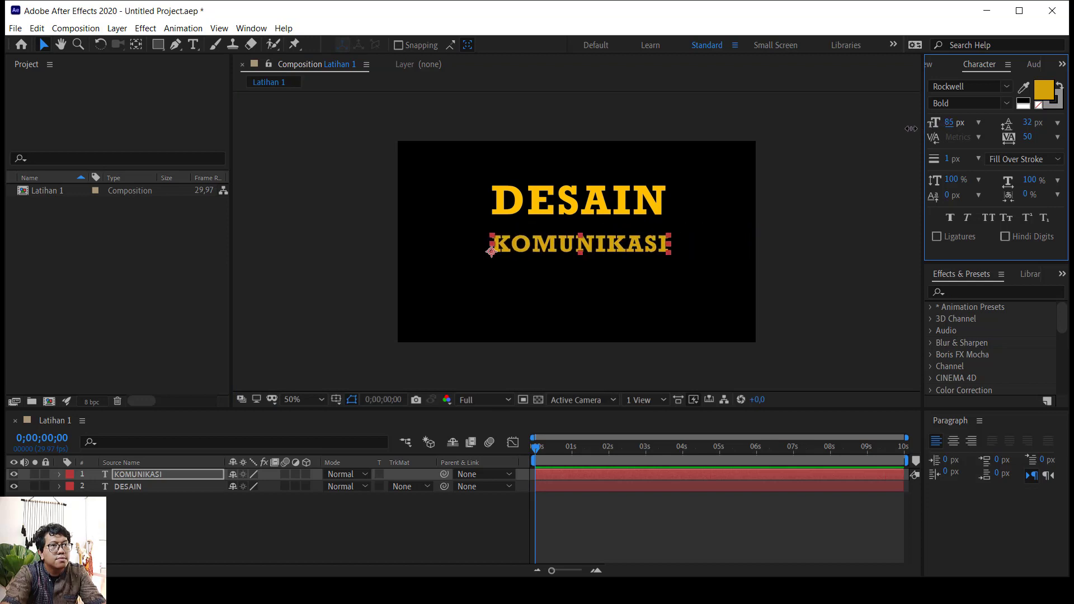
click(813, 248)
drag(635, 248, 635, 235)
click(721, 235)
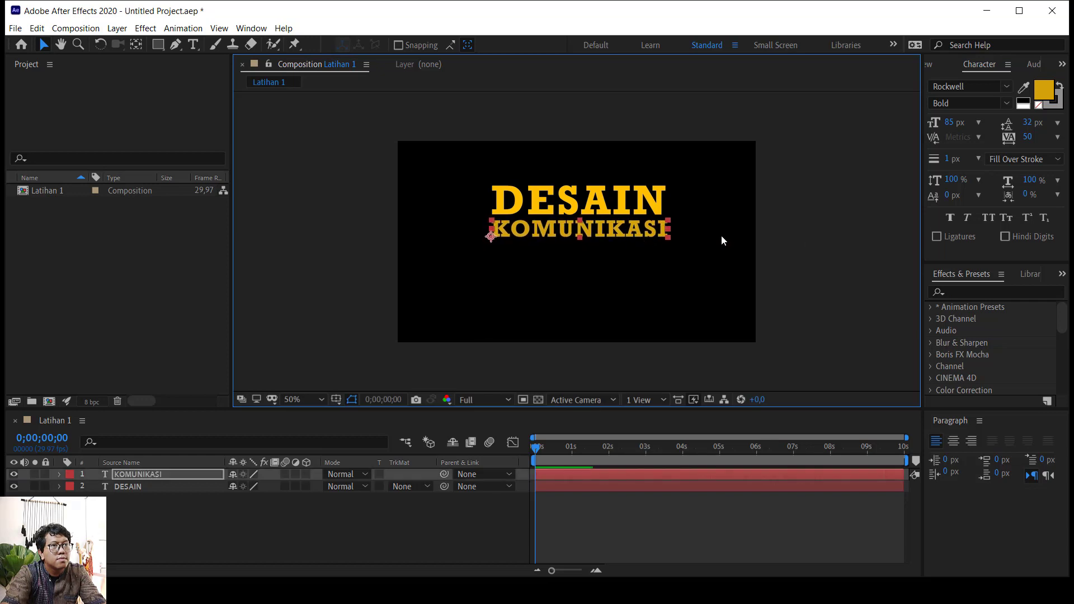
- Move the DESAIN and KOMUNIKASI layers down together to the middle of the composition
click(632, 208)
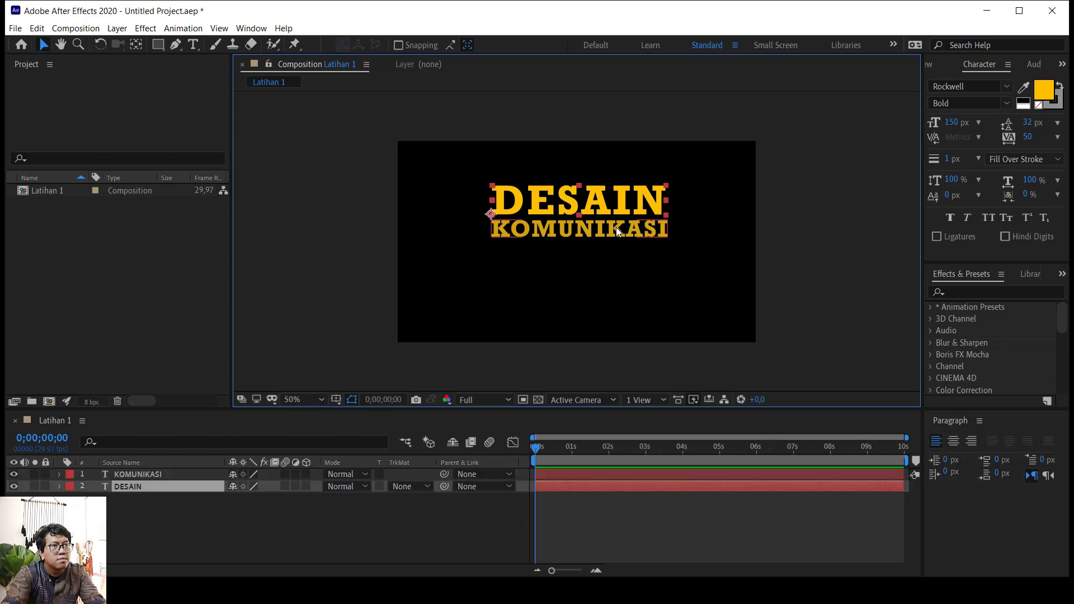
shift+click(616, 228)
drag(625, 201, 625, 225)
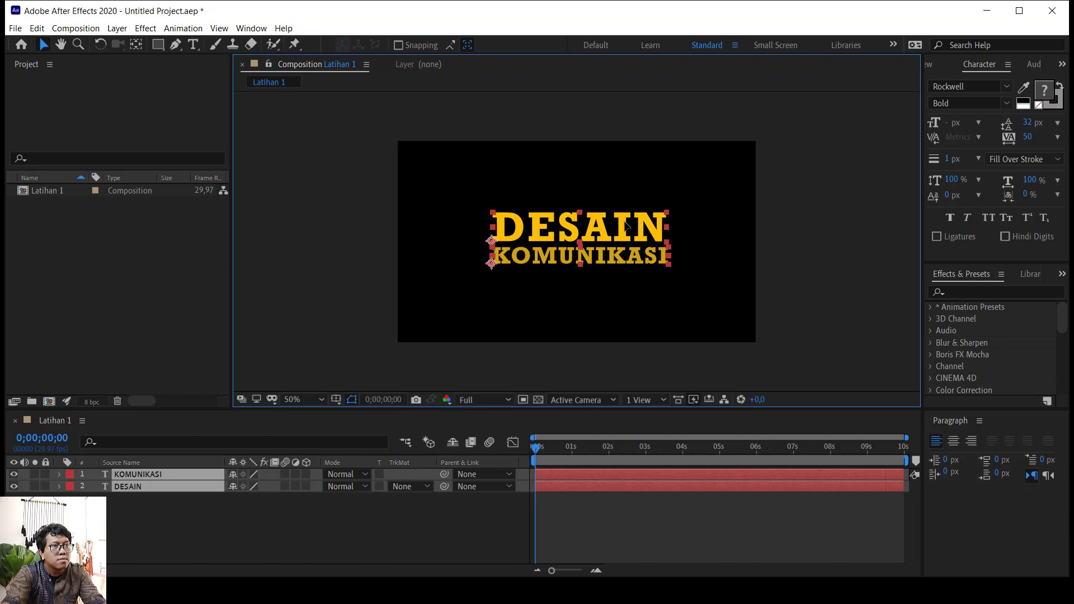
click(797, 214)
click(621, 226)
shift+click(620, 249)
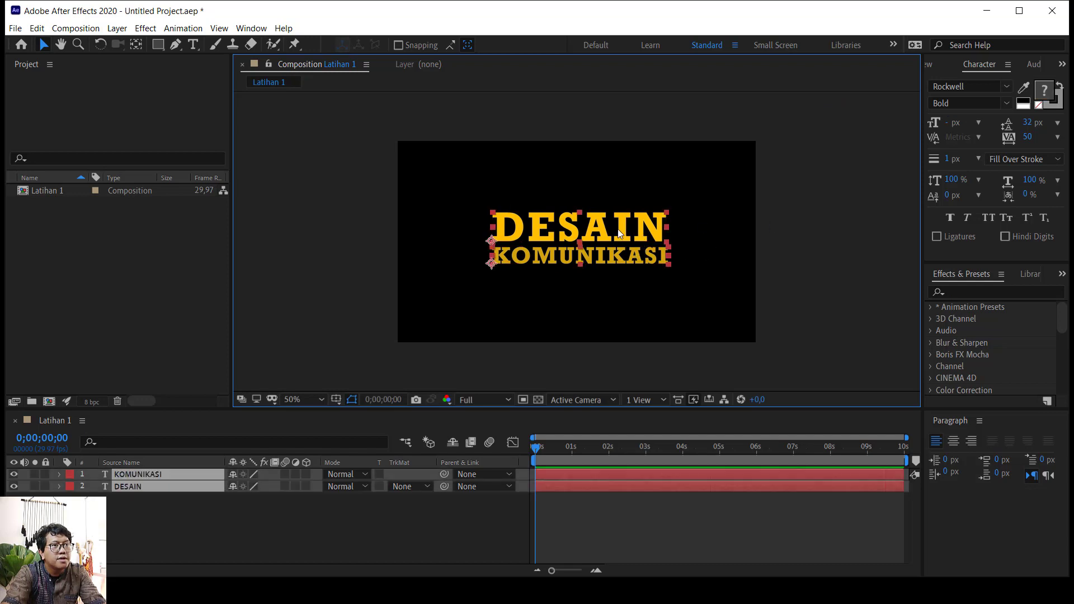
key(space)
key(space)
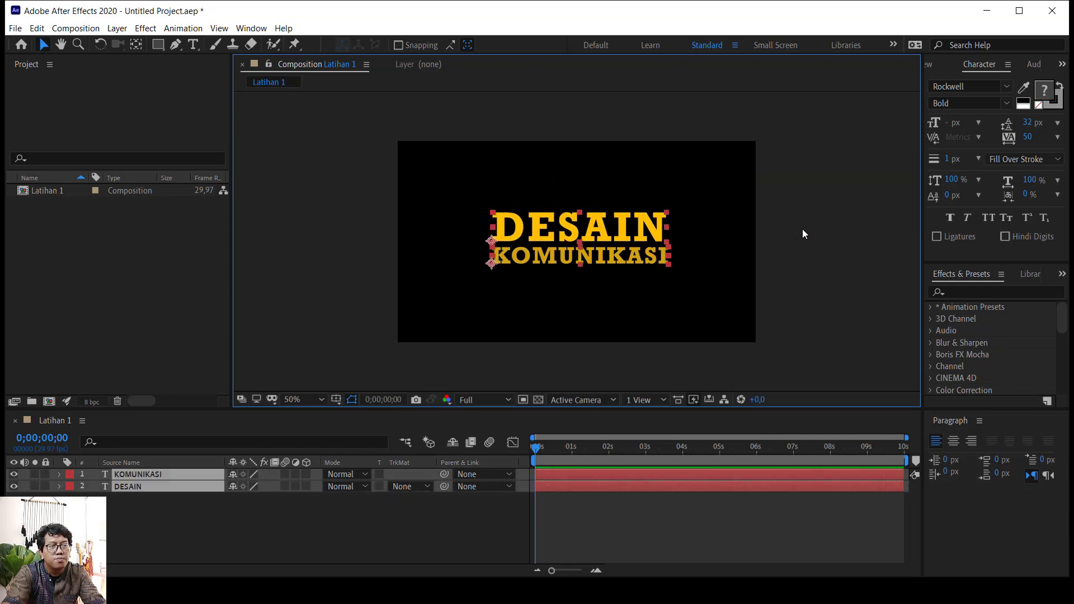
click(802, 229)
click(643, 255)
click(827, 221)
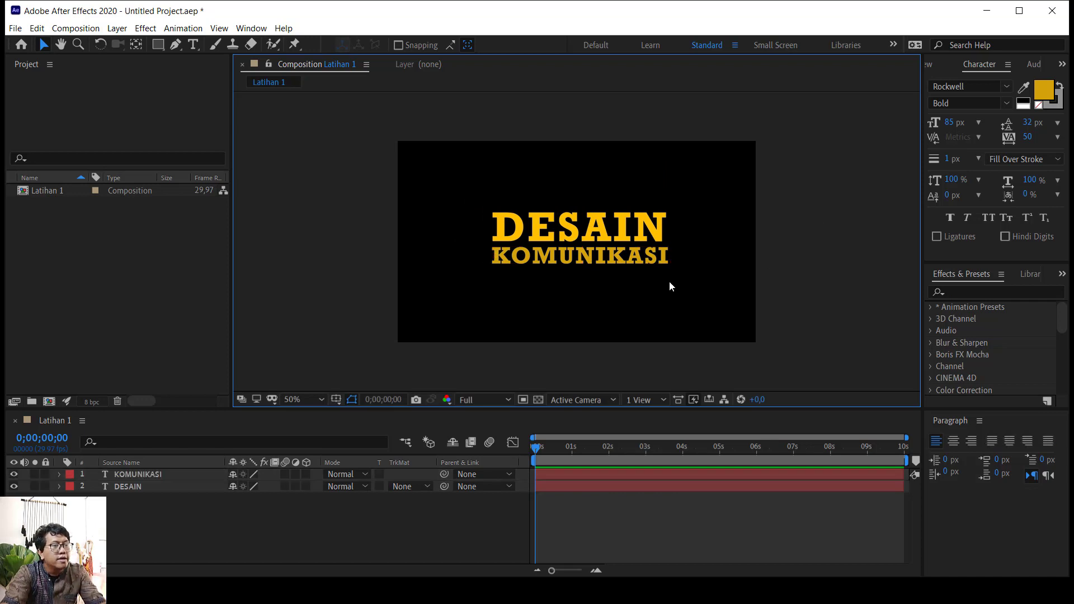
- Add a third text layer reading "VISUAL" to the composition
right_click(399, 529)
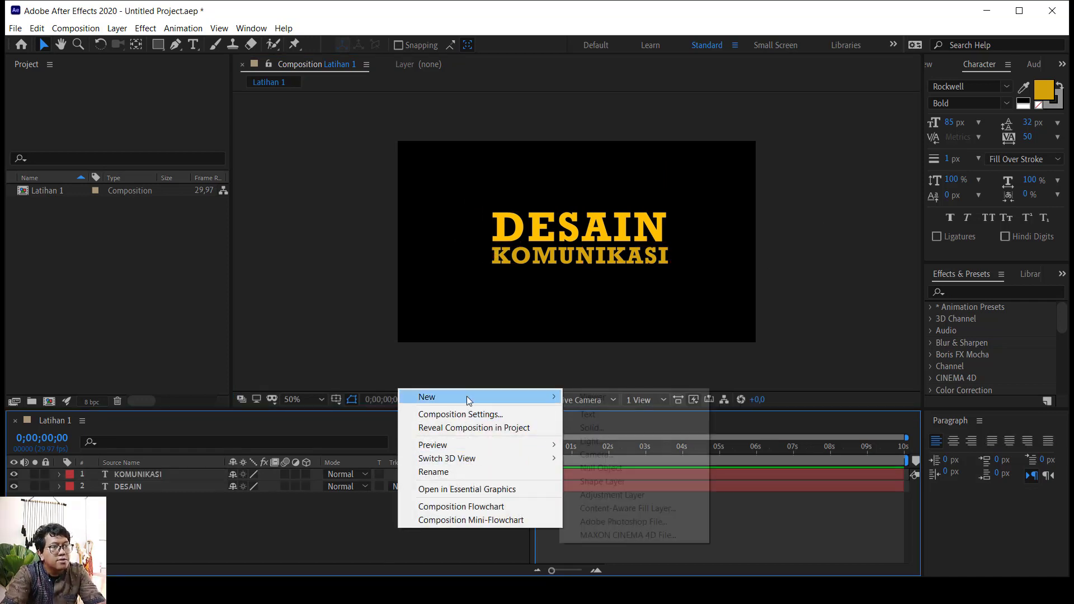
mouse_move(467, 398)
click(590, 414)
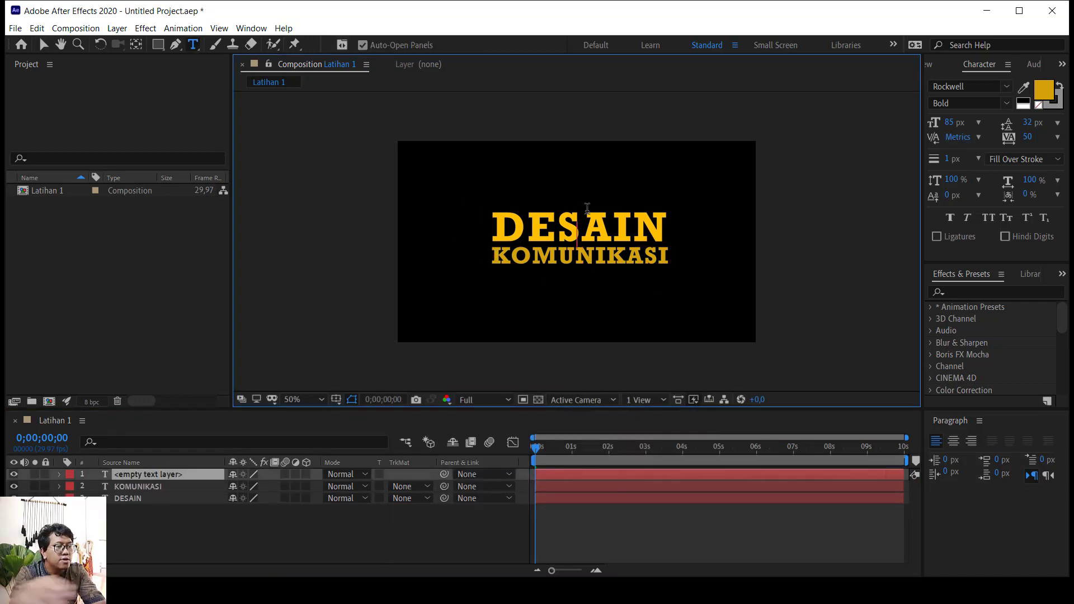
text(VISUAL)
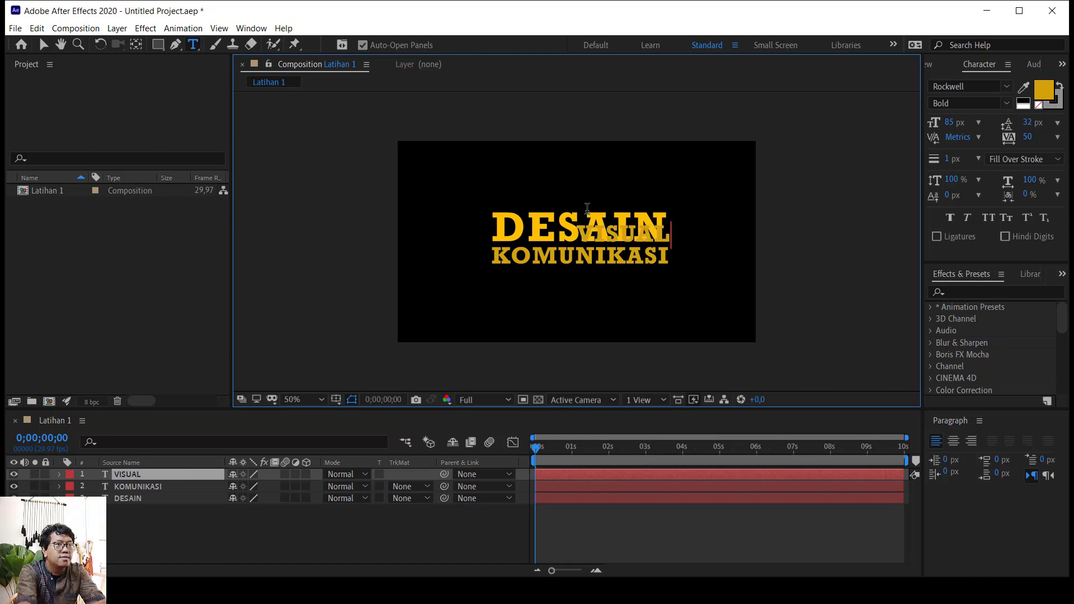
- Enlarge the VISUAL text to 130 px and move it below KOMUNIKASI
key(ctrl+a)
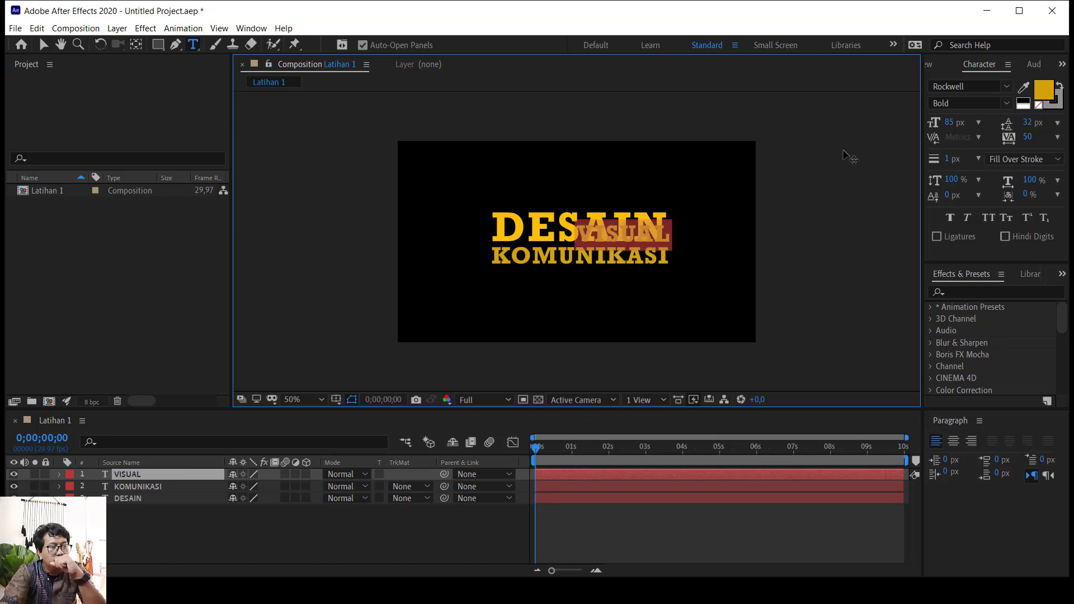
drag(950, 126, 987, 128)
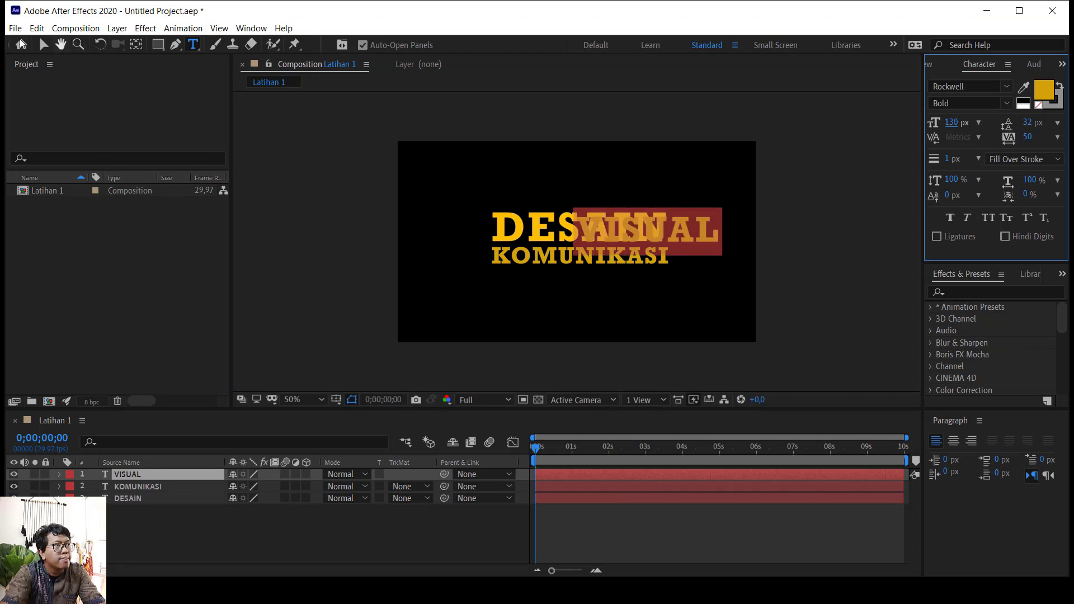
click(44, 45)
drag(600, 230, 520, 288)
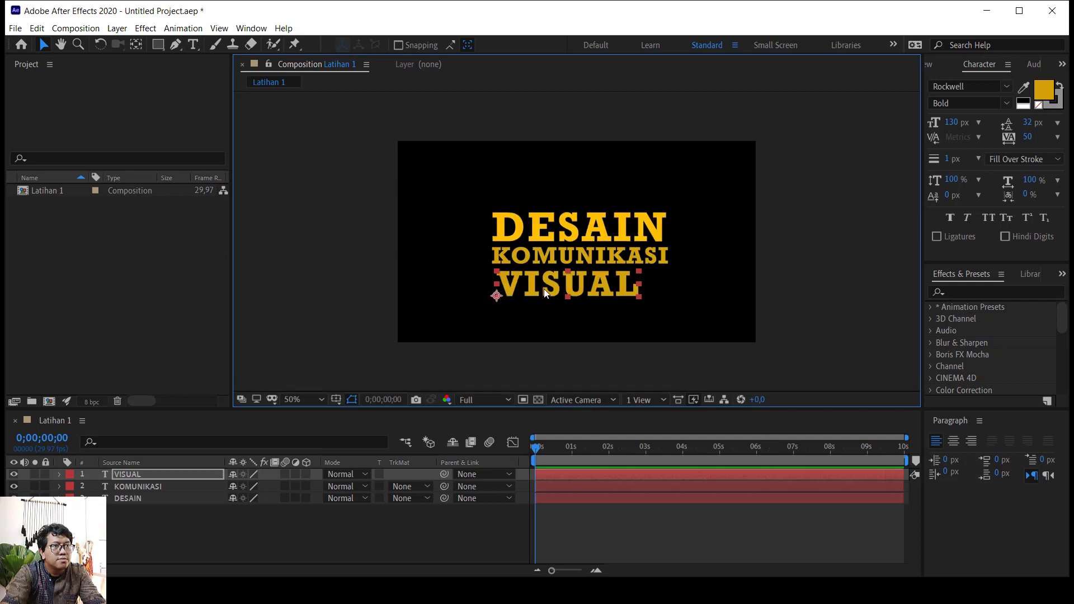
- Set the VISUAL text's font size to 170 px and align it beneath KOMUNIKASI at the left edge
drag(961, 127, 982, 122)
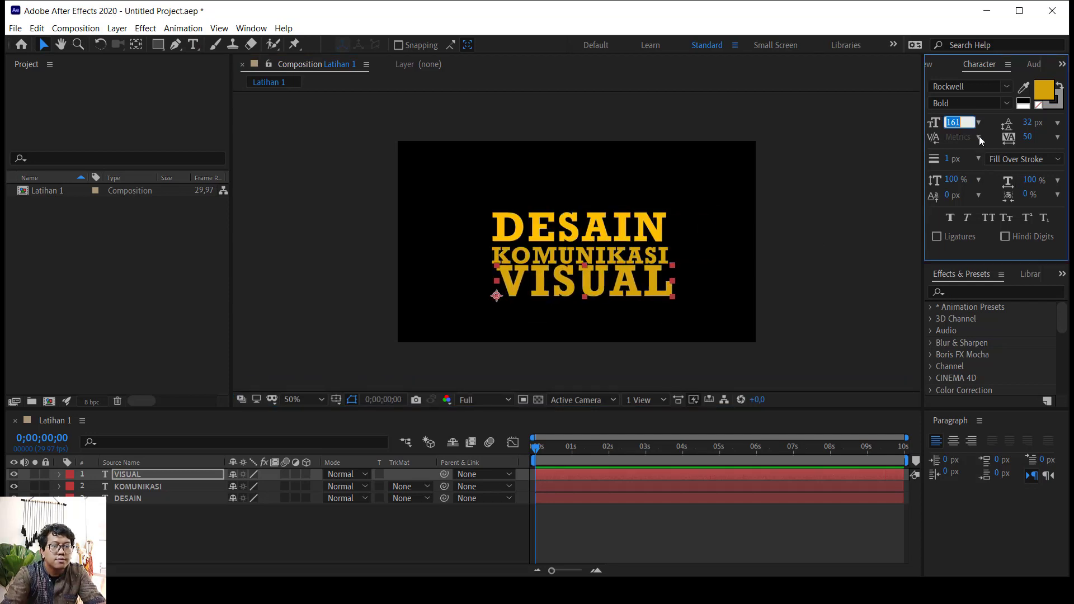
text(170)
key(Return)
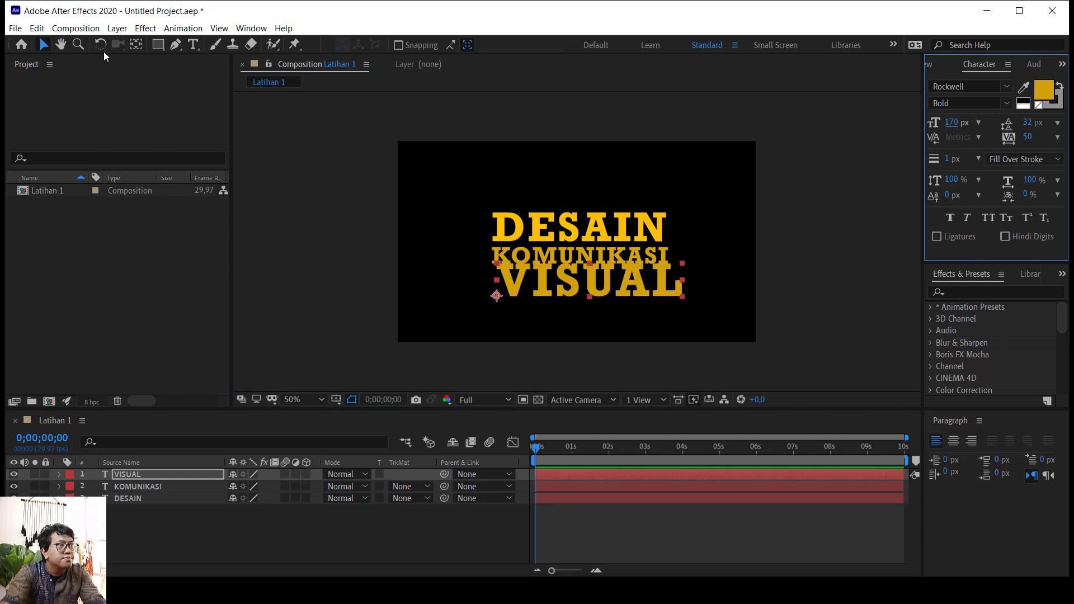
drag(560, 280, 555, 288)
click(769, 219)
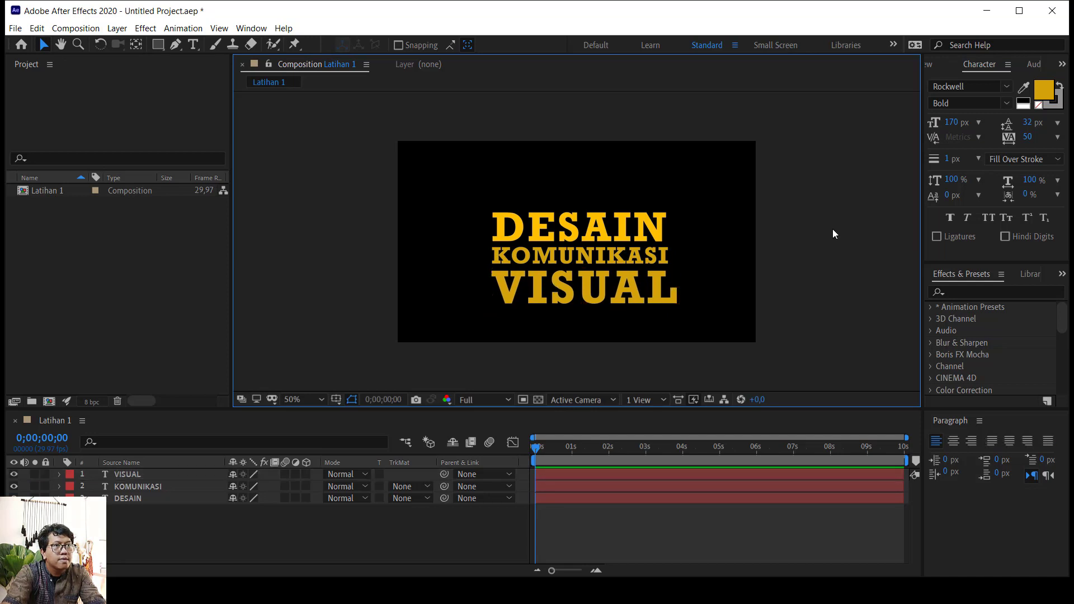
- Change the DESAIN text's font to Open Sans Light
double_click(630, 218)
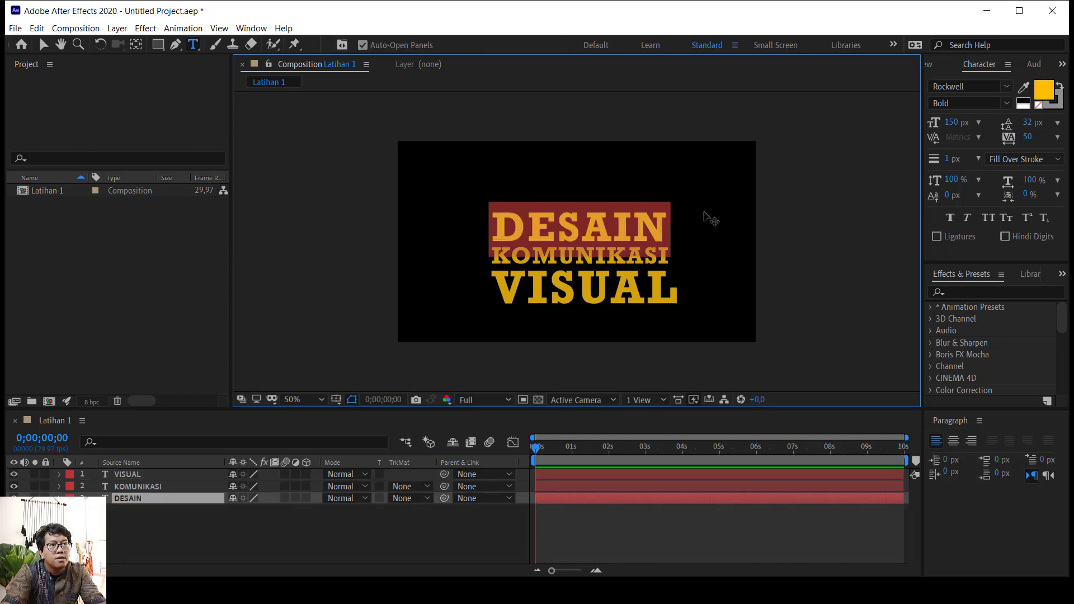
click(1006, 88)
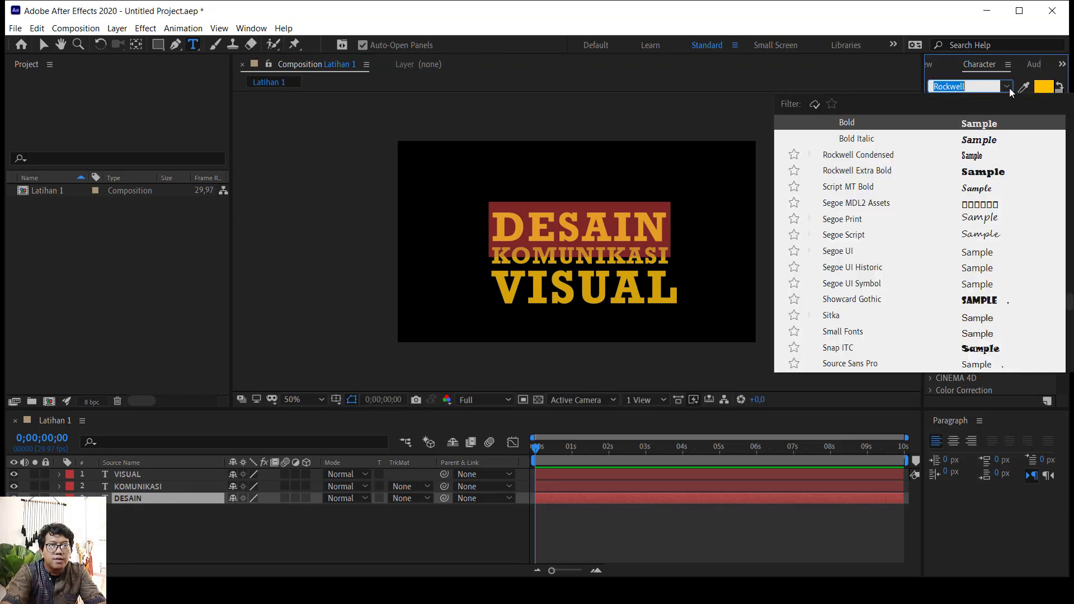
click(1011, 89)
click(975, 88)
text(open)
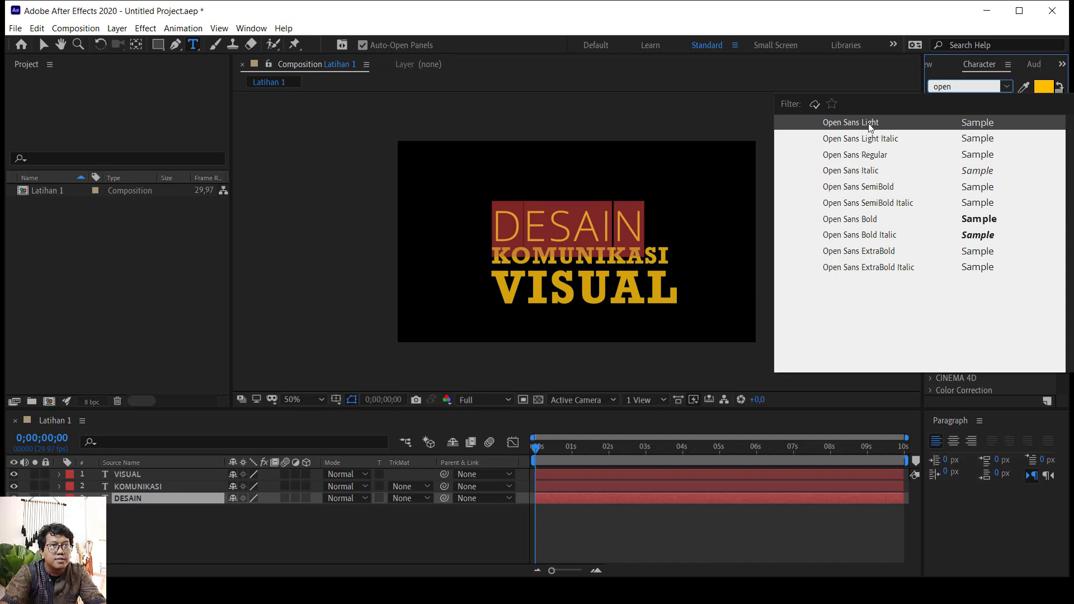
click(869, 123)
click(591, 258)
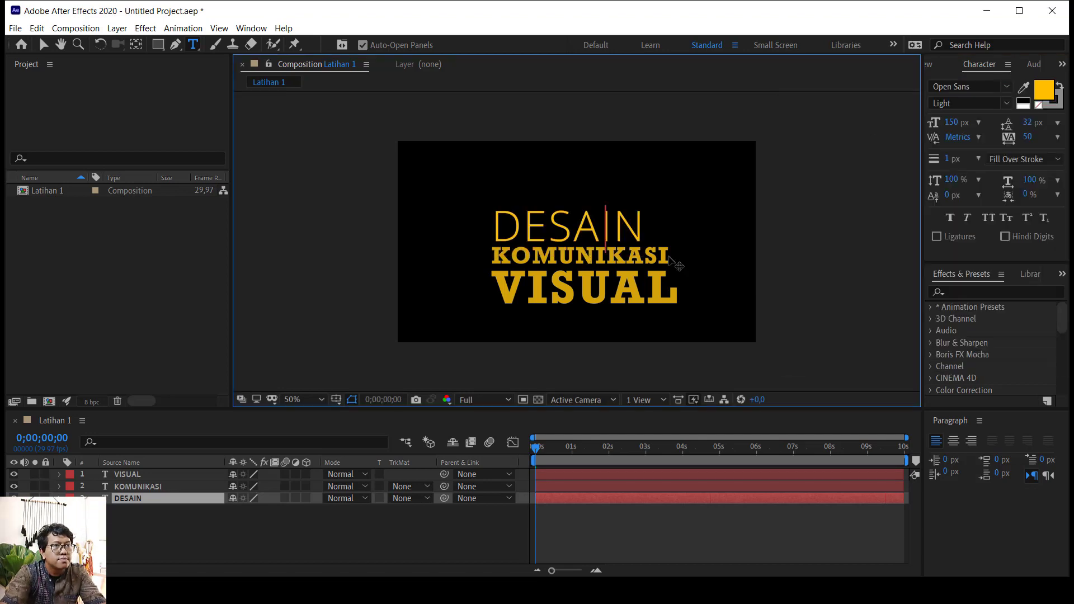
- Change the KOMUNIKASI text's font to Open Sans Light
click(177, 485)
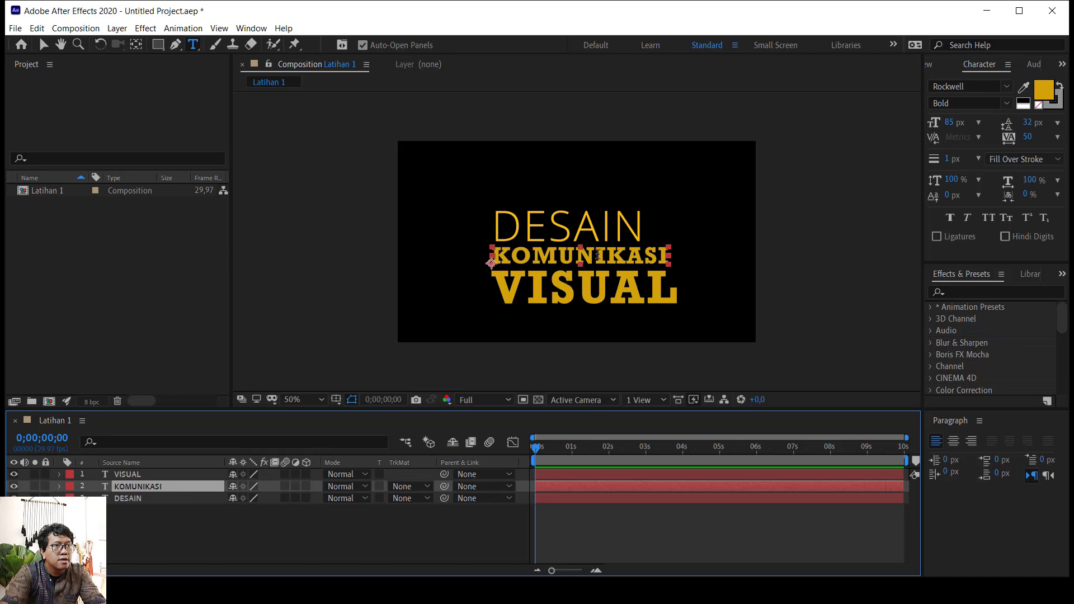
double_click(598, 255)
click(964, 86)
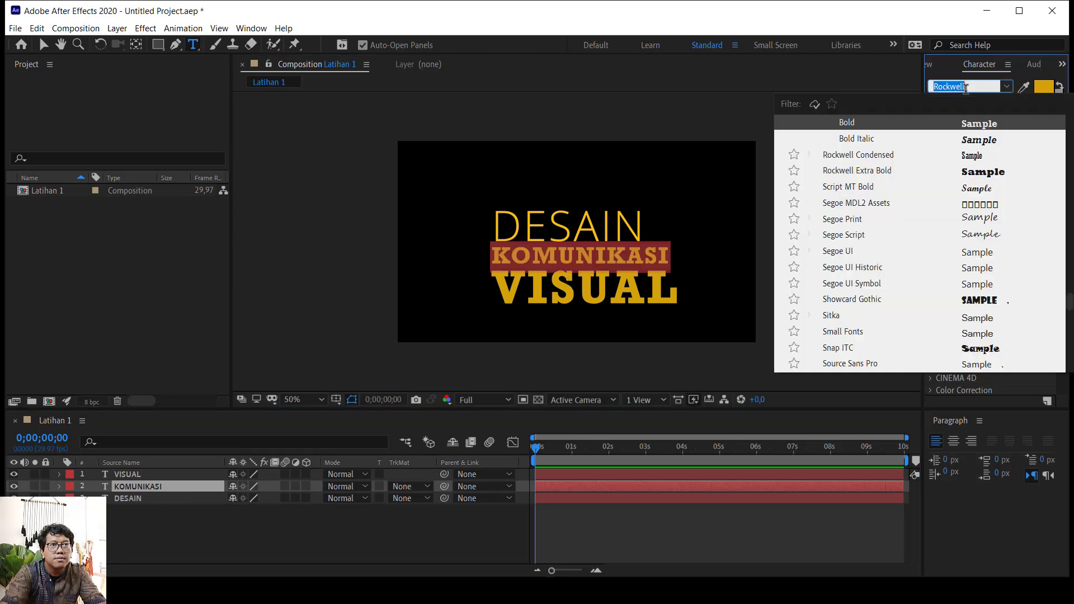
text(open)
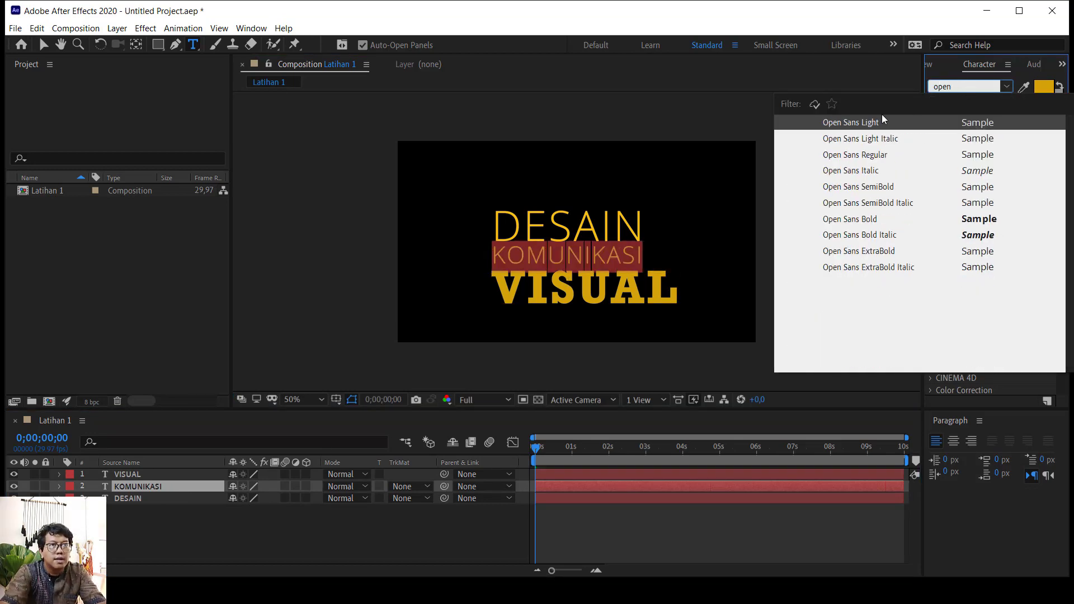
click(883, 120)
click(566, 288)
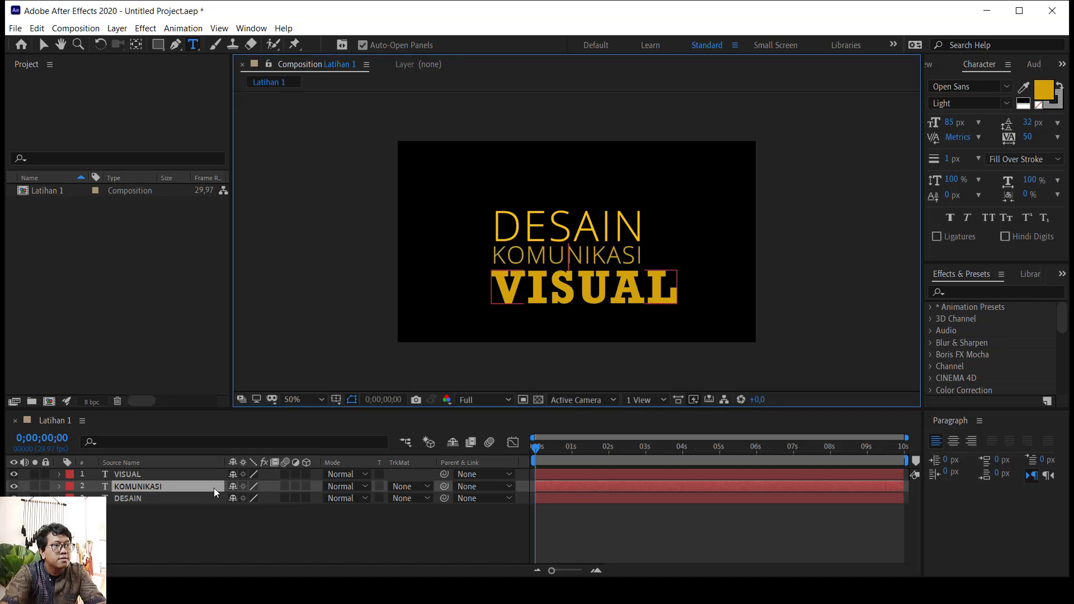
- Change the VISUAL text's font to Open Sans Light and deselect the layer
double_click(152, 474)
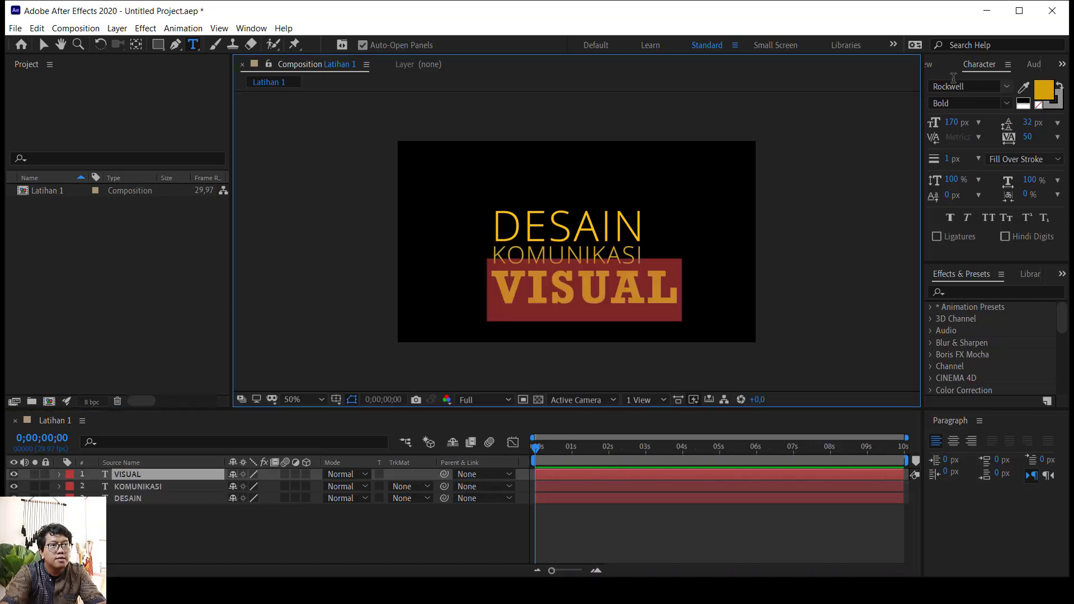
click(987, 86)
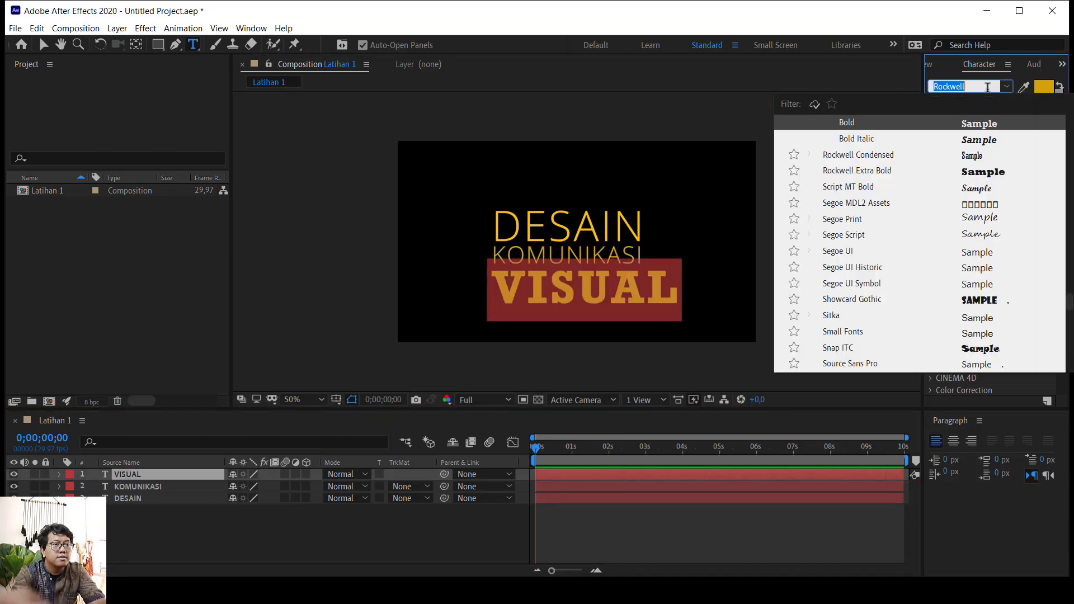
text(ope)
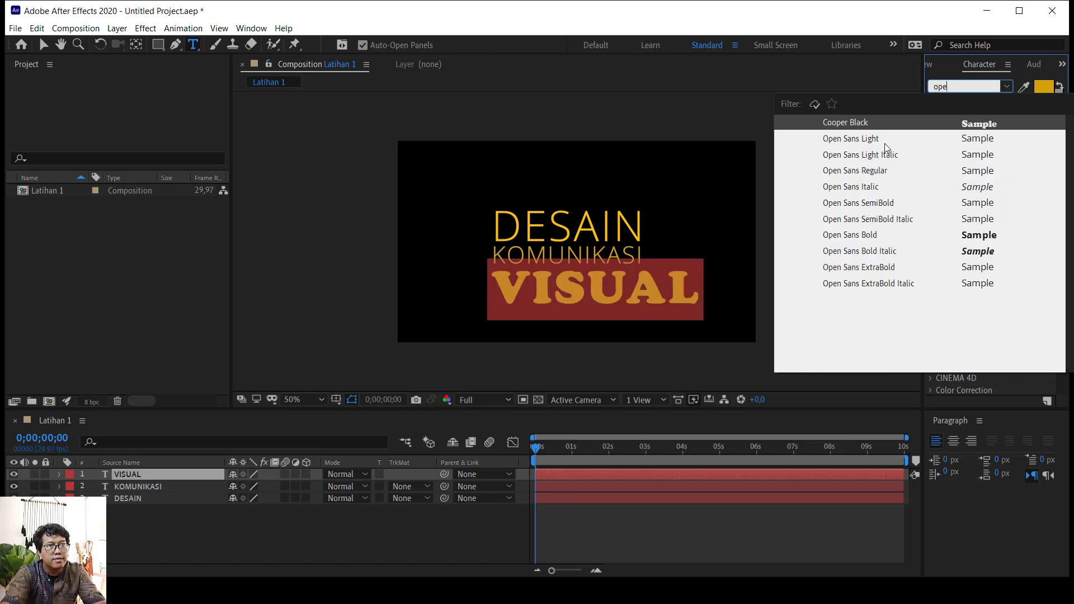
click(886, 140)
click(44, 44)
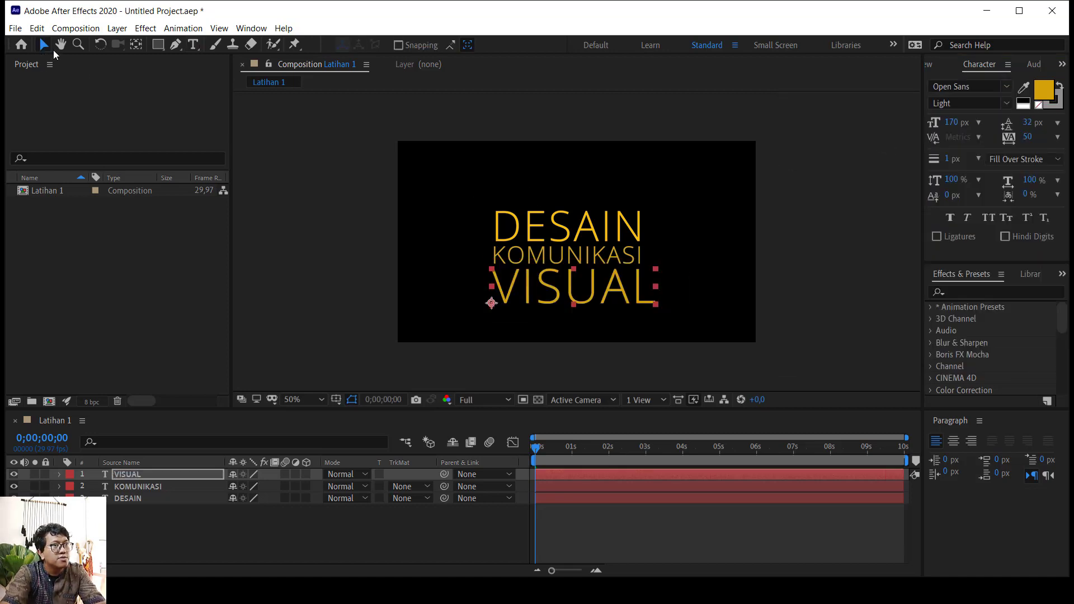
click(810, 207)
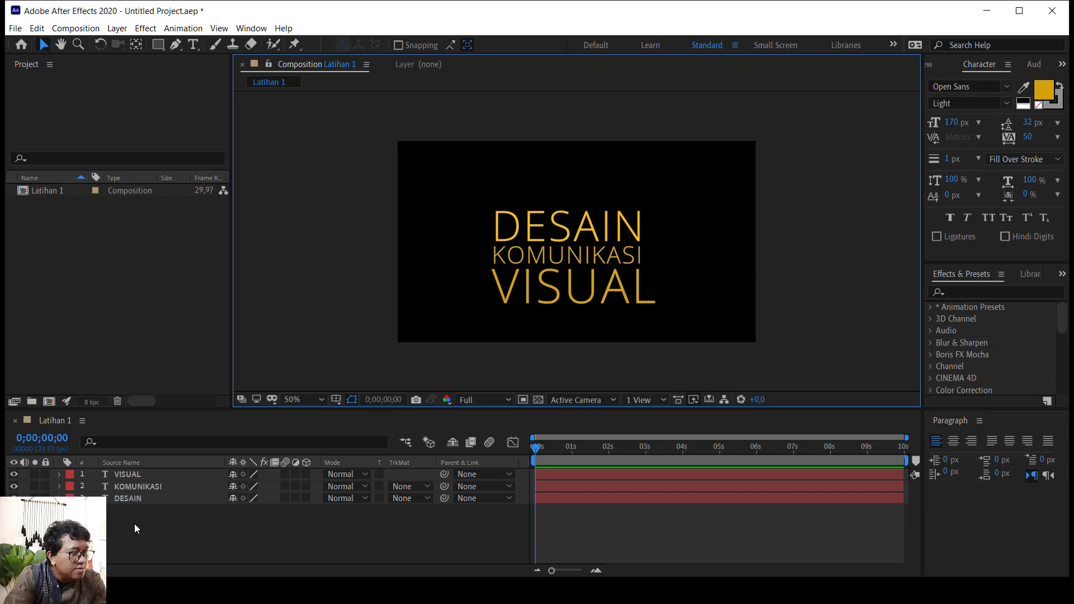
- Reorder the layer stack so DESAIN is first, KOMUNIKASI second and VISUAL third
click(168, 498)
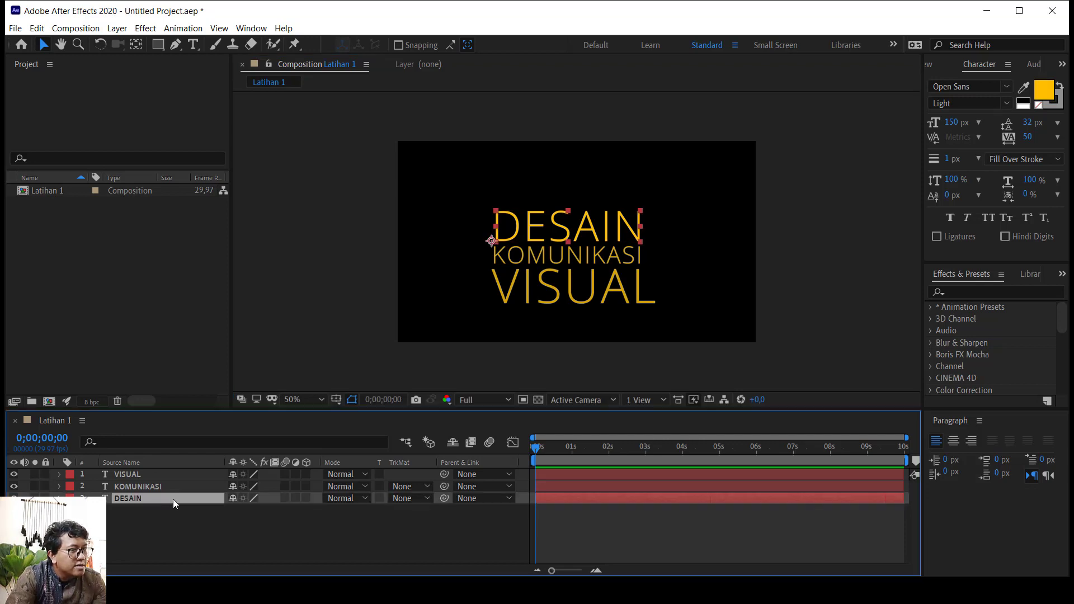
mouse_move(144, 495)
mouse_down()
mouse_move(149, 471)
mouse_move(156, 493)
mouse_move(157, 484)
mouse_up()
click(145, 512)
click(144, 487)
click(323, 525)
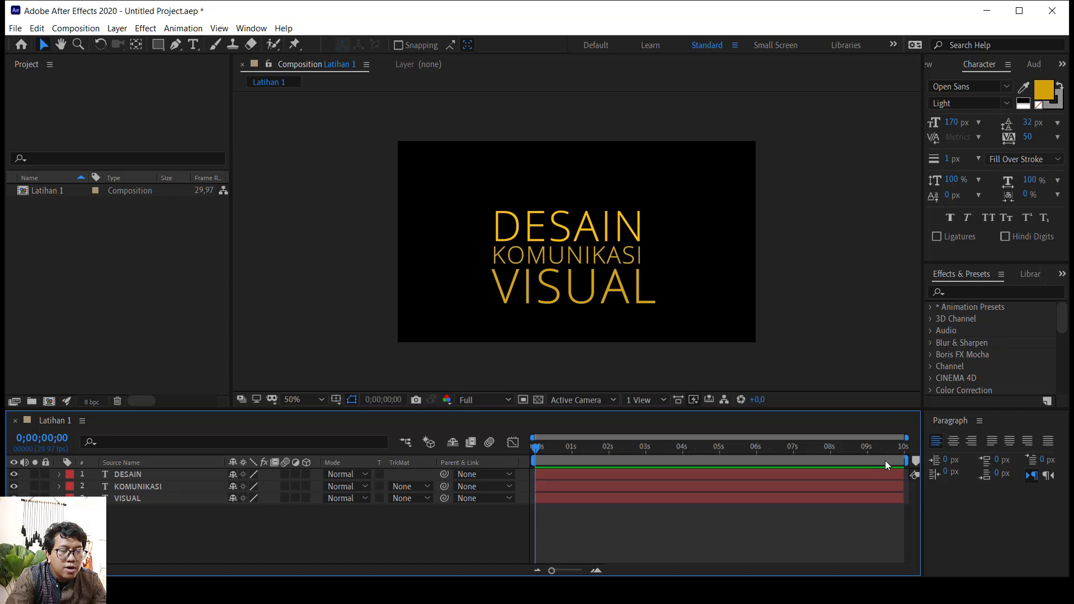
- Try trimming the start of the DESAIN layer to about 1.5 seconds in the timeline
click(540, 473)
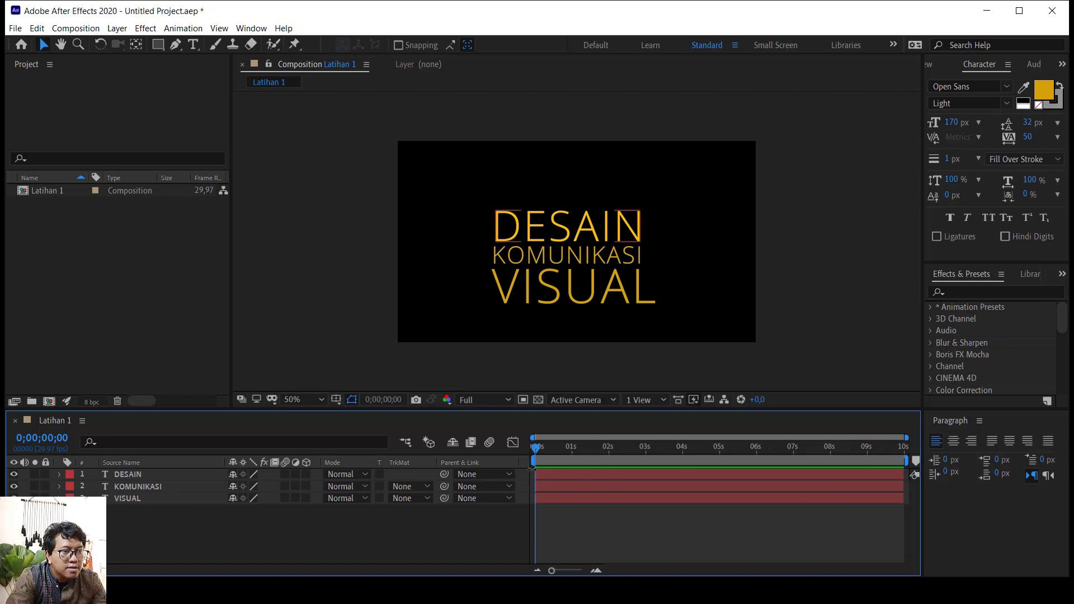
drag(535, 474, 544, 475)
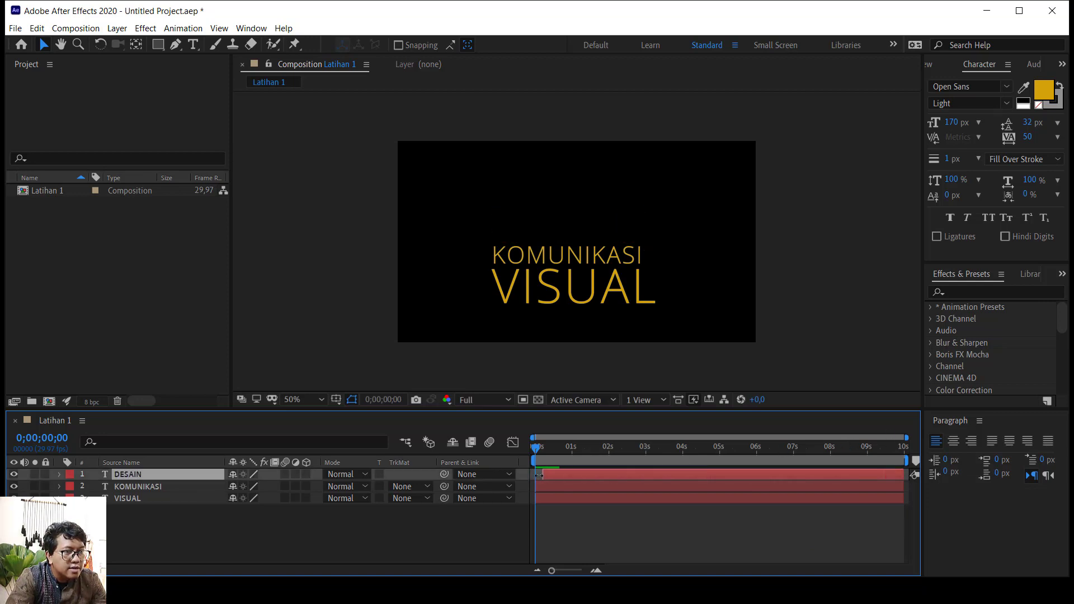
click(596, 552)
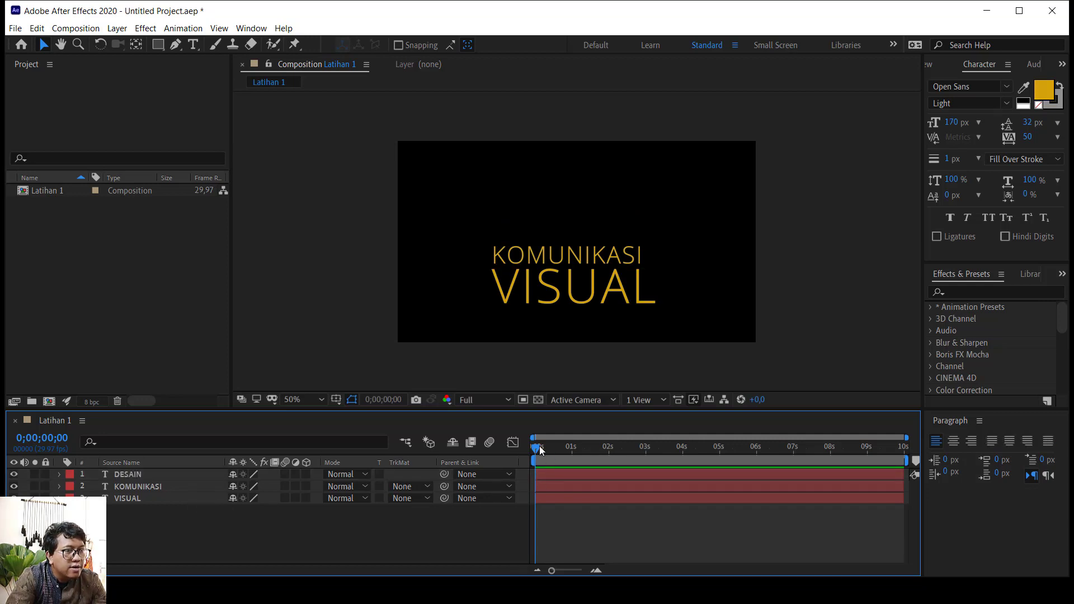
drag(538, 449, 553, 447)
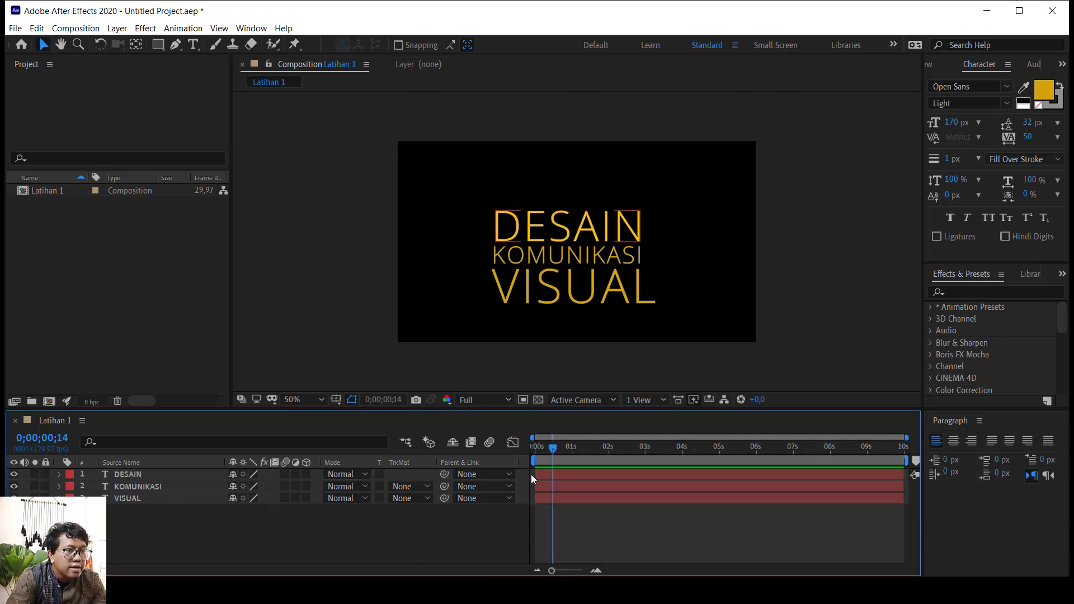
click(536, 472)
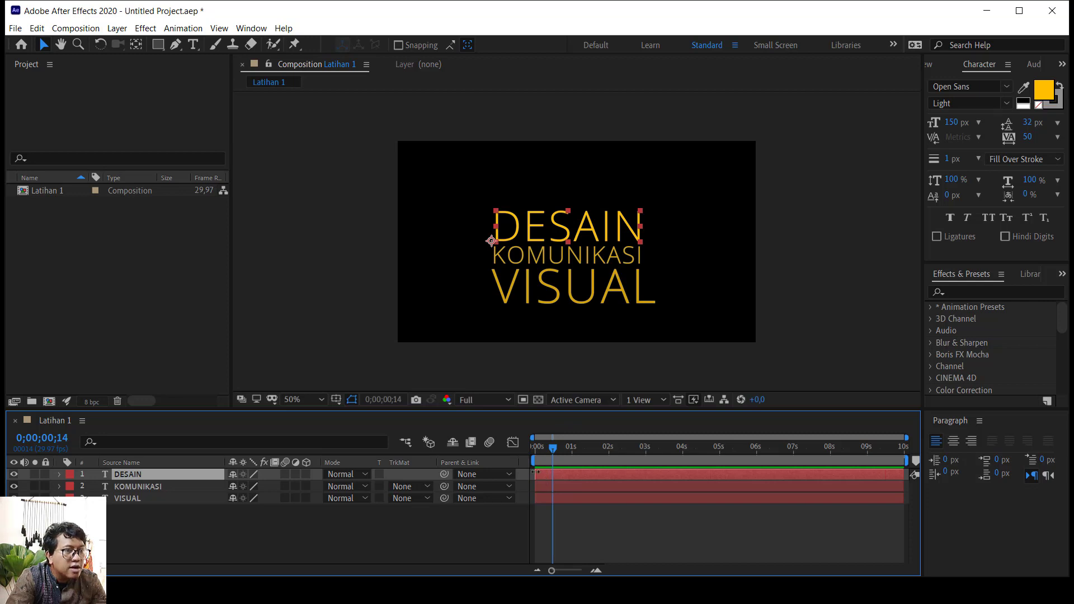
drag(536, 473, 567, 473)
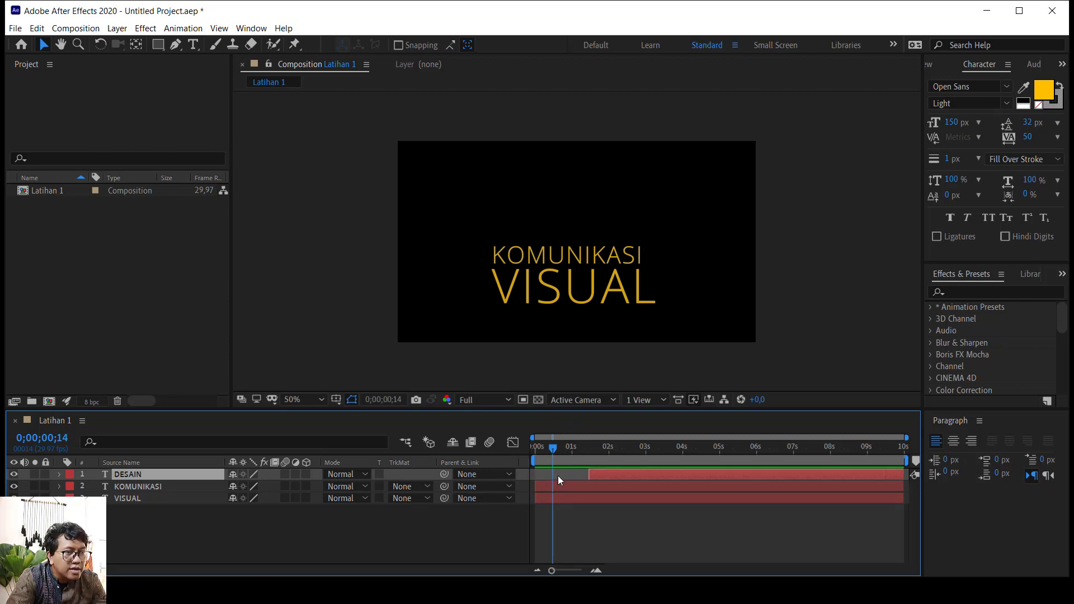
mouse_move(552, 447)
mouse_down()
mouse_move(535, 451)
mouse_move(593, 460)
mouse_move(538, 475)
mouse_move(536, 459)
mouse_move(551, 458)
mouse_up()
click(564, 450)
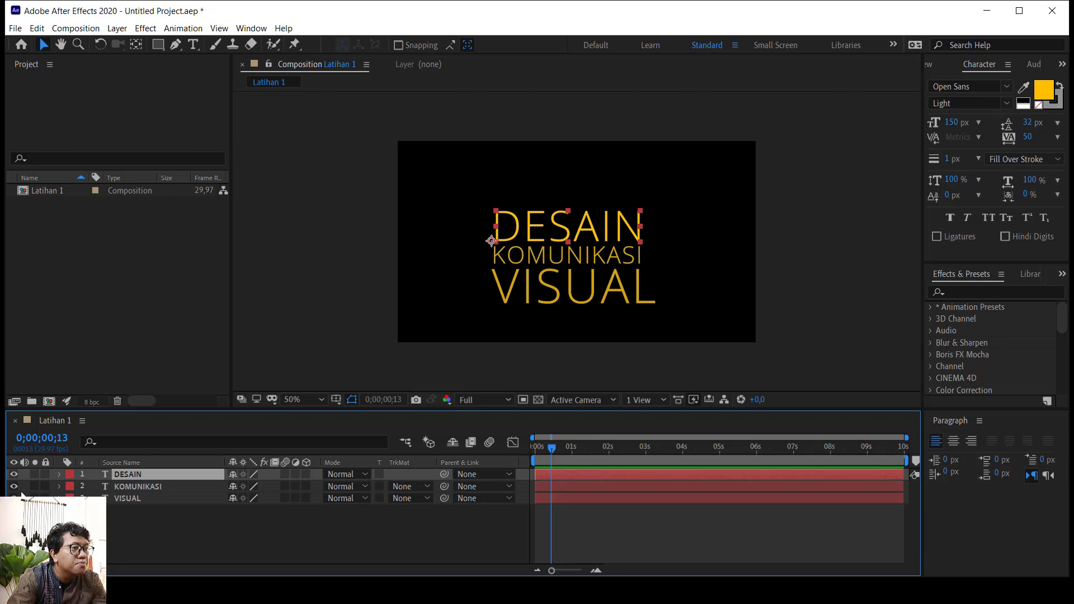
- Expand the DESAIN layer's Transform properties and move the current time to 0;00;00;11
click(59, 475)
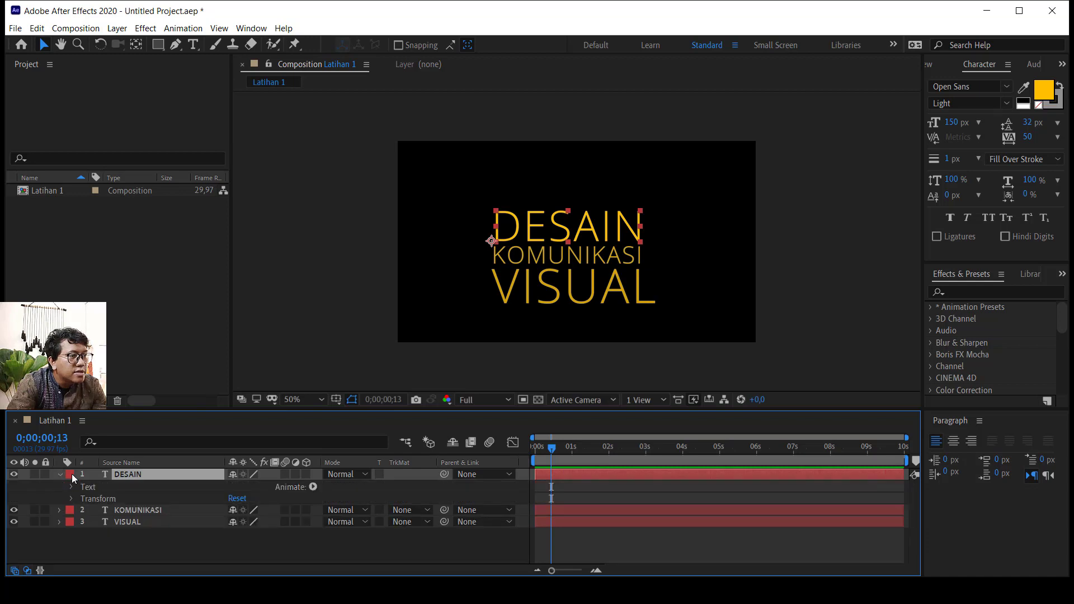
click(60, 475)
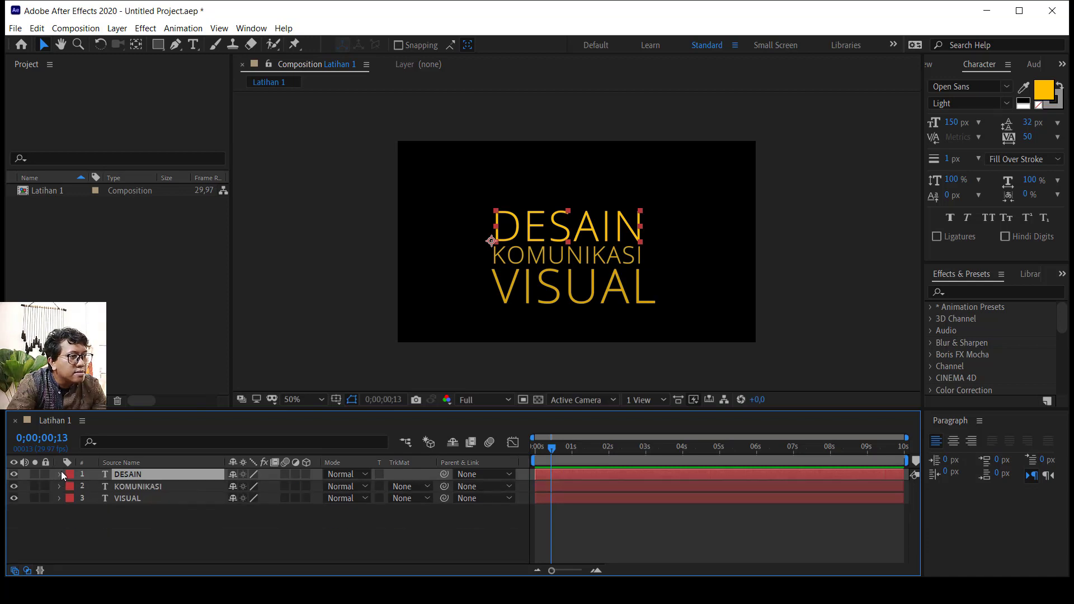
click(60, 475)
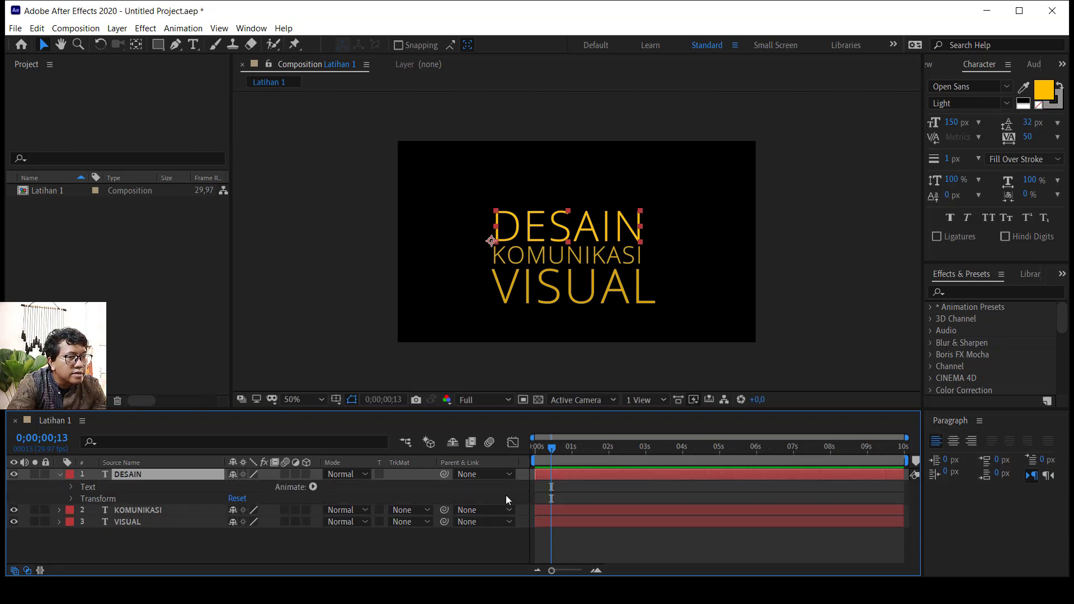
click(71, 499)
scroll(146, 491, down, 1)
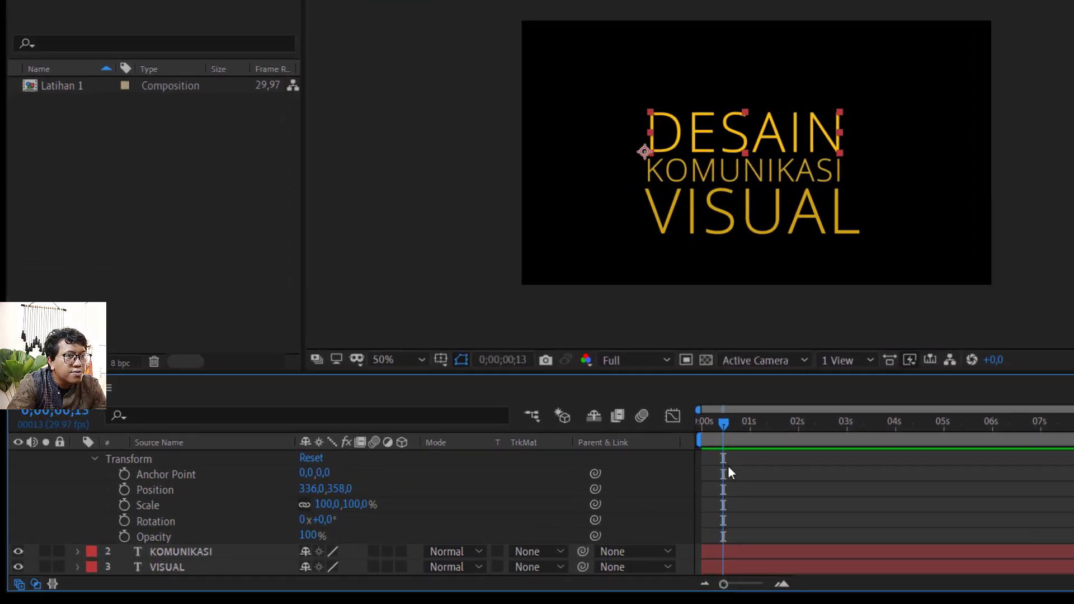
scroll(556, 473, up, 1)
drag(777, 414, 774, 414)
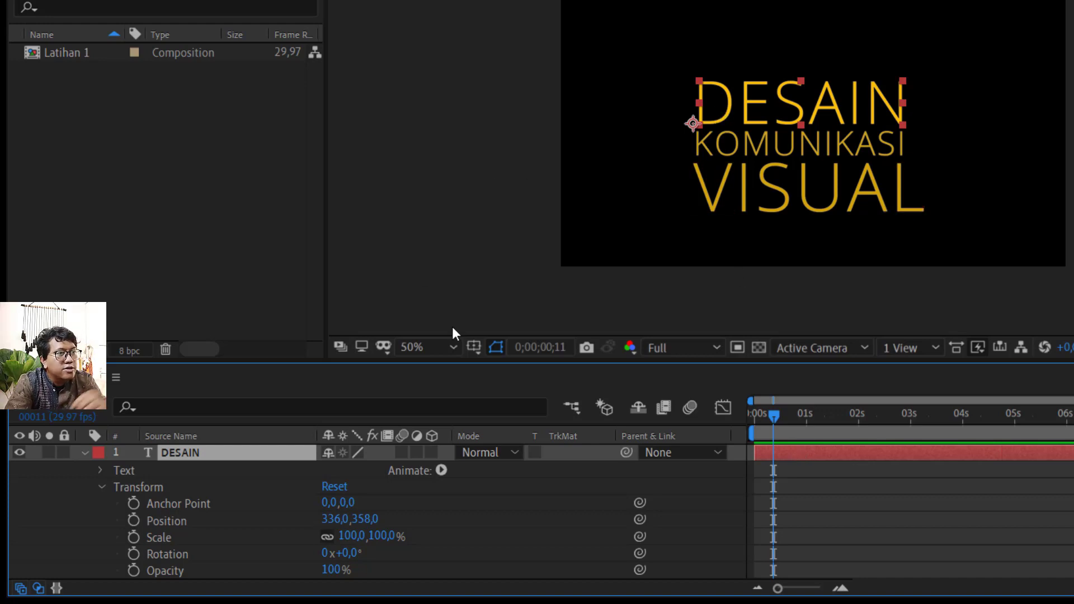
- Try scaling the DESAIN layer to 119% with the composition viewed at 100% magnification, and undo the scaling
click(446, 348)
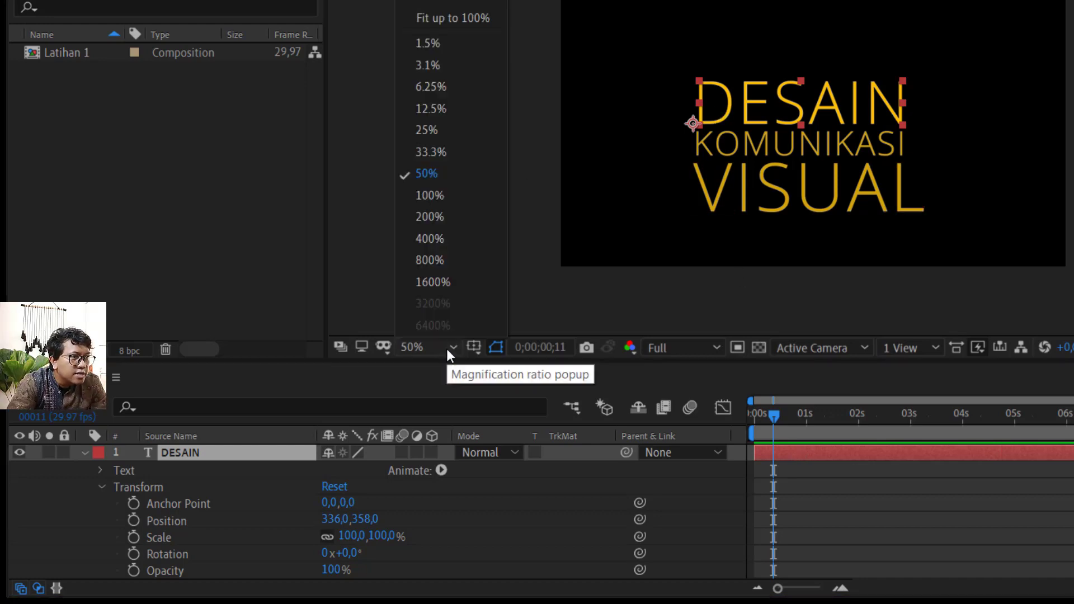
click(461, 194)
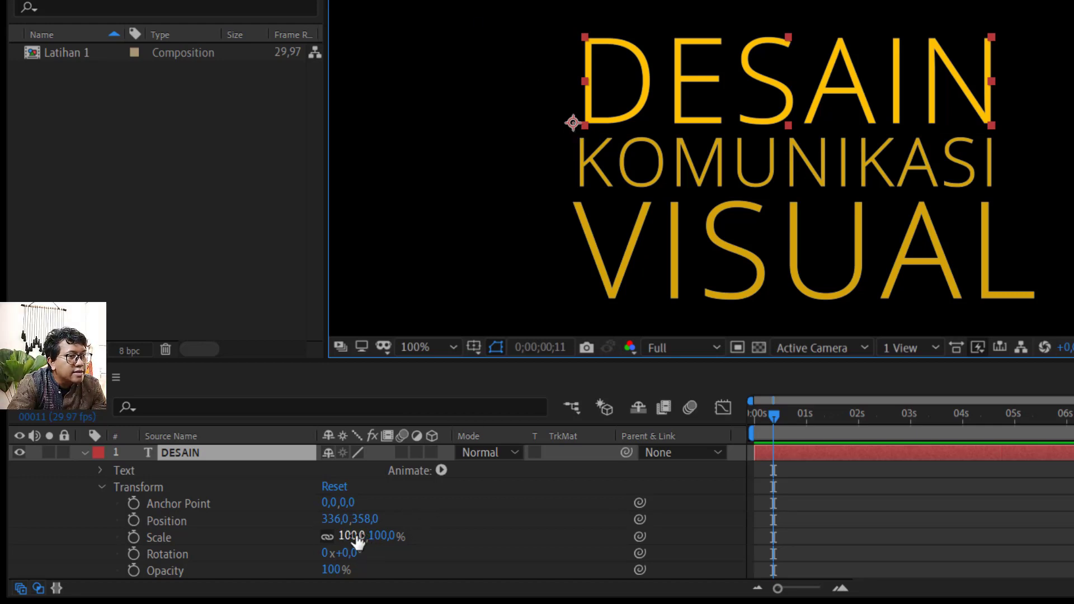
mouse_move(359, 540)
mouse_down()
mouse_move(382, 527)
mouse_move(369, 530)
mouse_up()
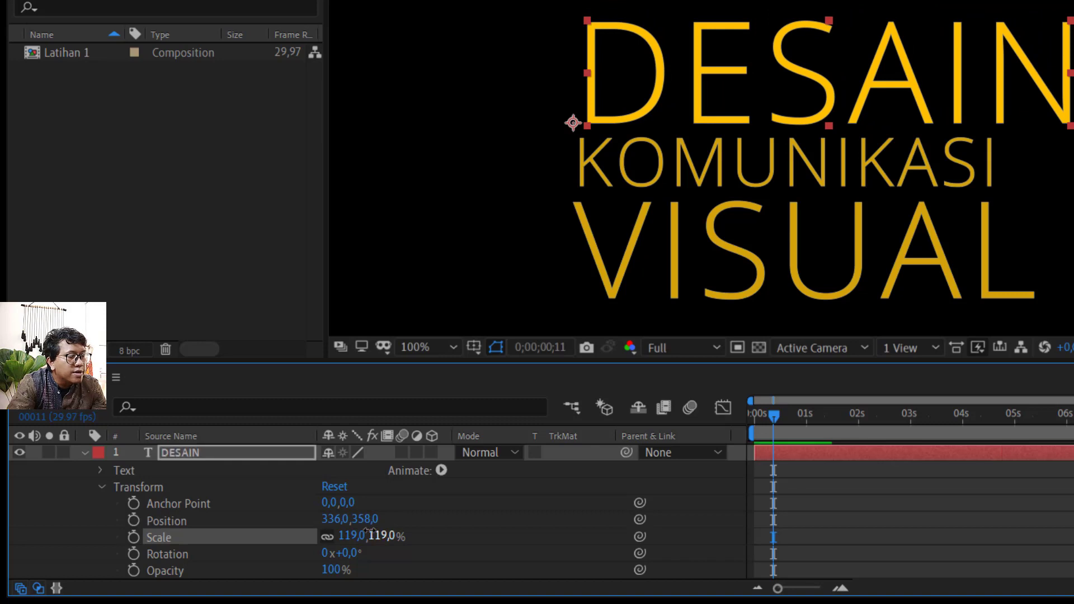
key(ctrl+z)
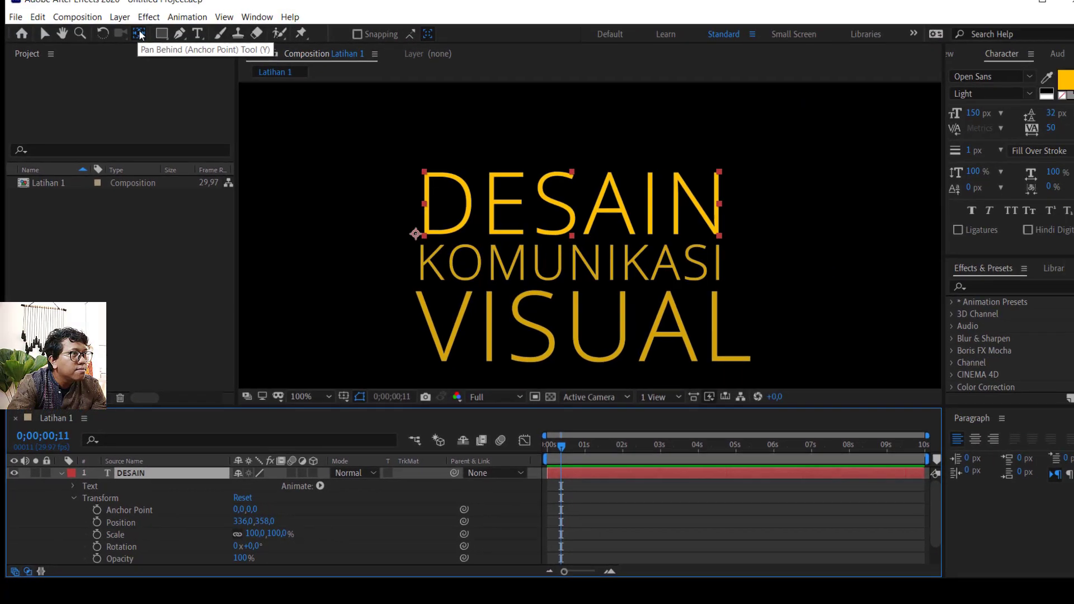
- Move the DESAIN layer's anchor point to the centre of the word, at about 270, -44, and deselect the layer
click(138, 47)
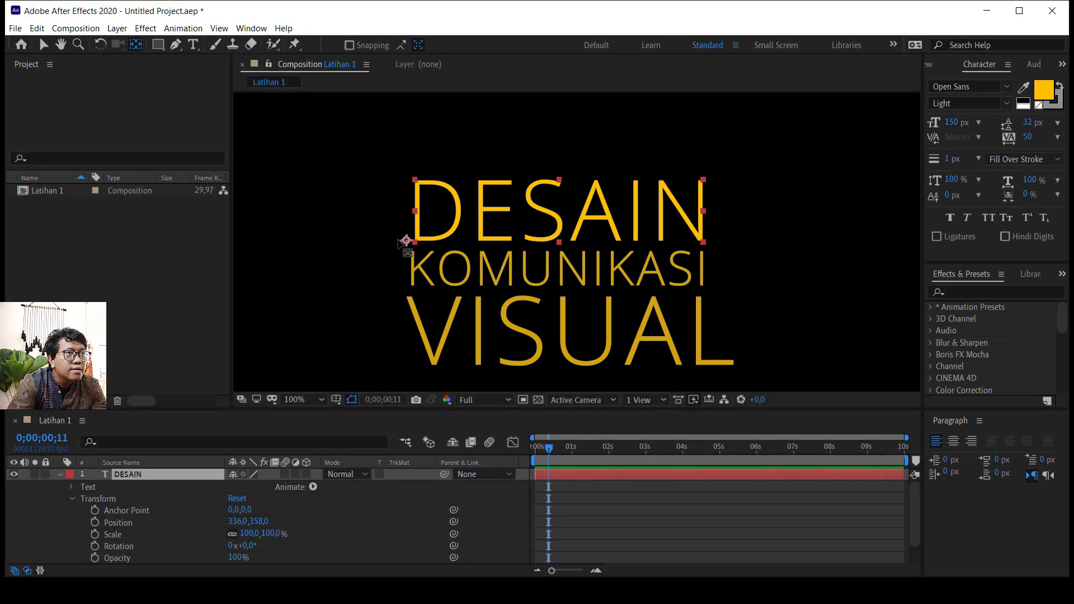
drag(406, 241, 559, 215)
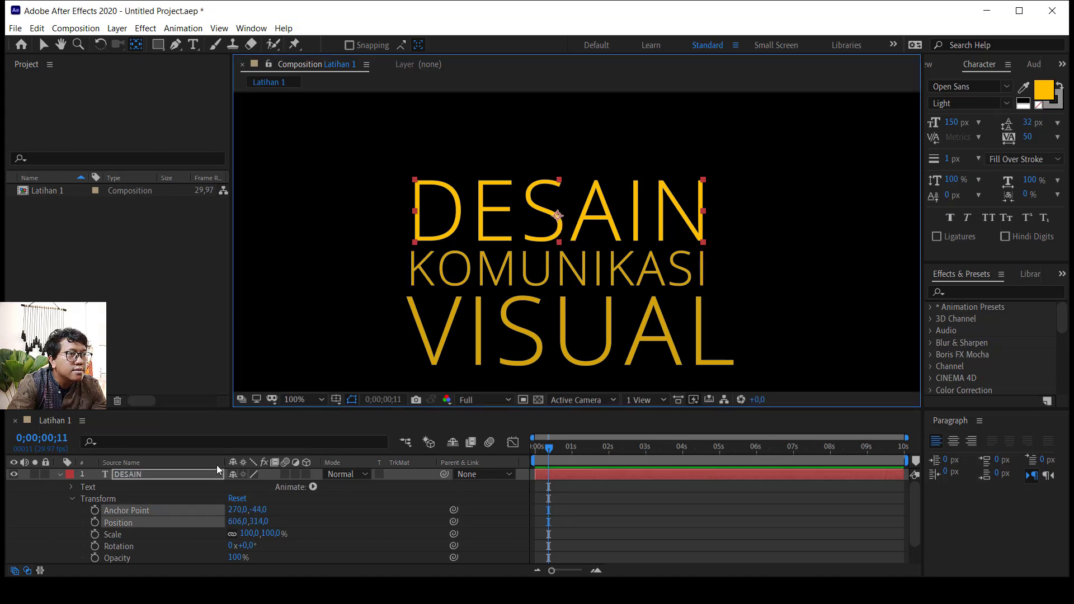
click(44, 47)
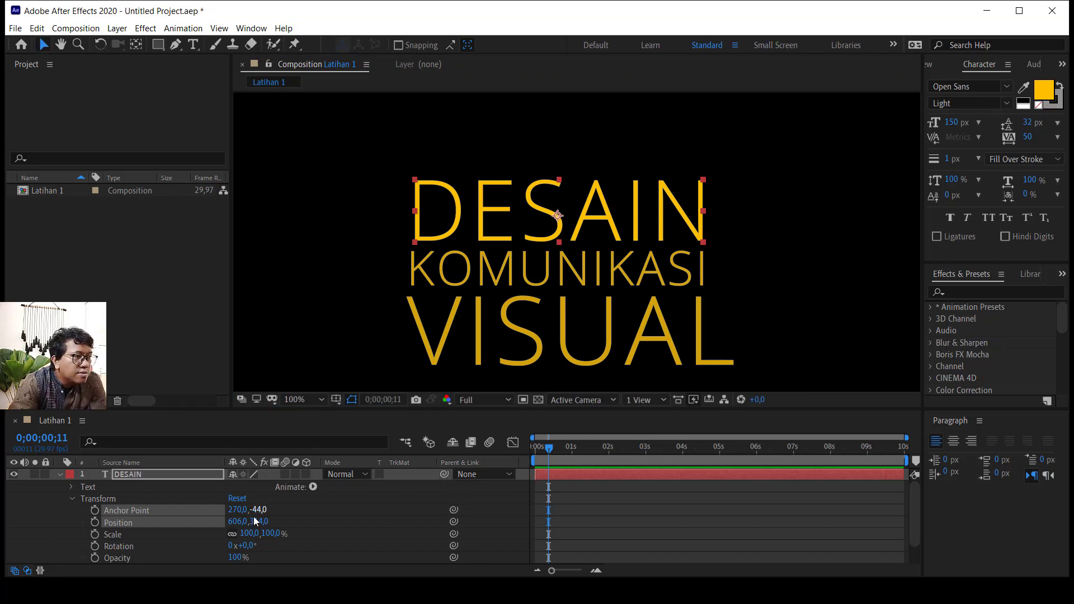
click(395, 517)
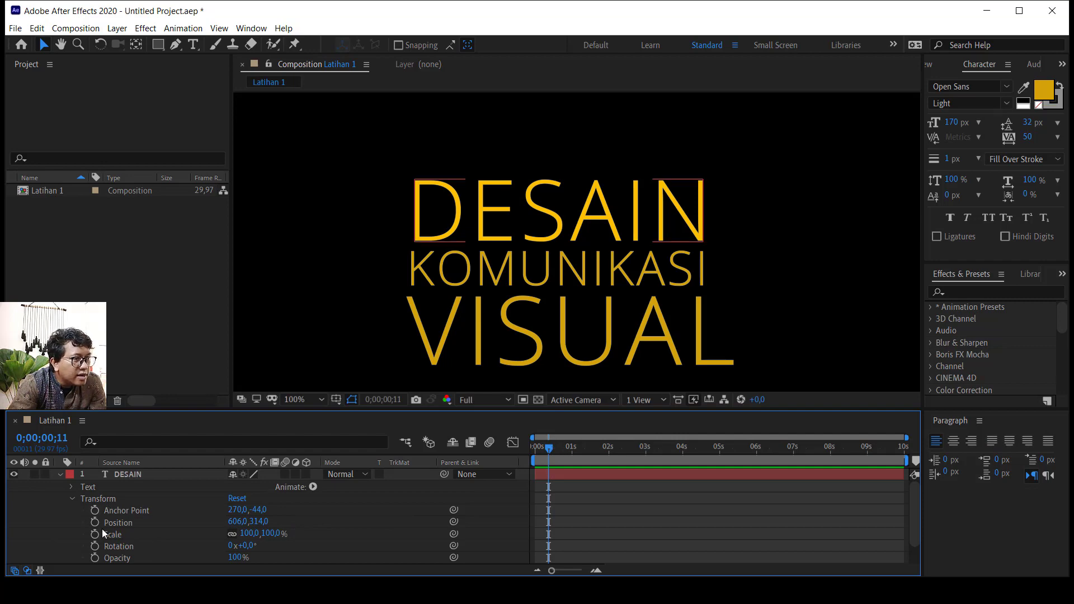
- Enable Position keyframing on the DESAIN layer at 0;00;00;11 and select that keyframe
scroll(100, 498, down, 1)
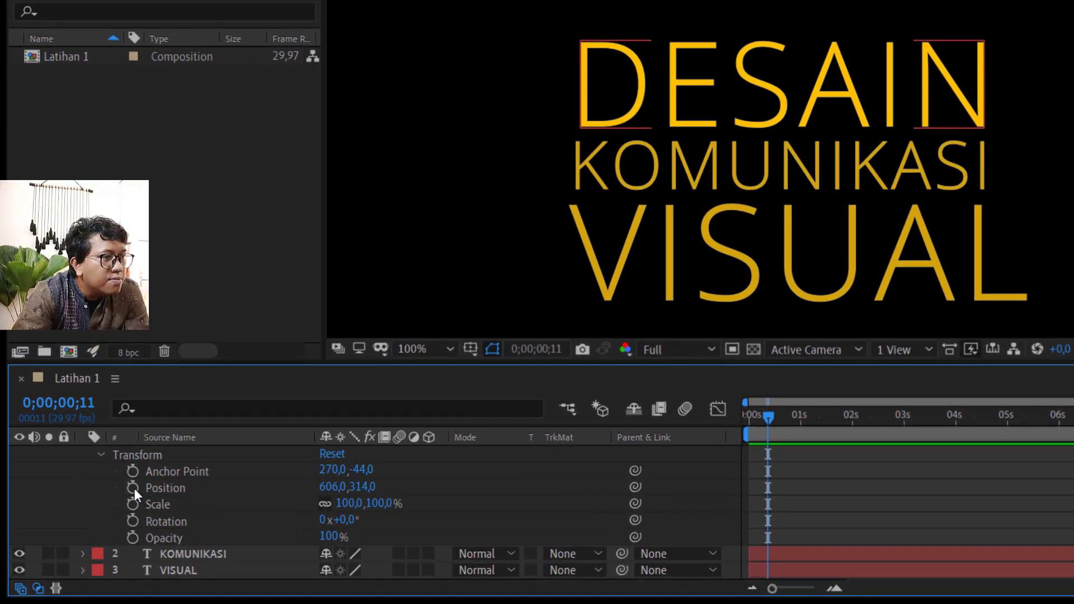
click(134, 488)
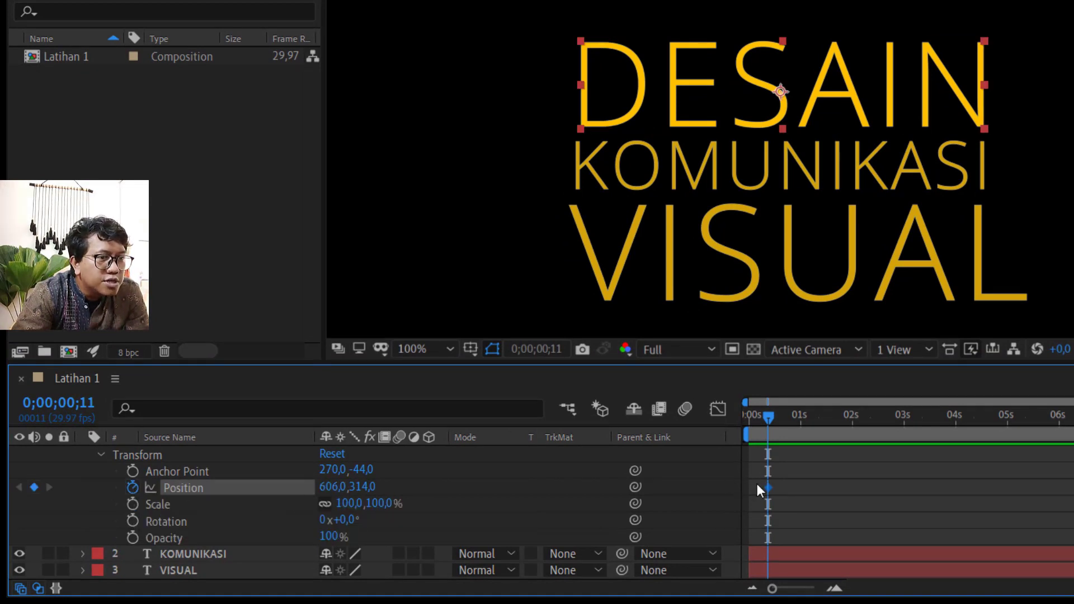
mouse_move(771, 418)
mouse_down()
mouse_move(788, 417)
mouse_move(769, 422)
mouse_up()
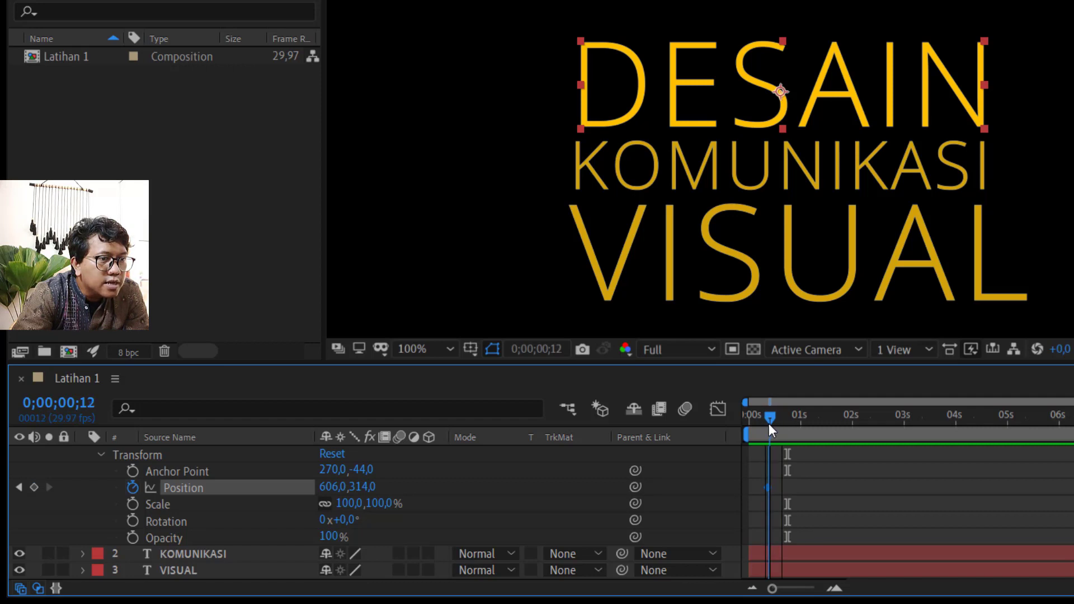
click(772, 488)
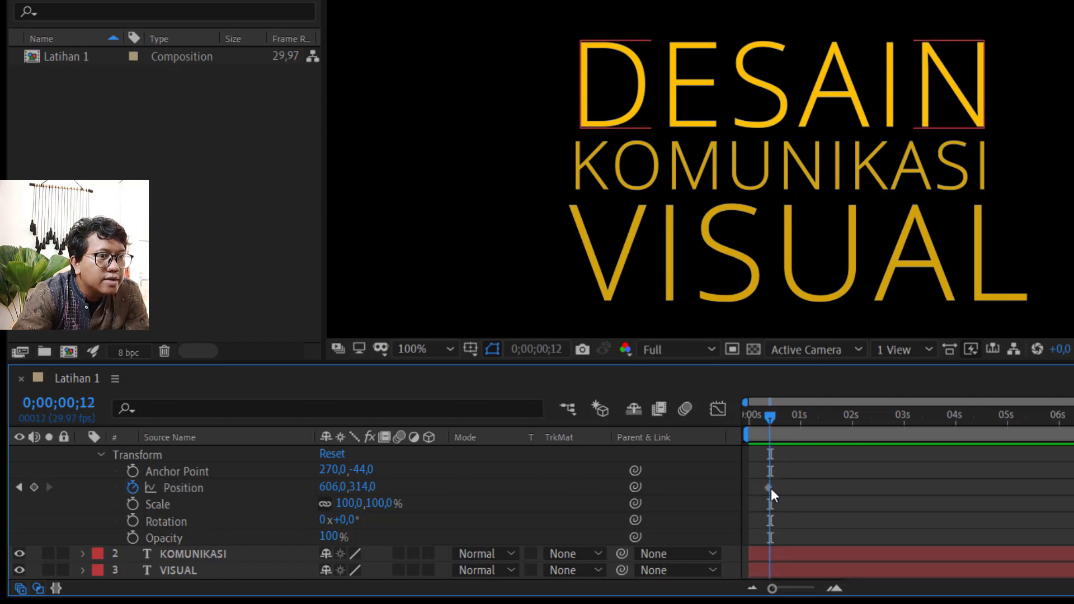
click(768, 415)
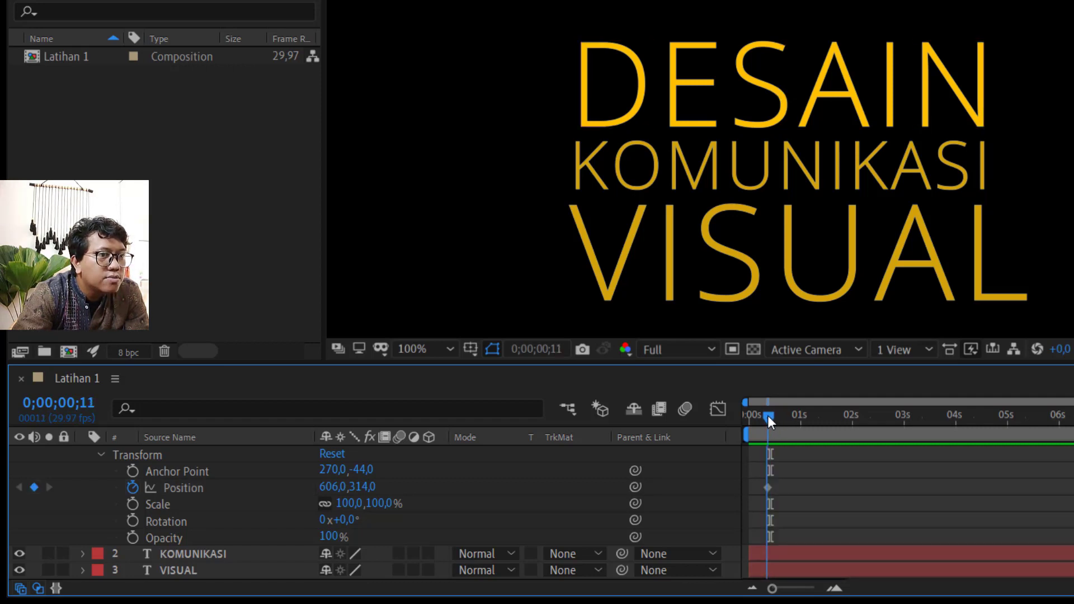
click(769, 488)
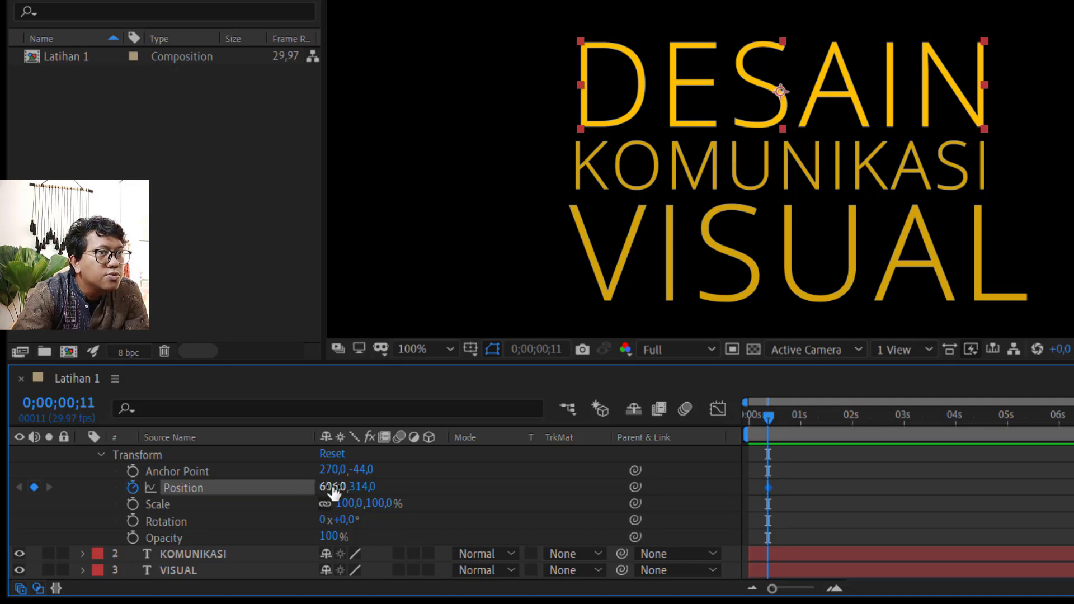
- Set the composition view magnification to 50%
click(450, 349)
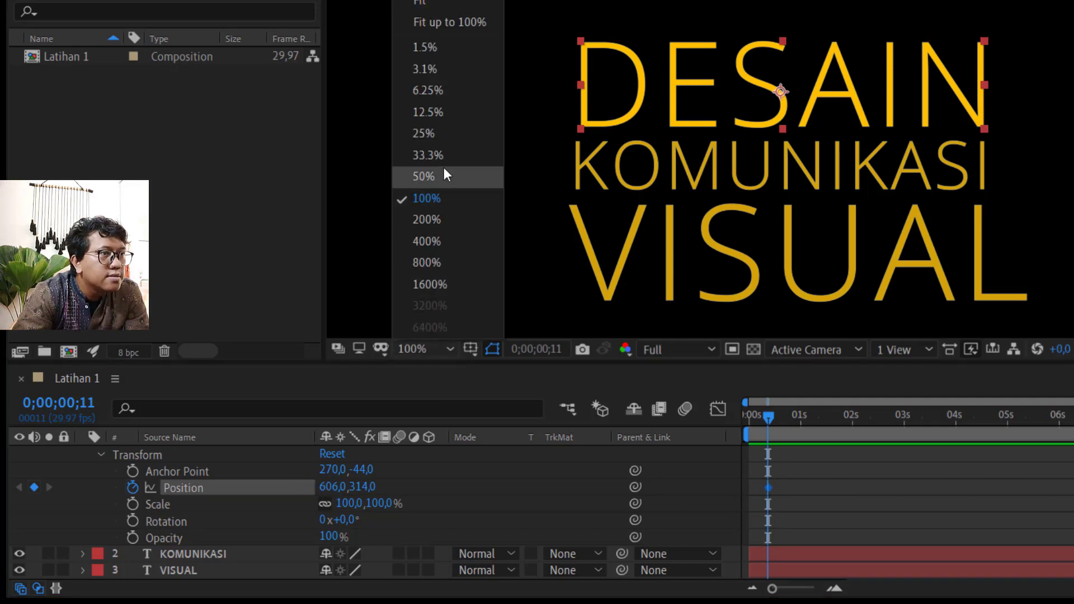
click(442, 137)
click(428, 349)
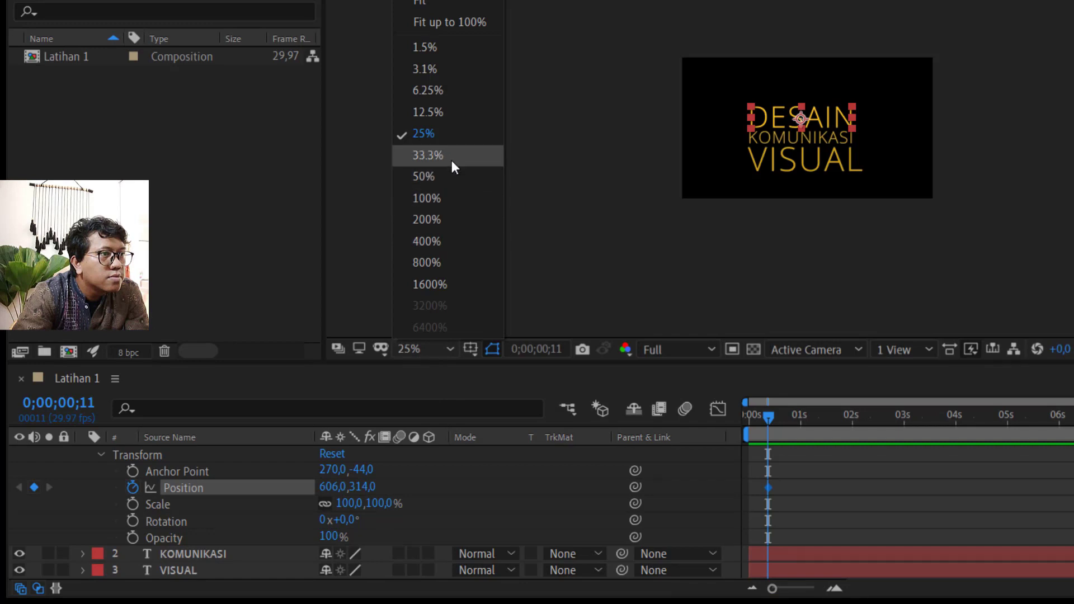
click(450, 175)
- Try moving the DESAIN layer horizontally to 415 and vertically to -61, undoing each move
click(329, 487)
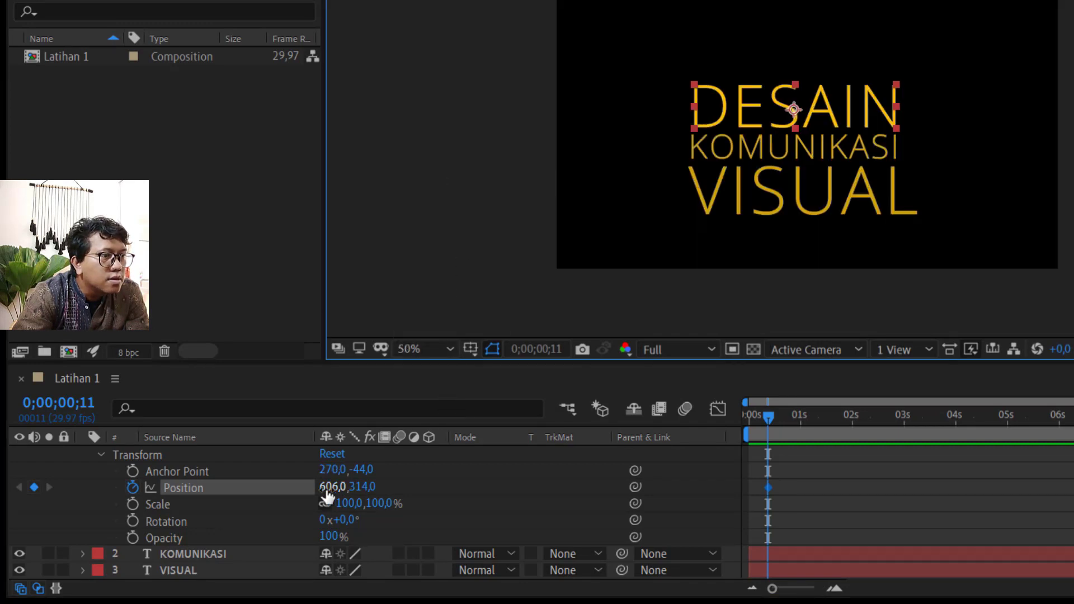
text(415)
key(Return)
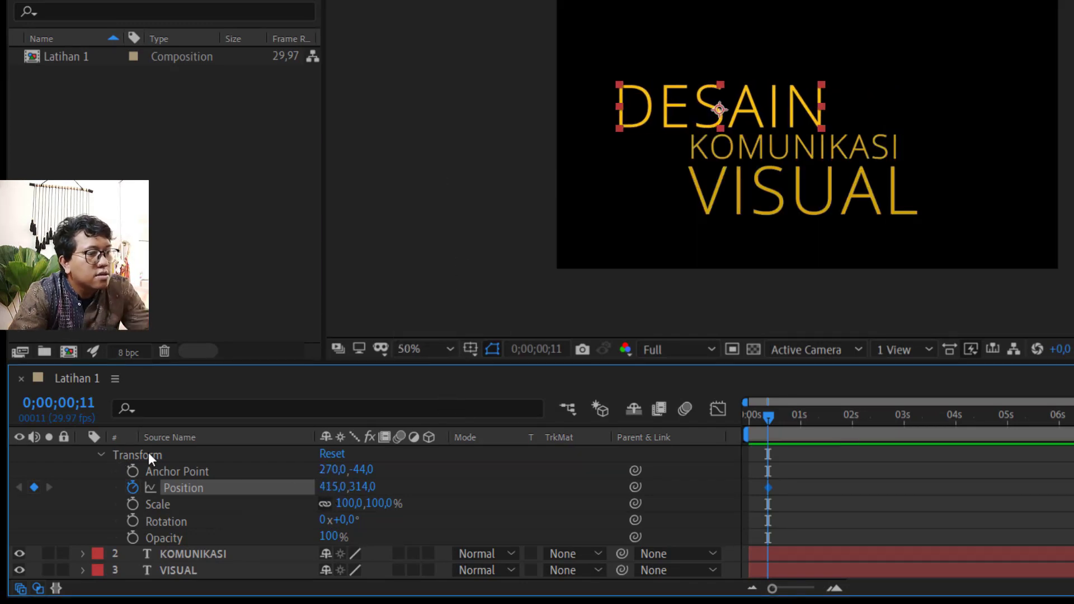
key(ctrl+z)
drag(368, 498, 30, 473)
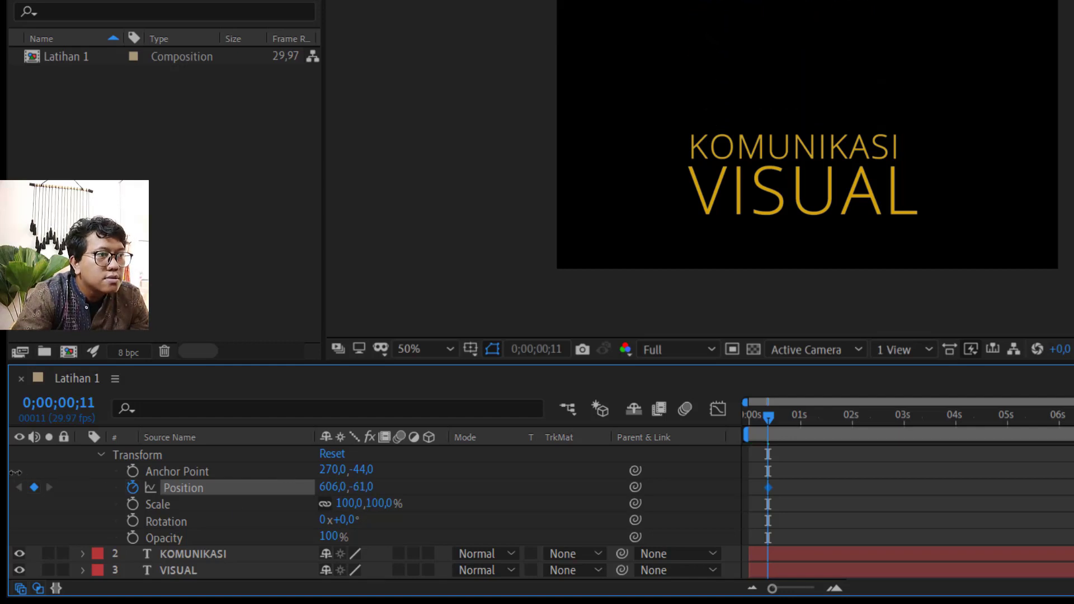
key(ctrl+z)
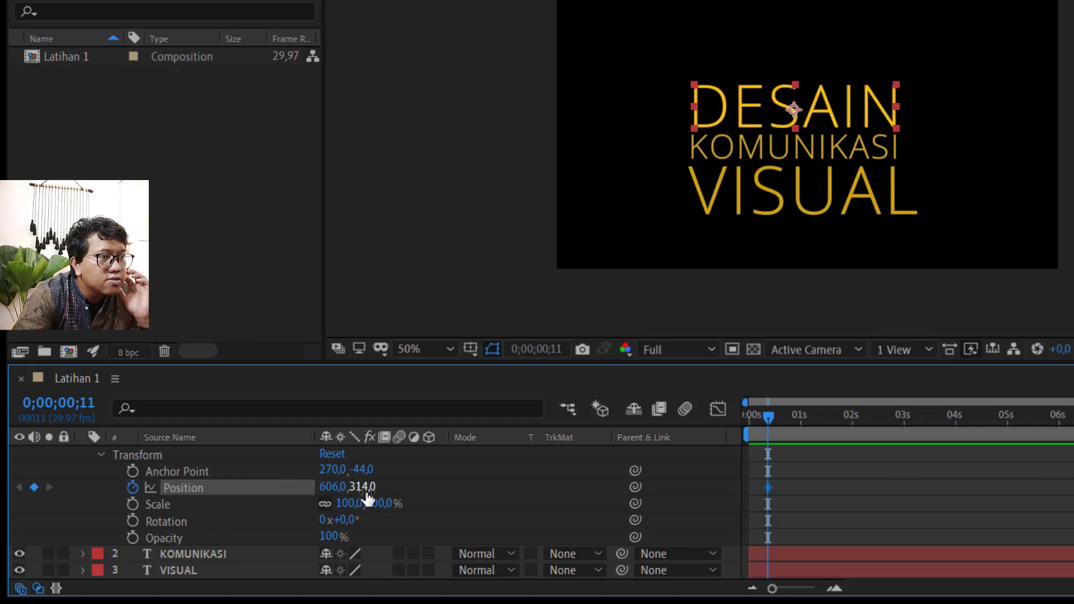
- Keyframe the DESAIN layer's vertical Position at -61 on 0;00;00;11 and at 314 on 0;00;00;25
drag(366, 495, 28, 487)
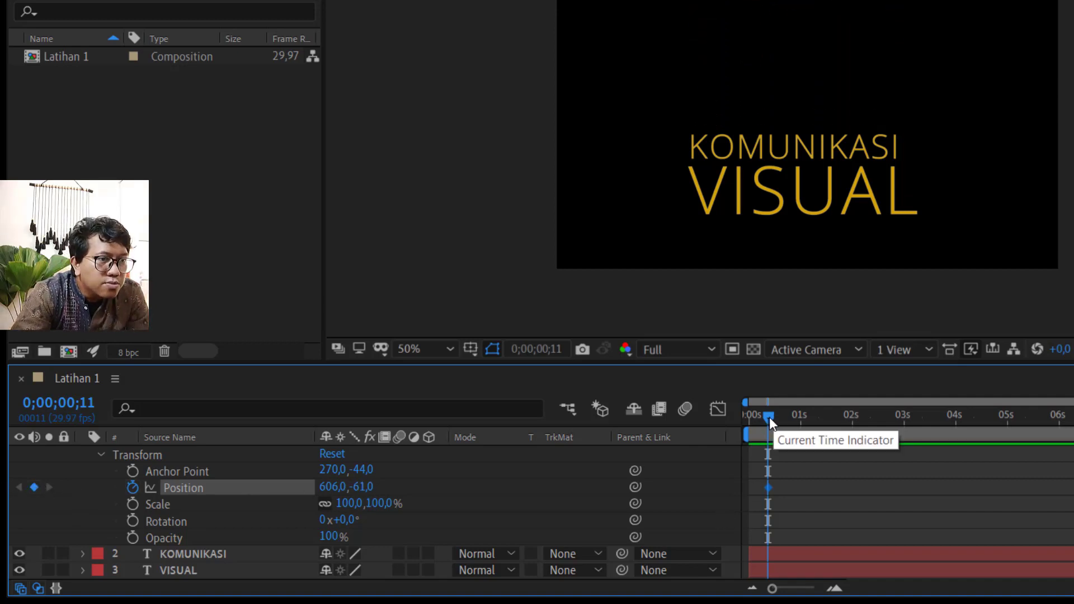
drag(767, 418, 792, 416)
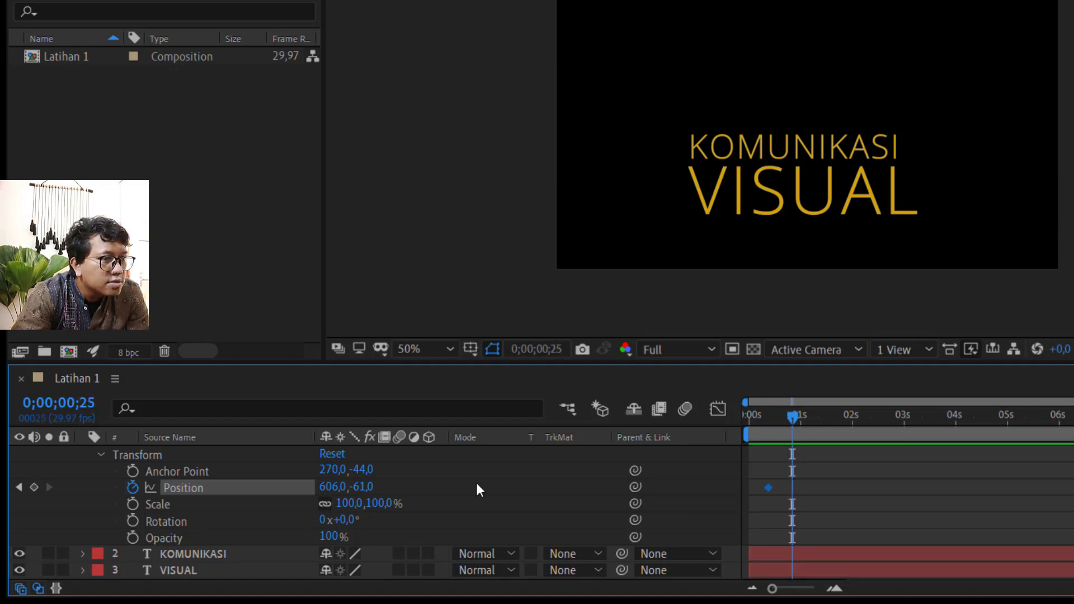
click(363, 487)
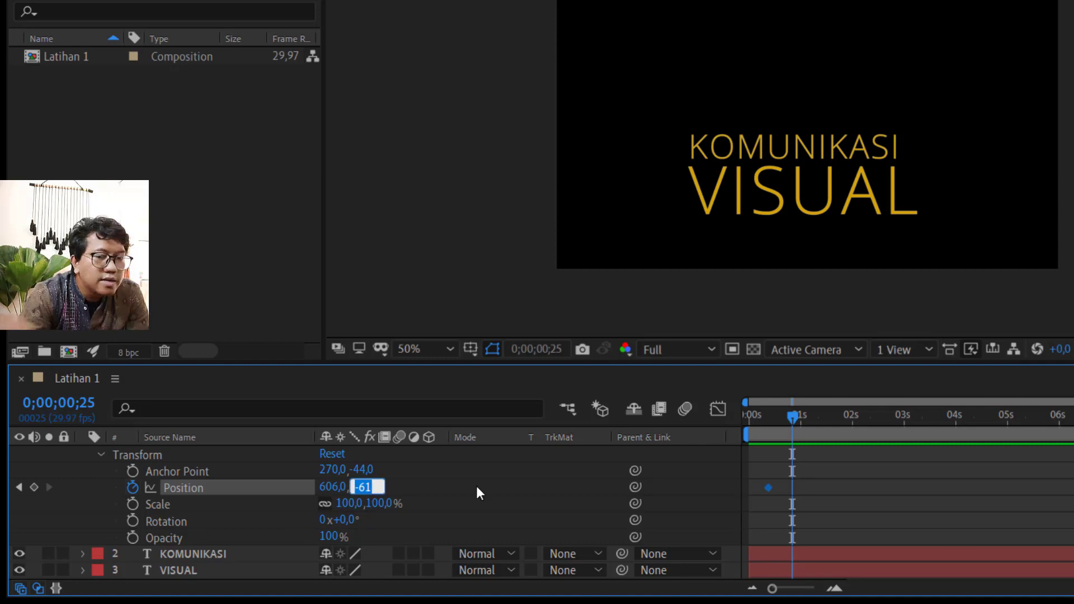
text(314)
key(Return)
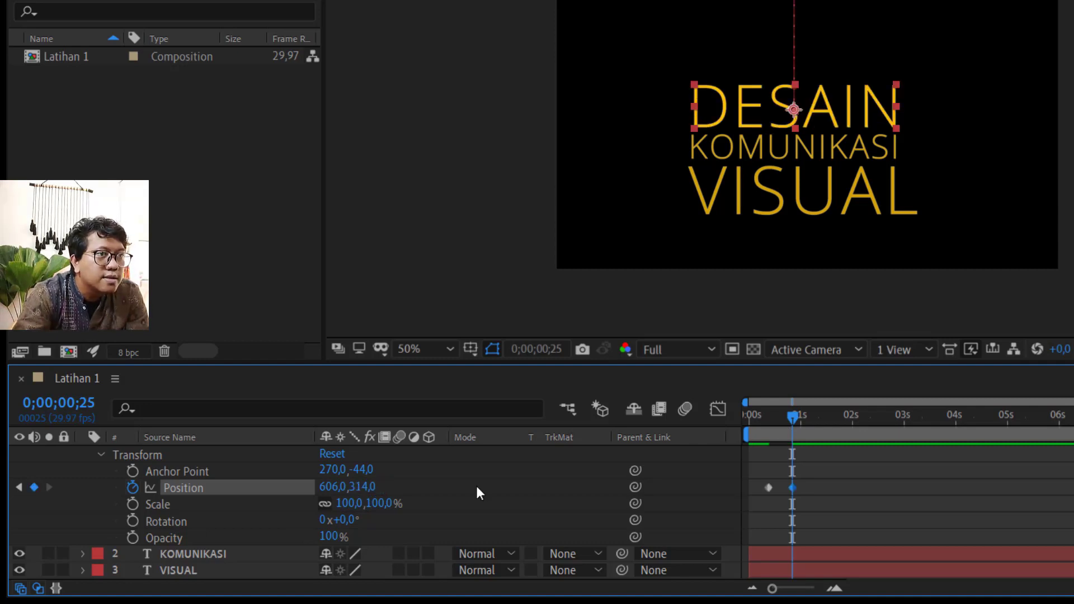
- Preview the DESAIN drop from the start and move its second Position keyframe earlier, to about 0;00;00;19
drag(797, 416, 750, 420)
key(space)
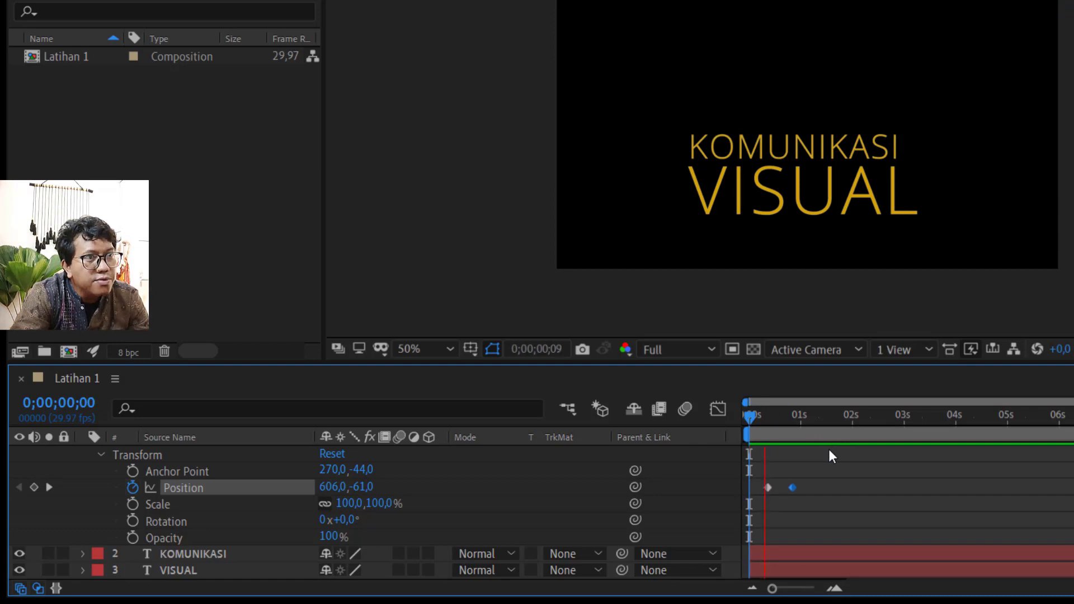
key(space)
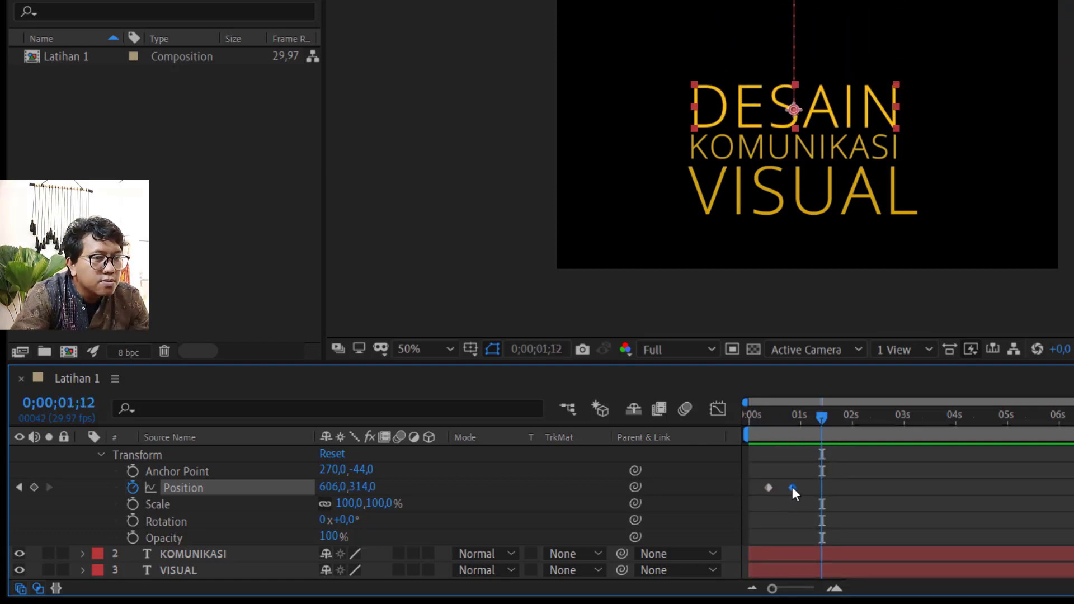
drag(795, 487, 785, 490)
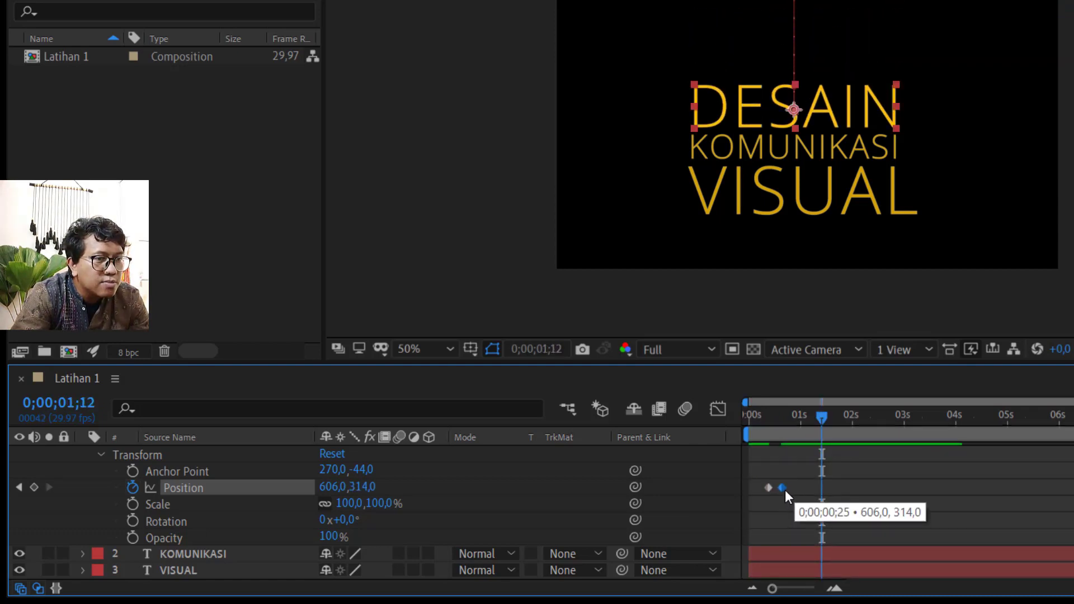
- Play back the faster DESAIN drop and replay it from 0;00;00;00 with the timeline magnified around the keyframes
drag(821, 415, 774, 428)
key(space)
key(space)
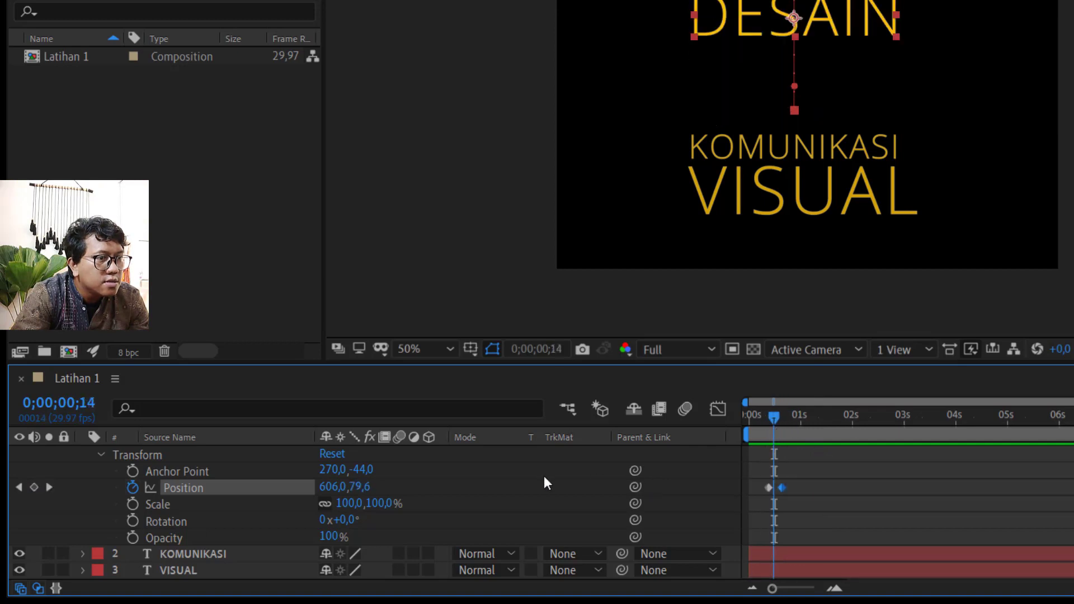
drag(772, 589, 797, 588)
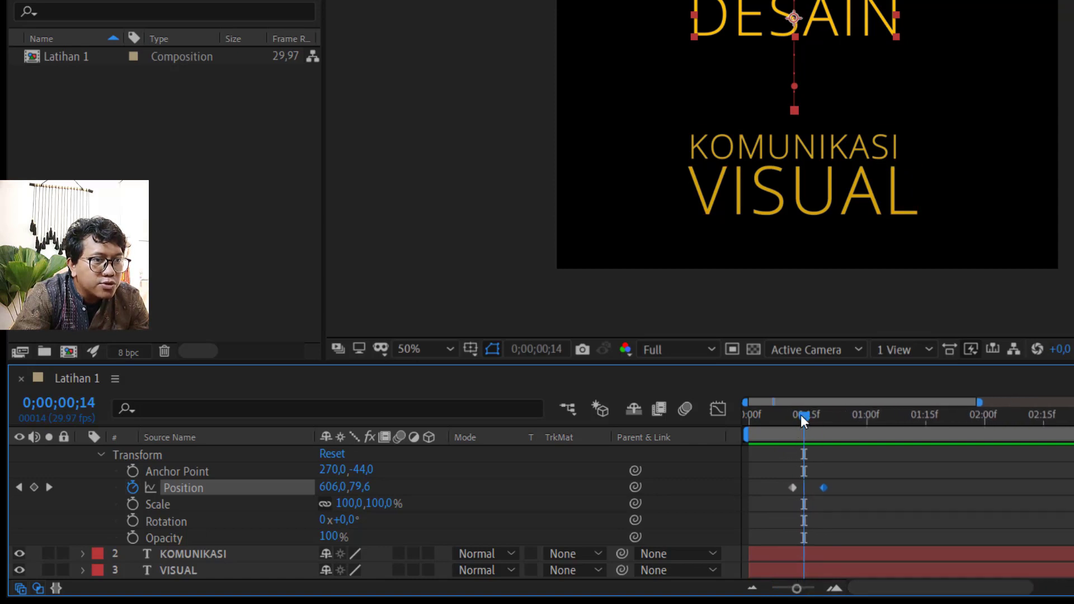
drag(801, 415, 749, 423)
key(space)
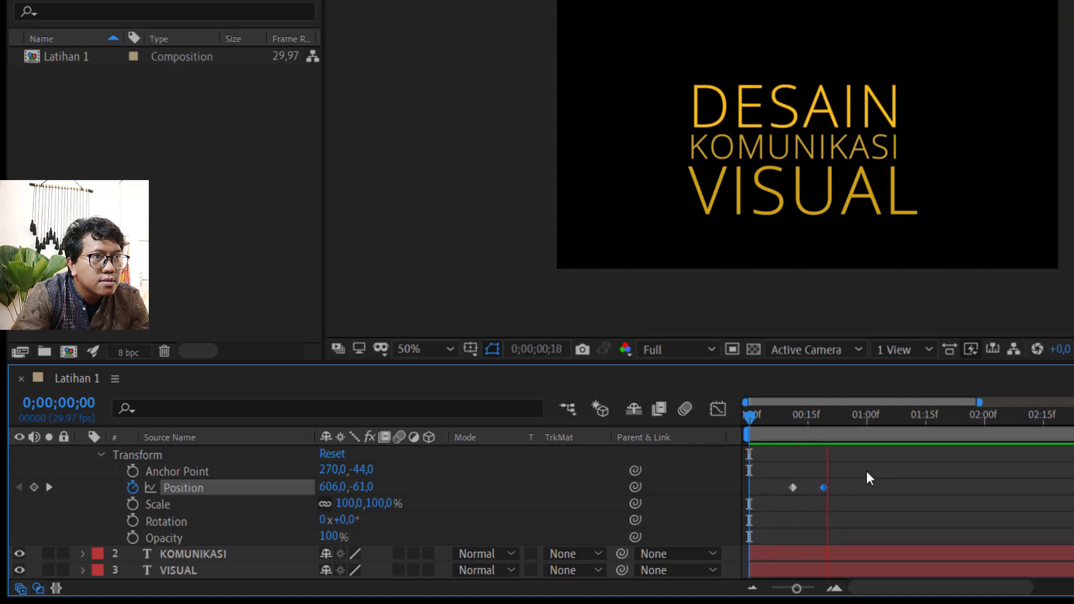
key(space)
- Add a bounce to the DESAIN layer by keyframing its vertical Position at 241 on 0;00;00;22 and at 314 on 0;00;00;23
drag(805, 420, 836, 425)
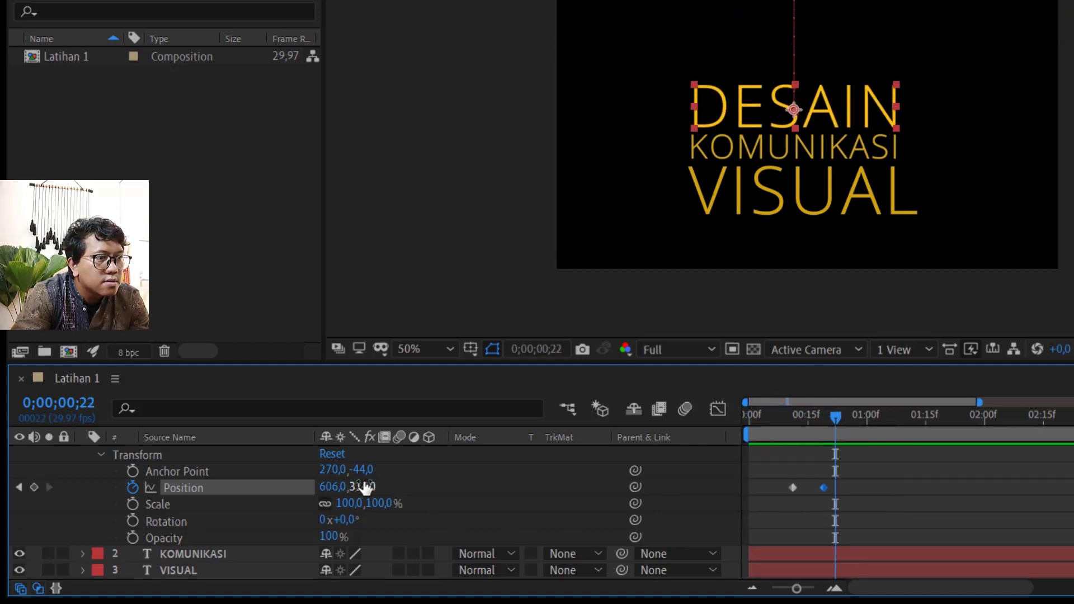
drag(364, 487, 295, 479)
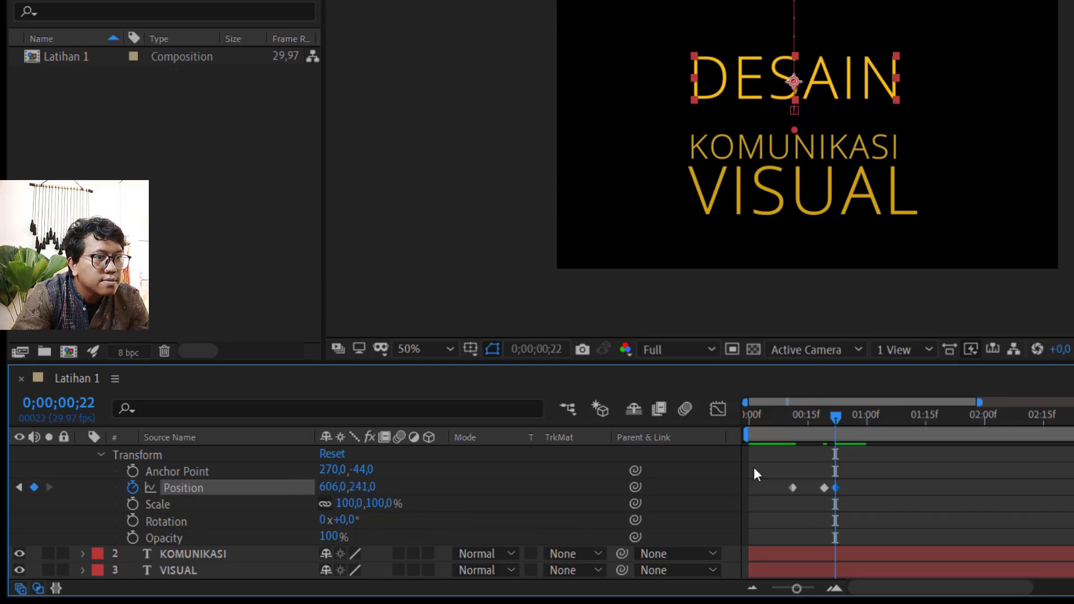
click(839, 415)
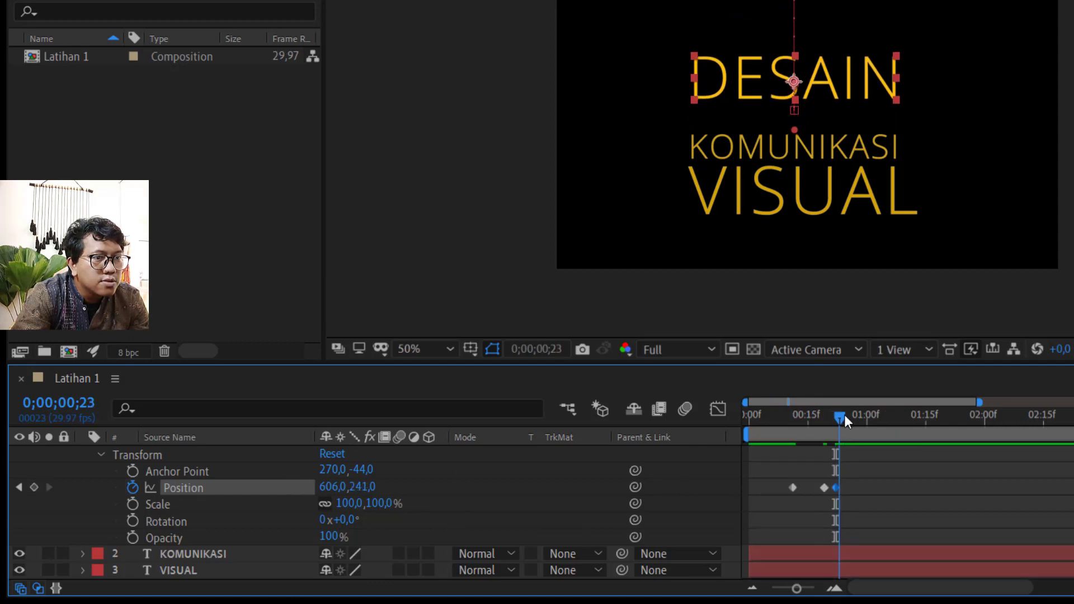
drag(844, 415, 847, 415)
key(Page_Up)
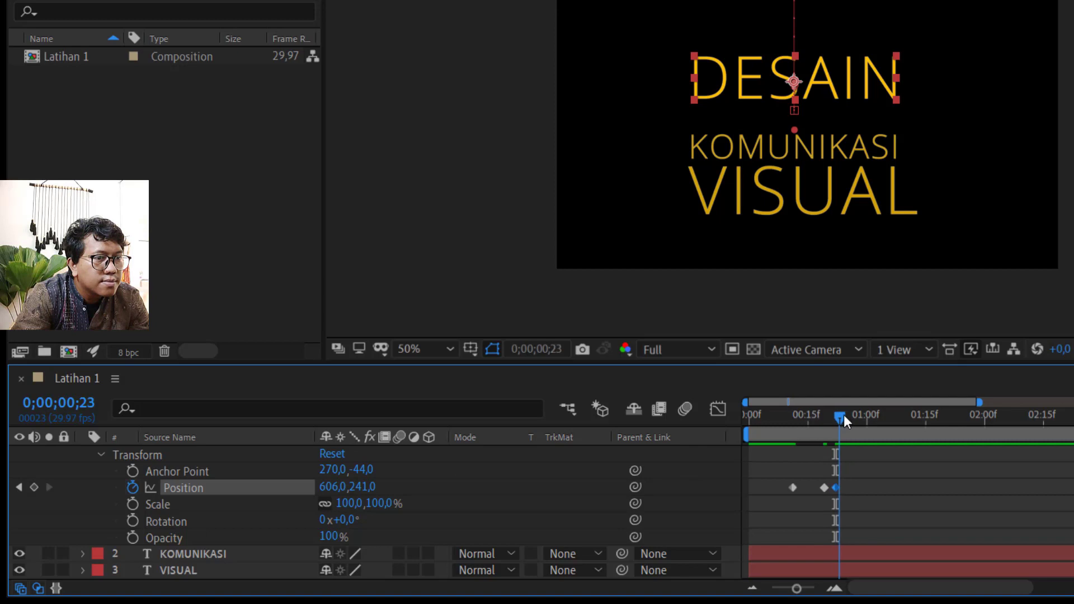
click(393, 488)
text(314)
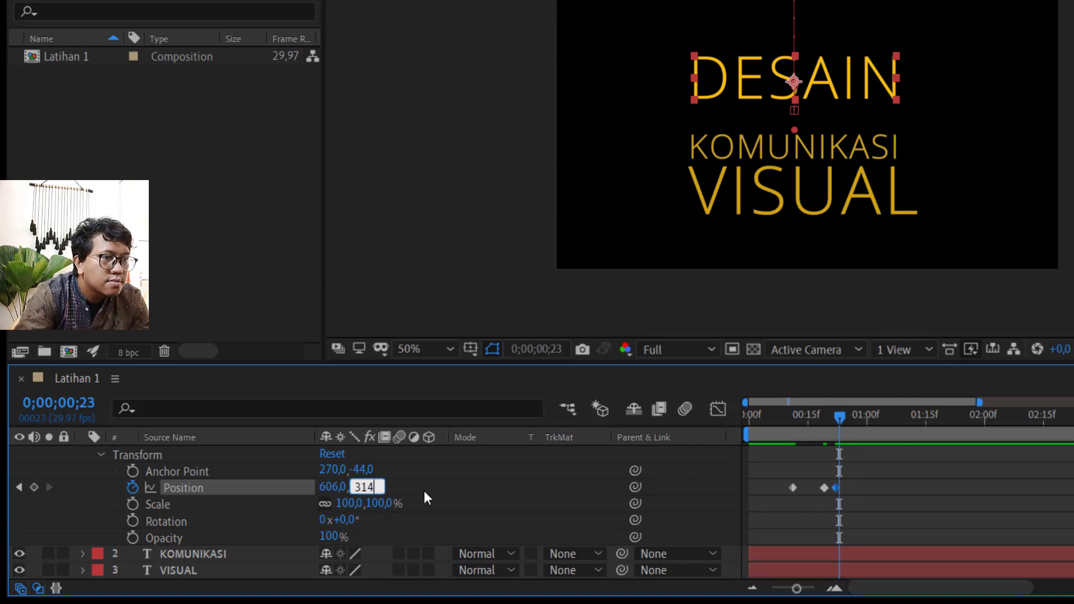
key(Return)
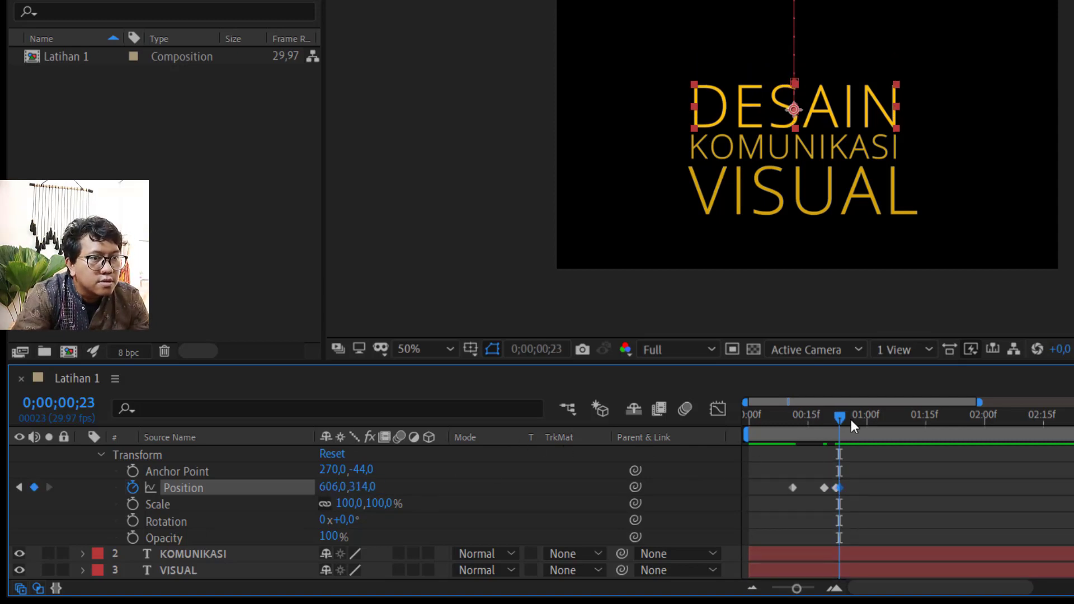
- Preview the DESAIN bounce and shift its last Position keyframe slightly later, to about 0;00;00;24
drag(838, 416, 785, 420)
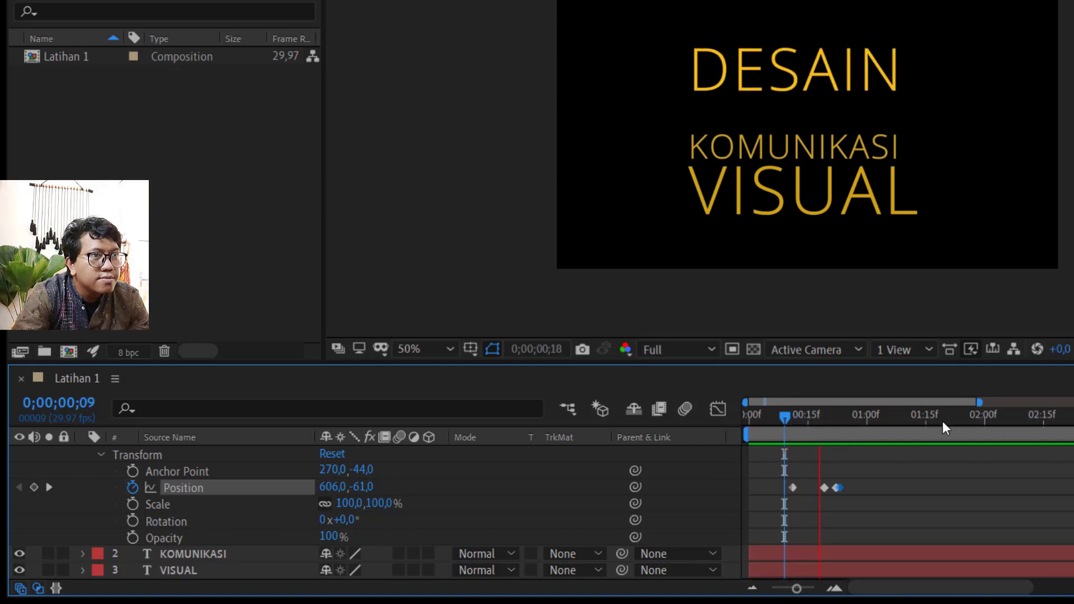
click(914, 417)
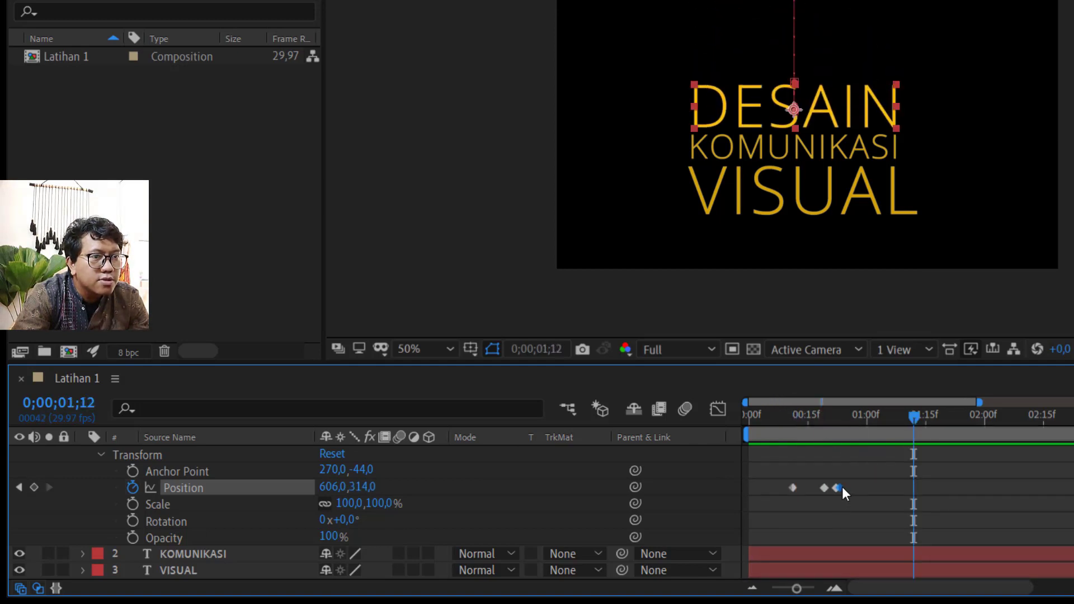
click(789, 417)
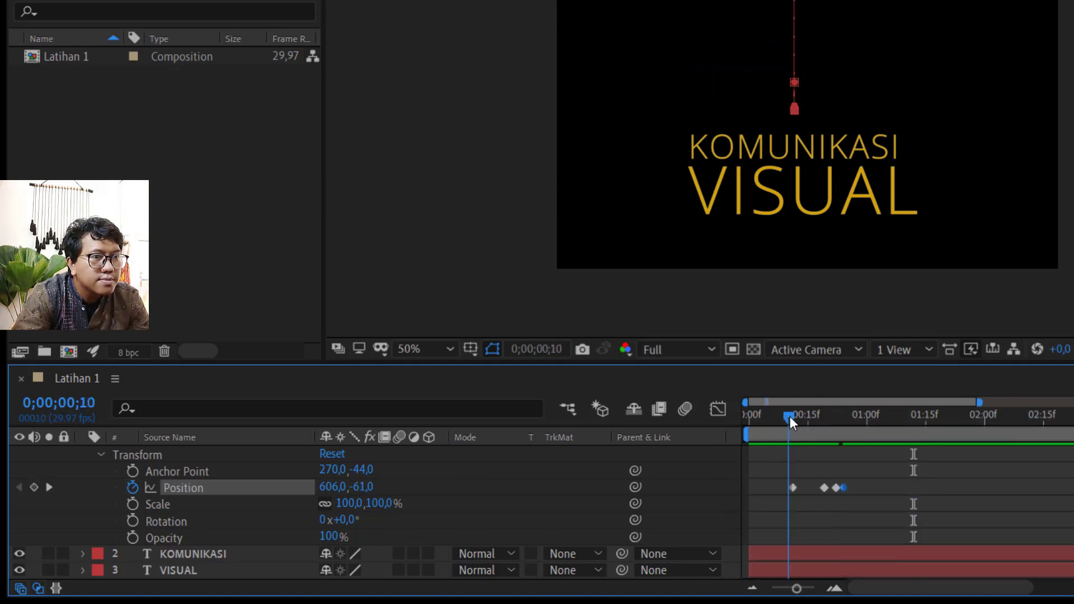
drag(790, 416, 769, 447)
key(space)
key(space)
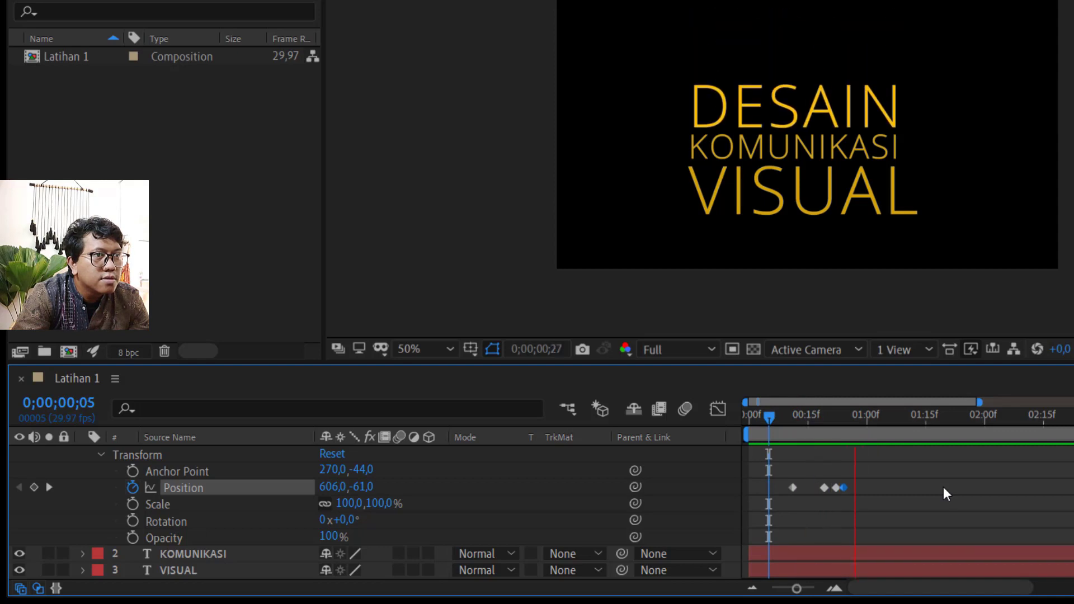
key(space)
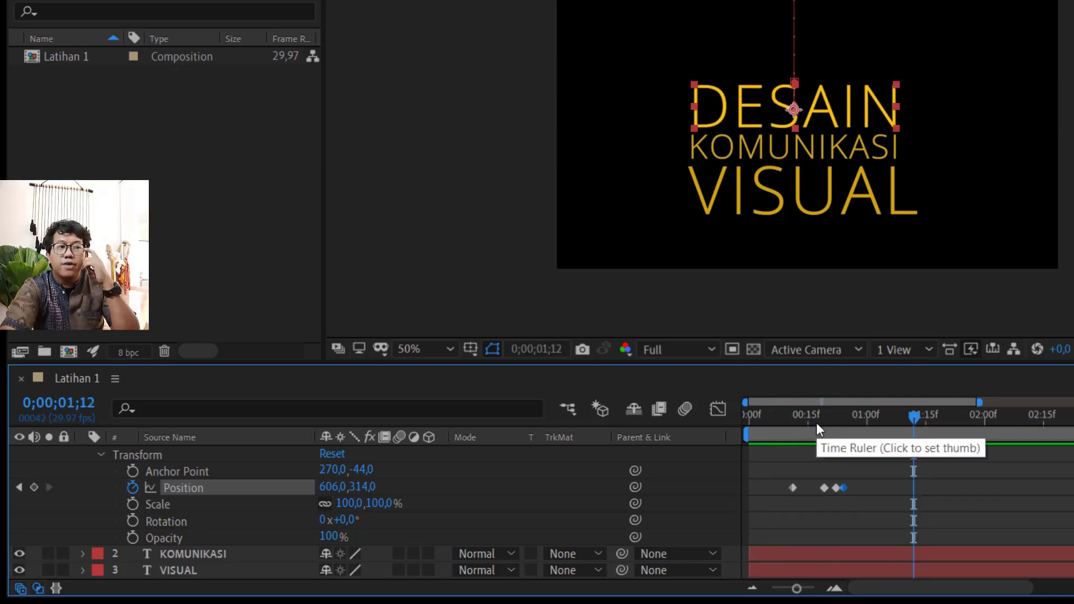
- Collapse the DESAIN layer's Transform properties and select the KOMUNIKASI layer with the current time at 0;00;00;27
click(102, 455)
click(281, 504)
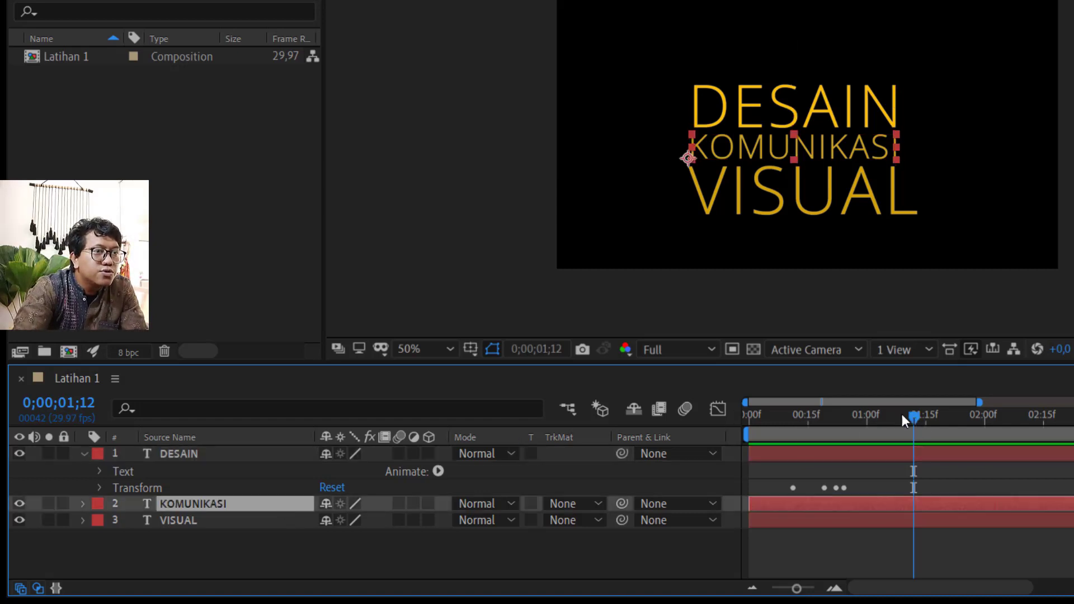
drag(902, 414, 821, 436)
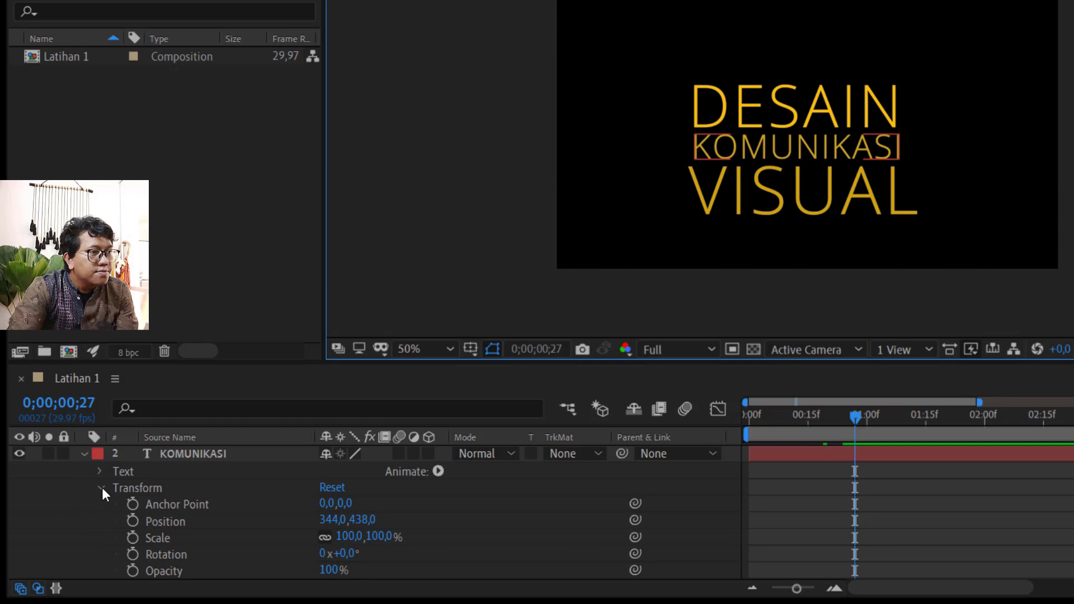
- Move the KOMUNIKASI layer's anchor point to the centre of its text, with the current time at 0;00;00;24
click(102, 488)
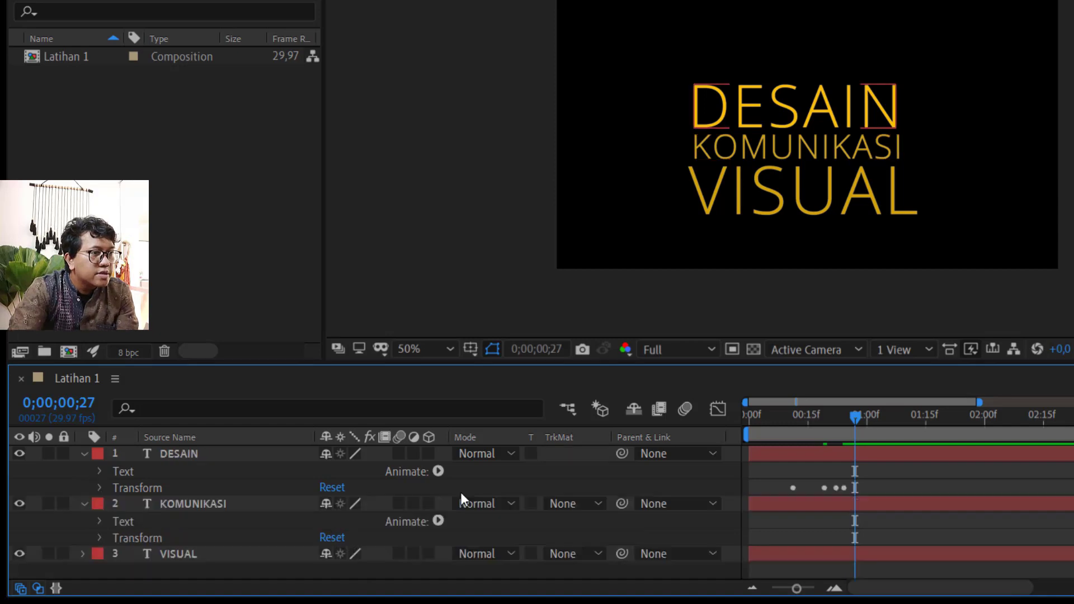
click(815, 501)
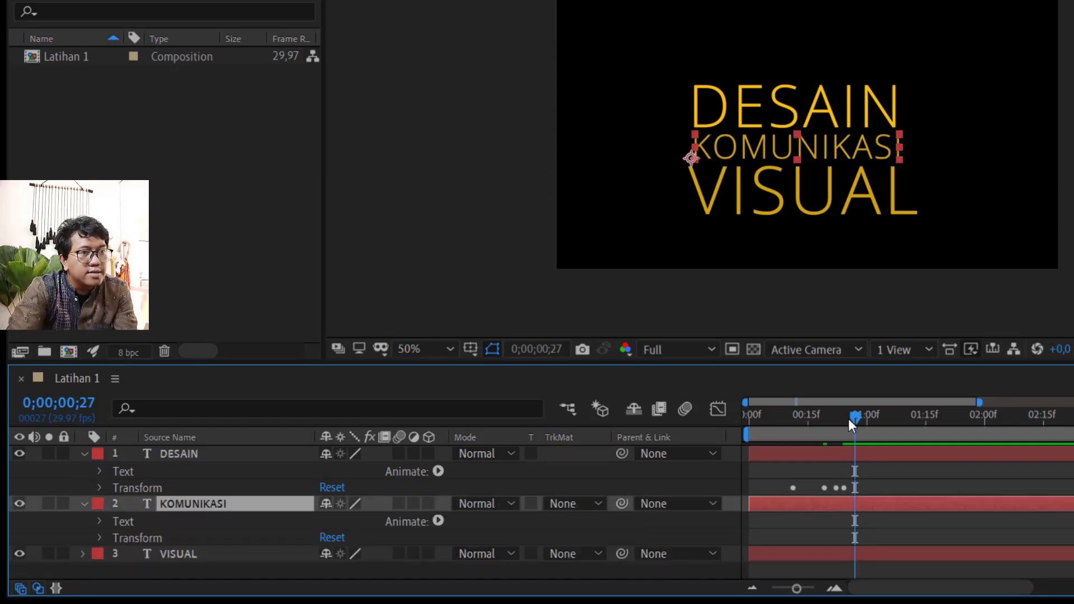
mouse_move(848, 414)
mouse_down()
mouse_move(811, 418)
mouse_move(858, 420)
mouse_move(841, 428)
mouse_up()
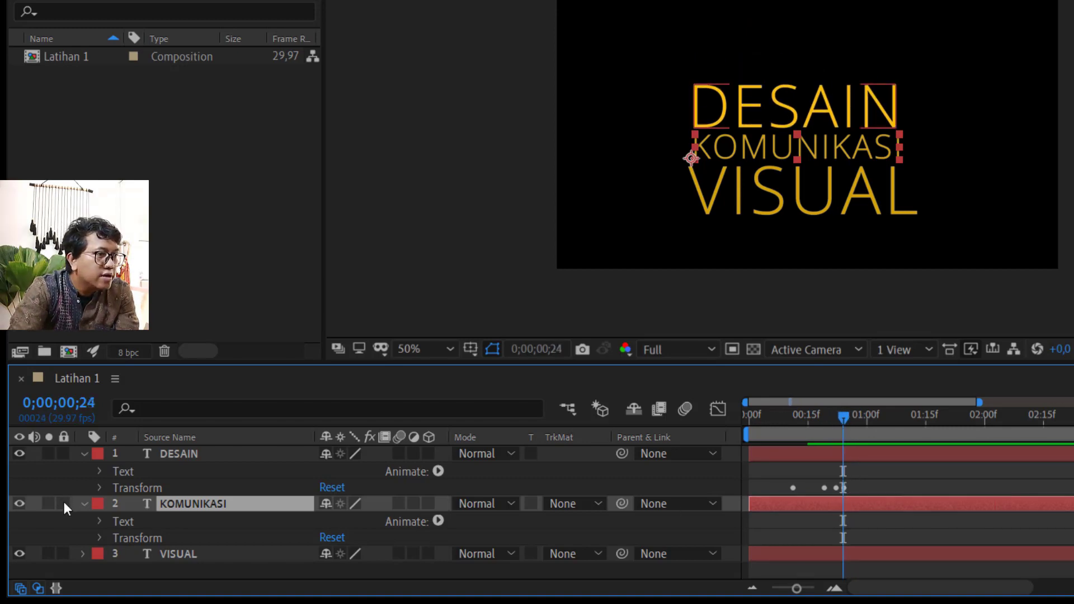
click(99, 538)
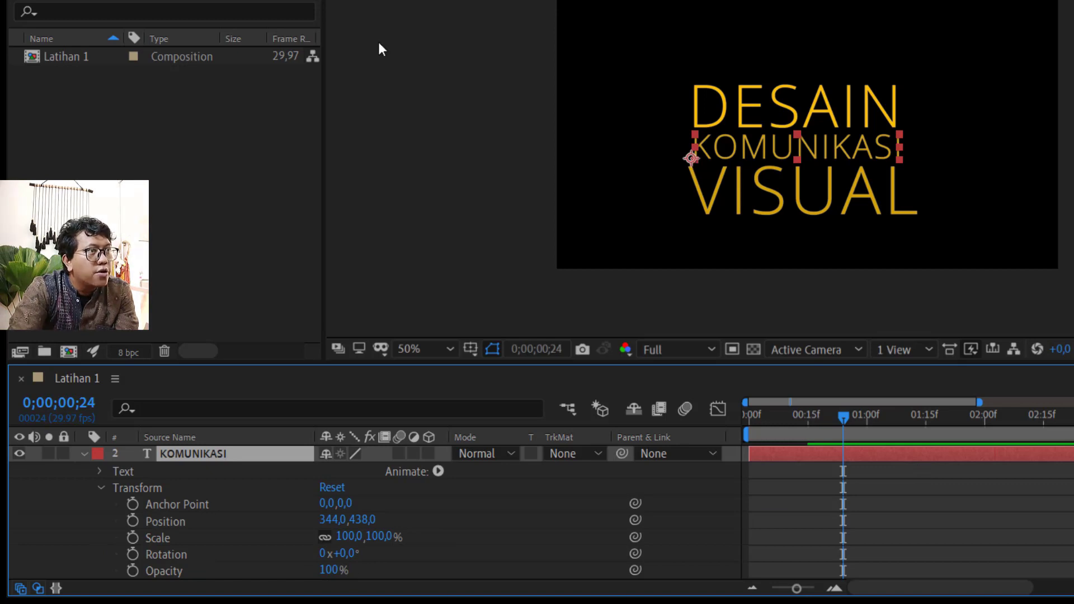
drag(691, 158, 797, 146)
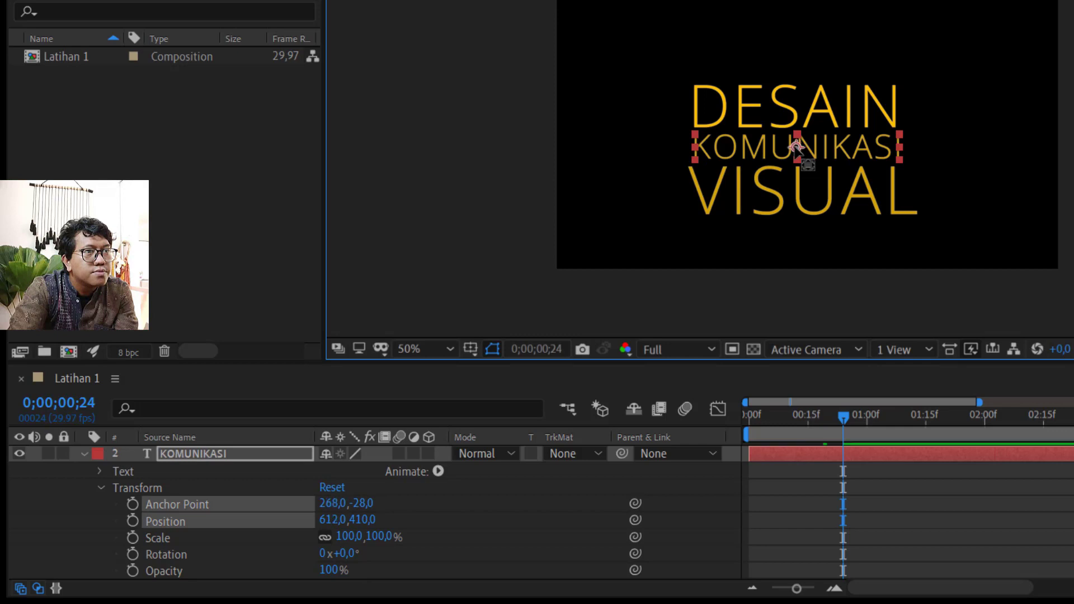
click(474, 515)
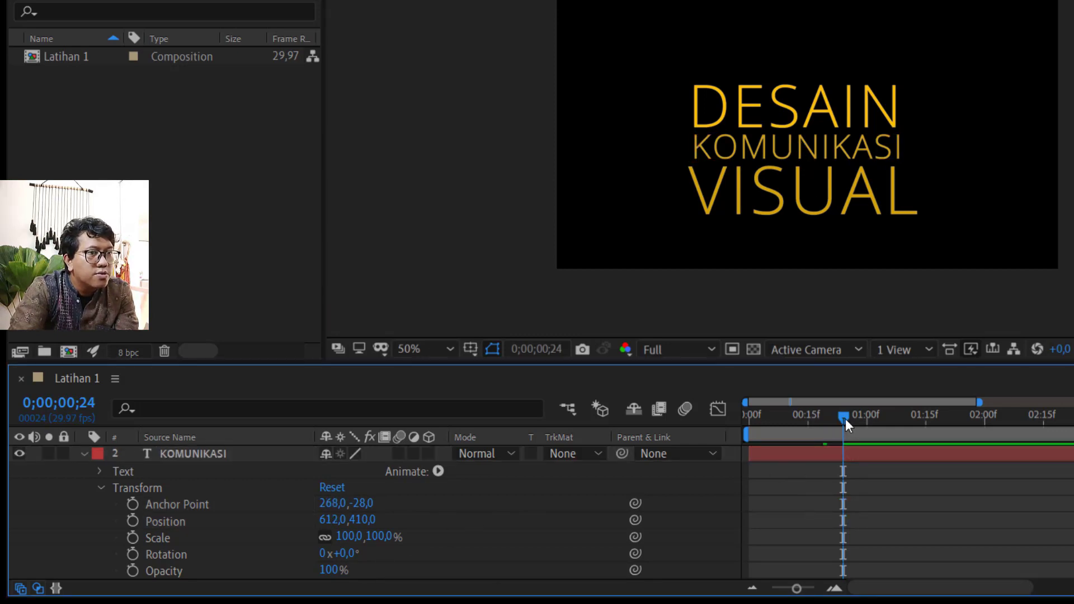
- Start Position keyframing on KOMUNIKASI at 0;00;00;21 with its horizontal Position at -274, outside the frame's left edge
drag(844, 416, 832, 418)
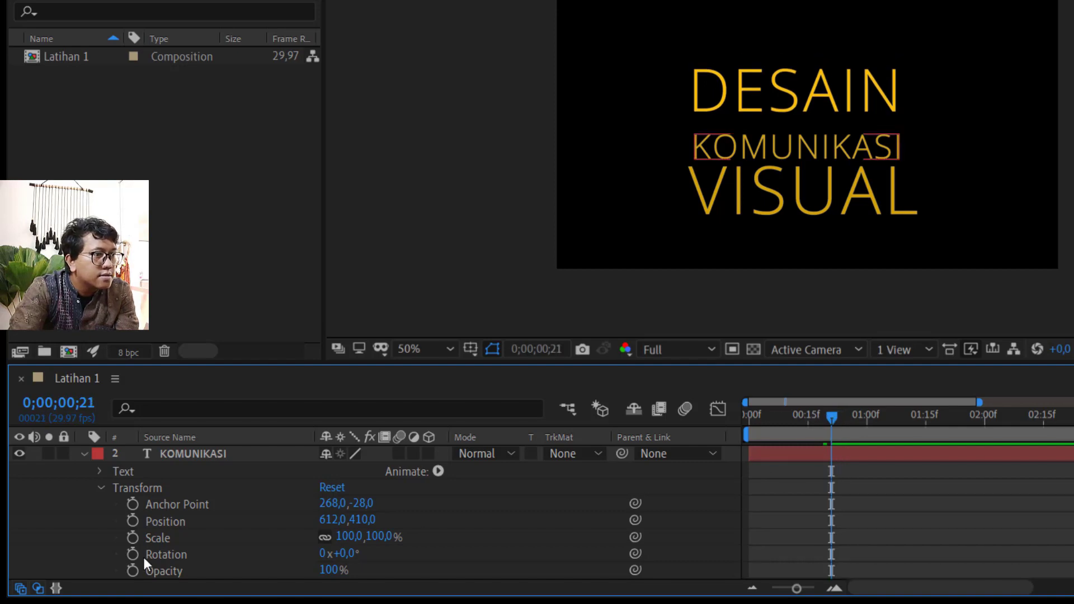
click(131, 521)
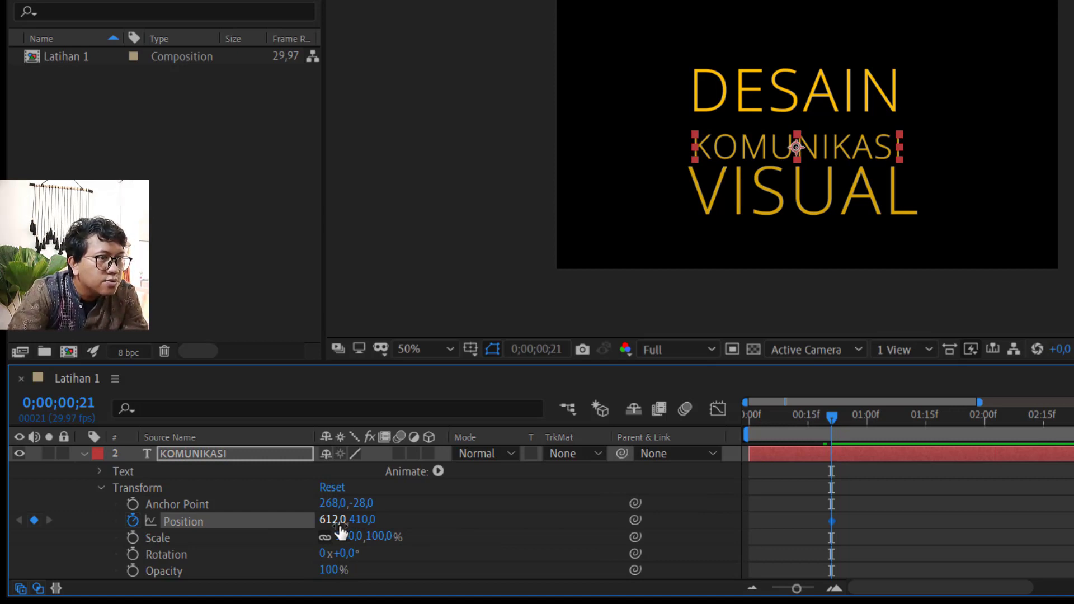
drag(340, 530, 94, 525)
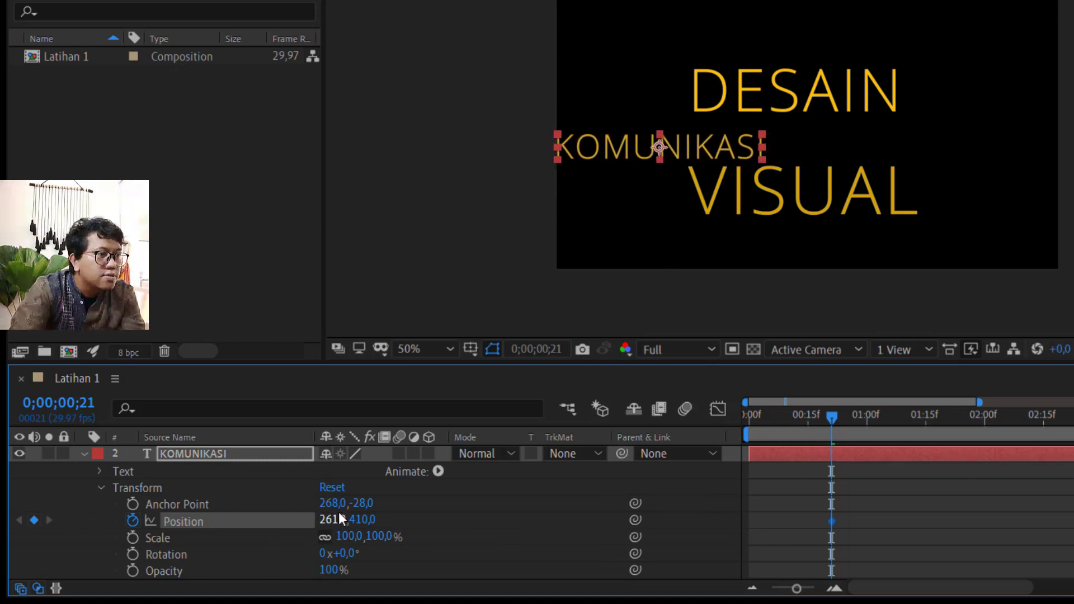
drag(340, 519, 3, 524)
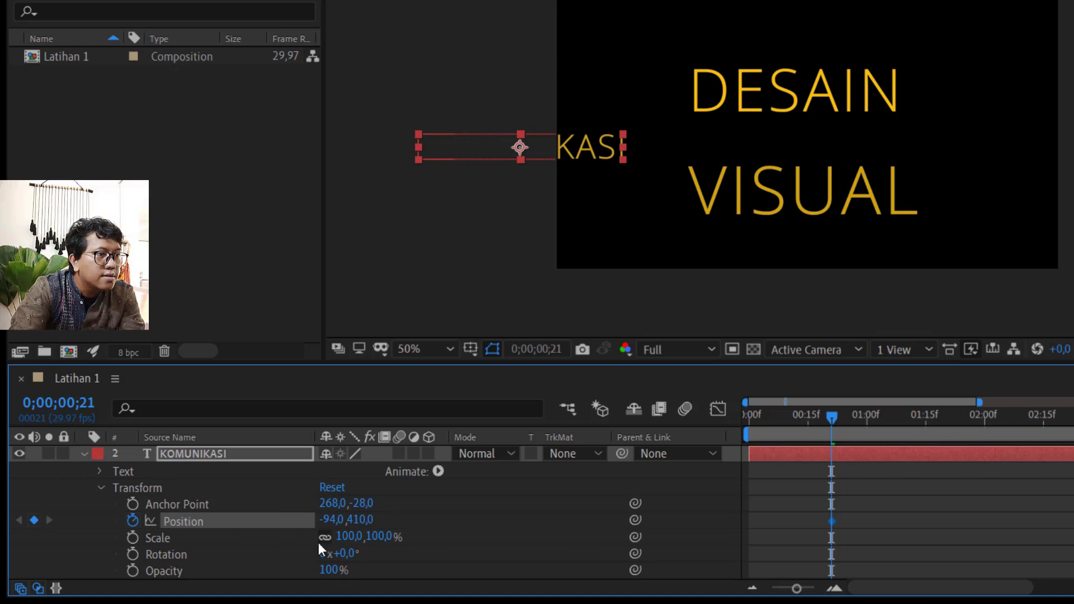
drag(326, 520, 151, 522)
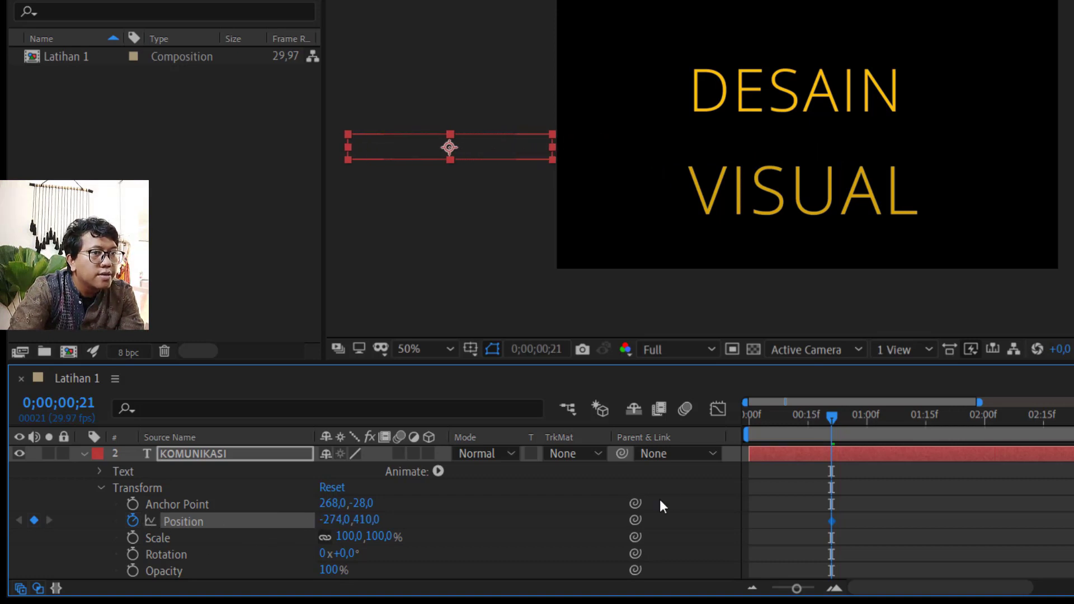
- Keyframe the horizontal Position of KOMUNIKASI at 612 on 0;00;00;24 to bring the word back into the title
drag(830, 416, 847, 417)
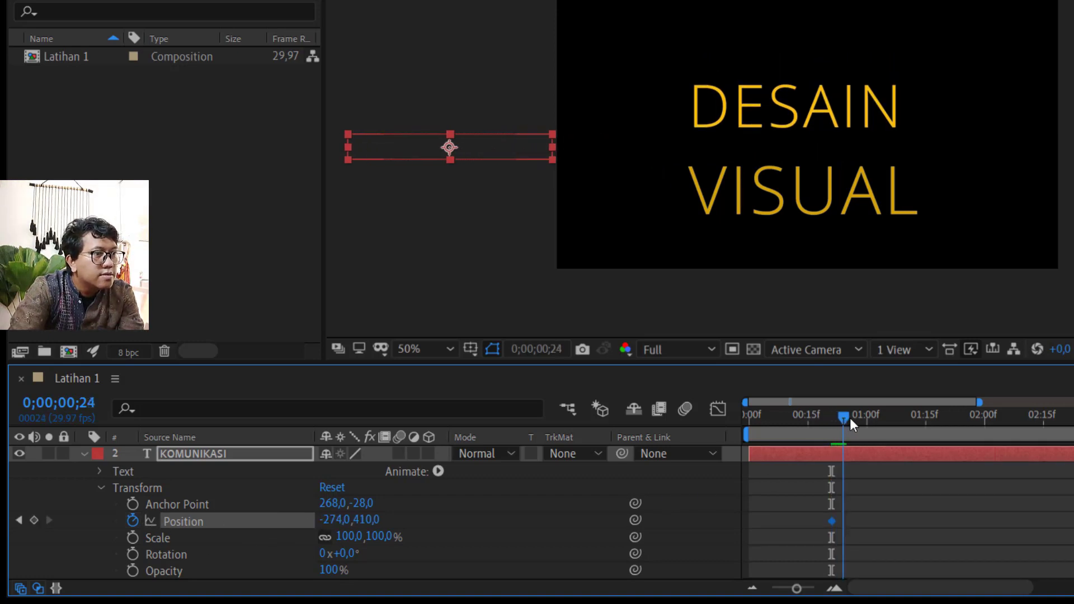
click(330, 519)
text(612)
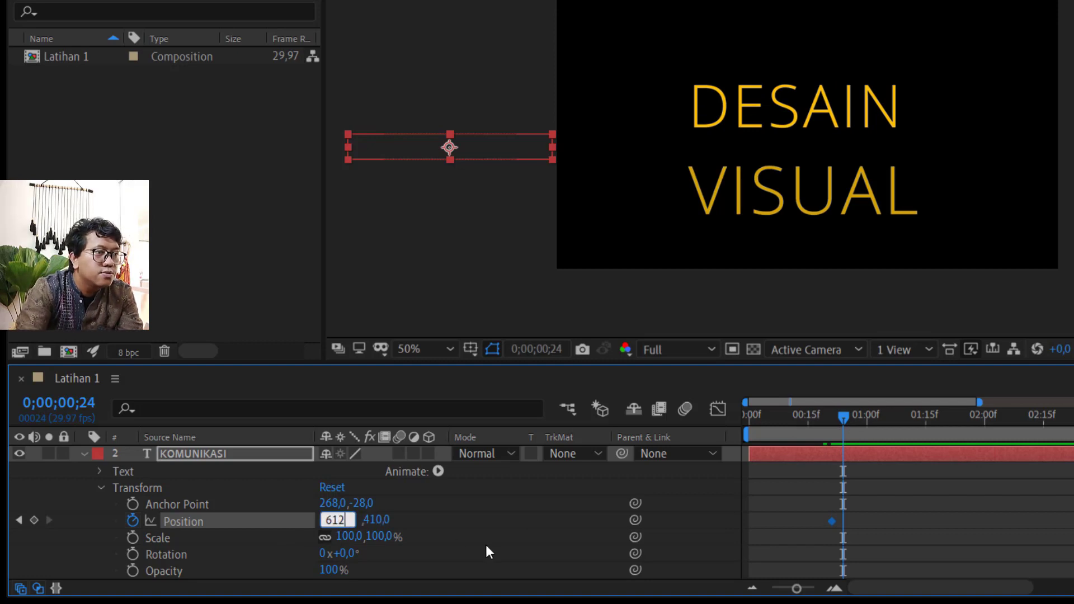
key(Return)
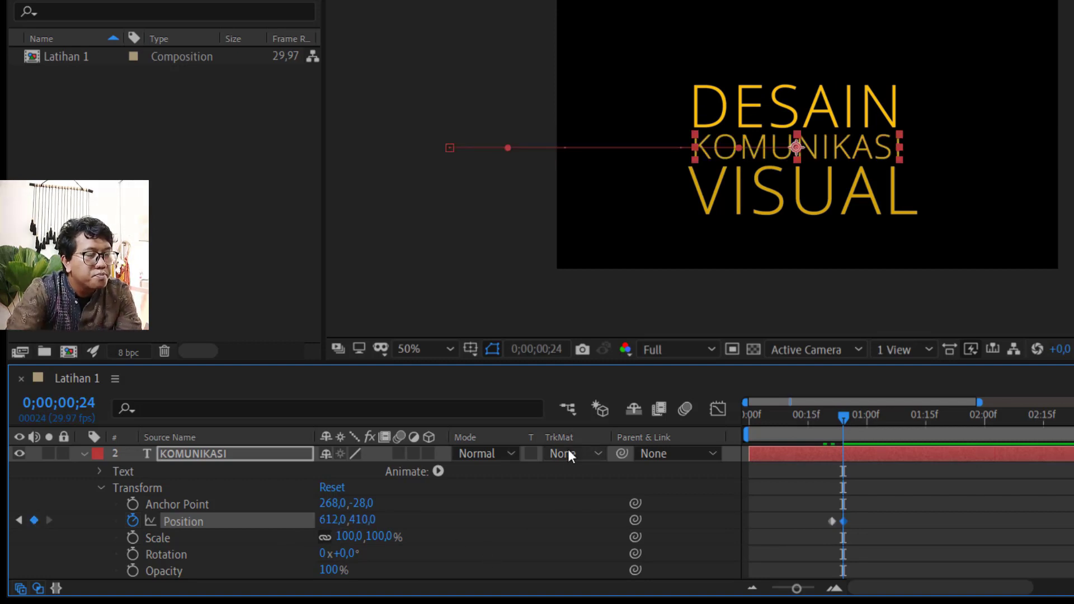
click(330, 520)
text(120)
key(Return)
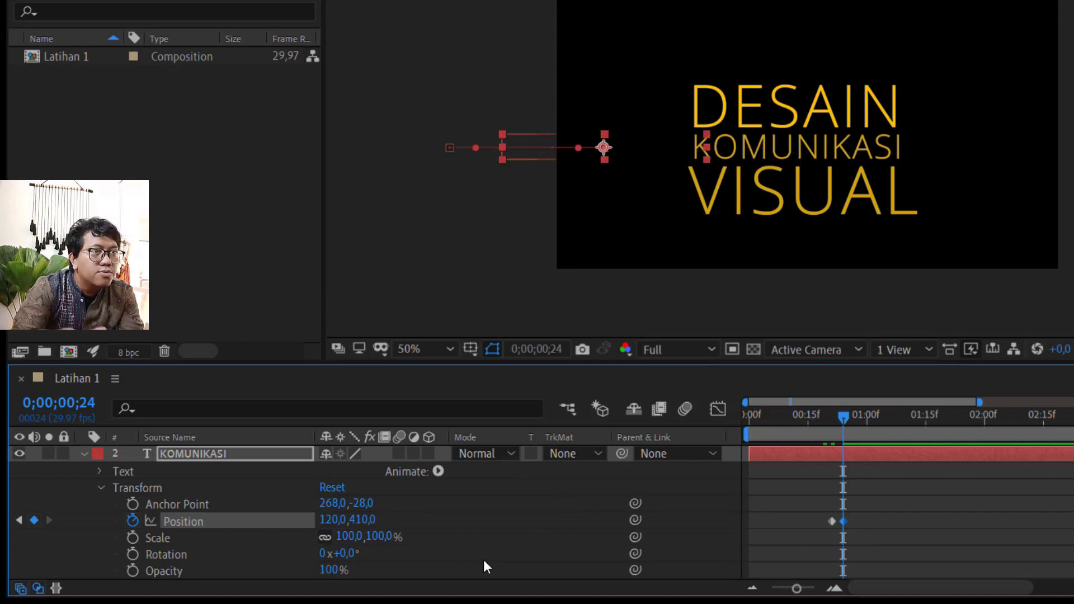
key(ctrl+z)
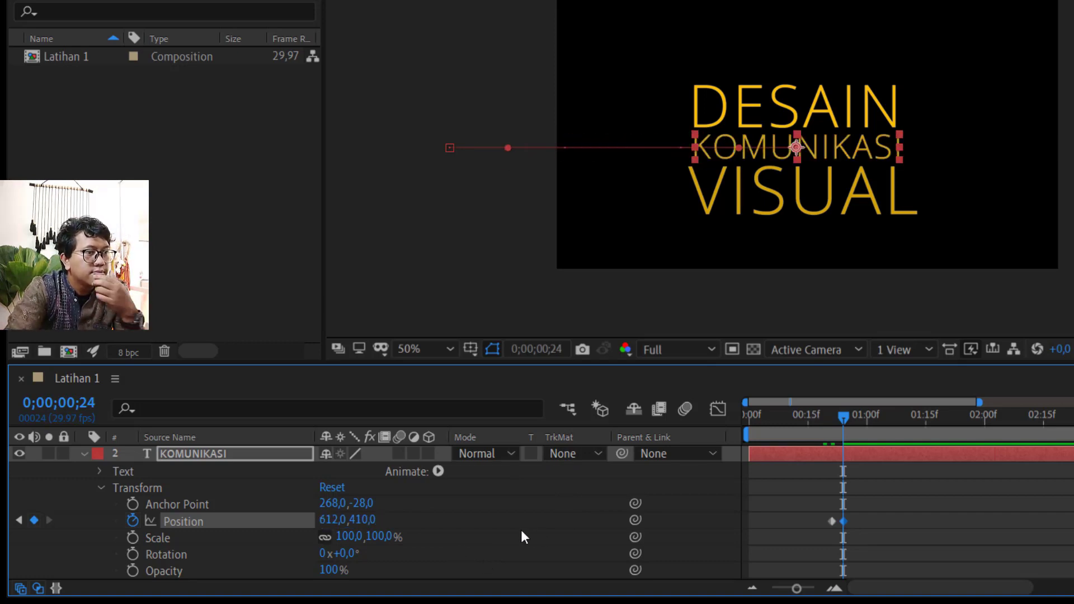
- Give KOMUNIKASI an overshoot by keyframing its horizontal Position at 663 on 0;00;00;24 and at 612 on 0;00;00;25
drag(335, 520, 1032, 498)
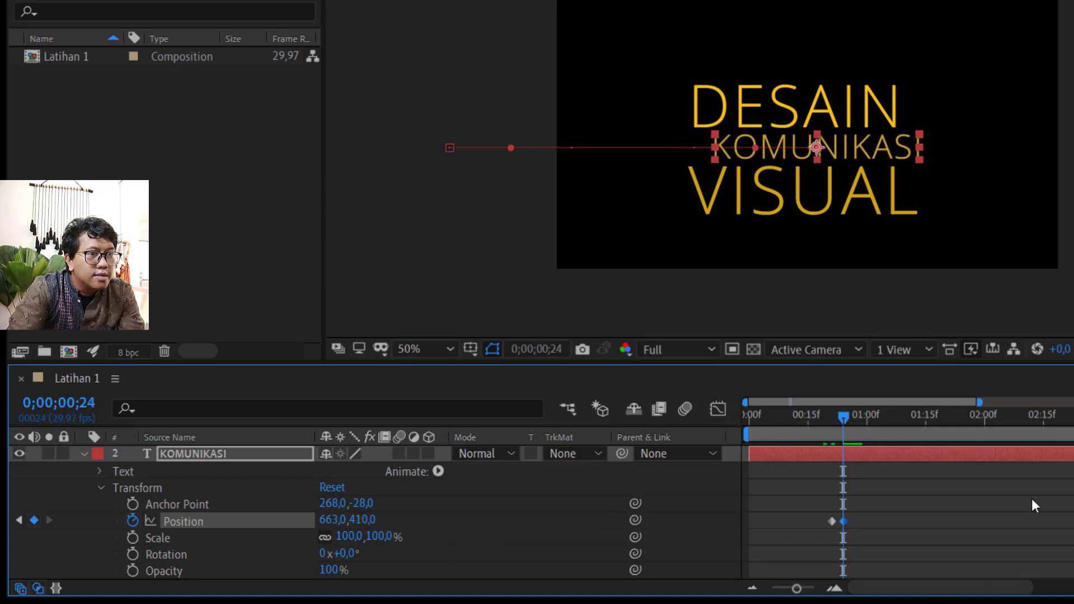
drag(844, 415, 850, 418)
key(Page_Up)
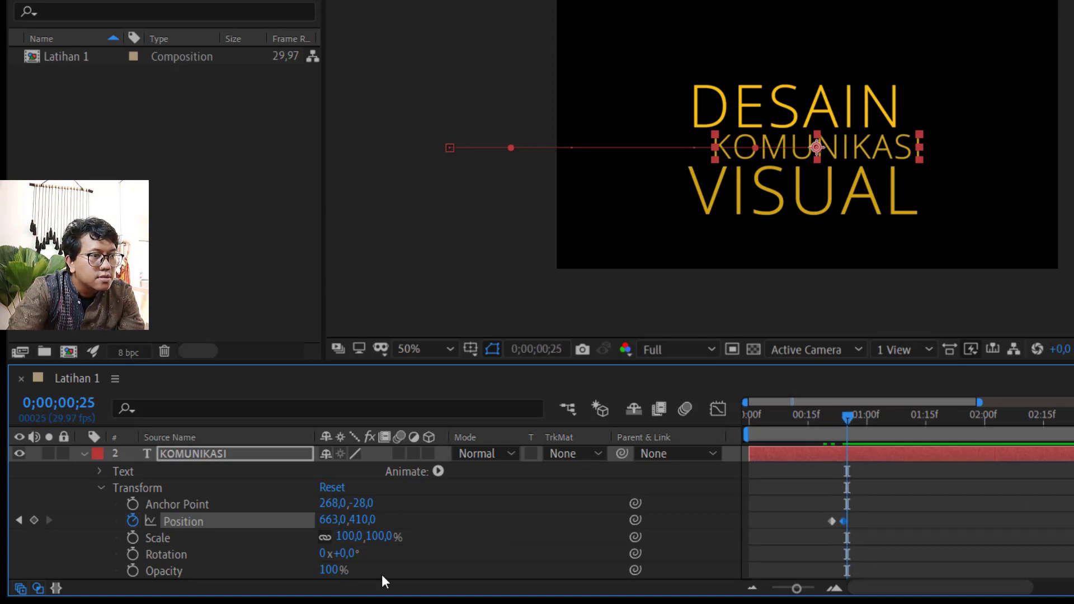
click(339, 520)
text(6)
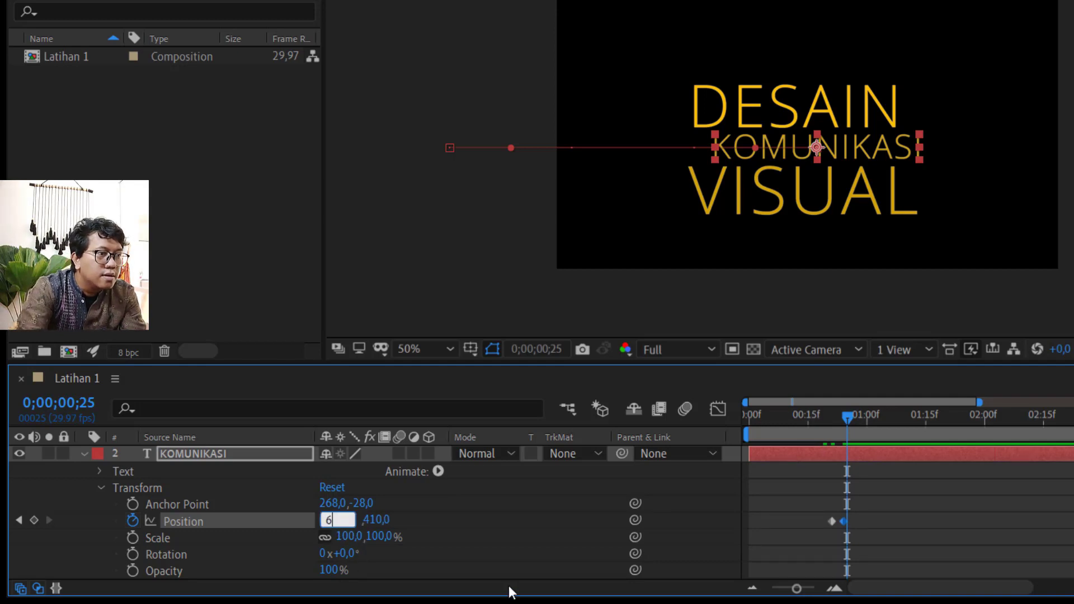
text(12)
key(Return)
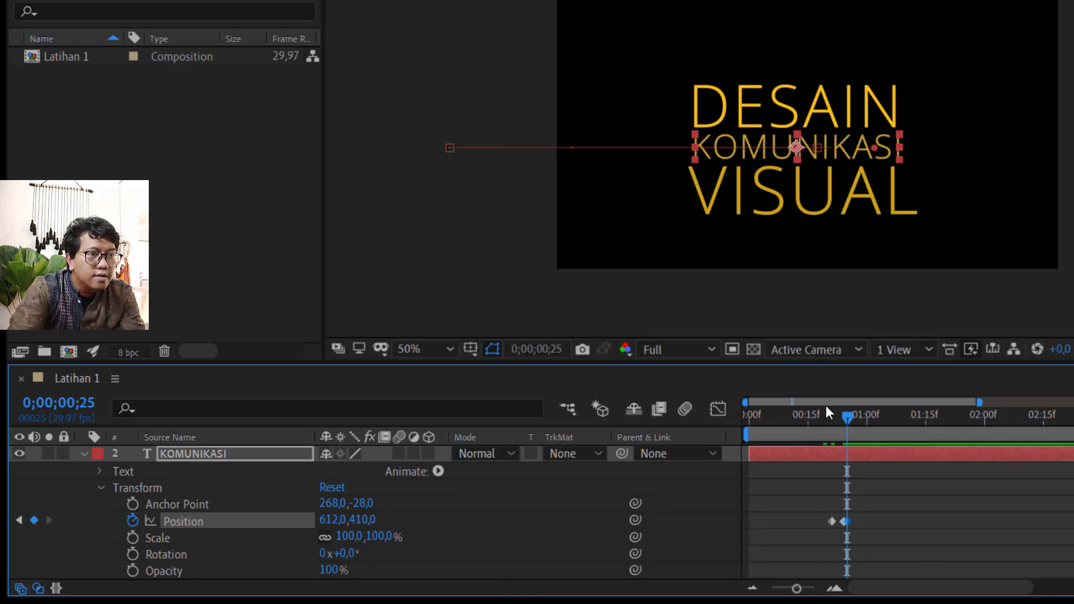
- Preview the KOMUNIKASI slide-in, shift its last two Position keyframes to about 0;00;00;26 and 0;00;00;28, and replay it
drag(850, 419, 817, 423)
key(space)
key(space)
key(space)
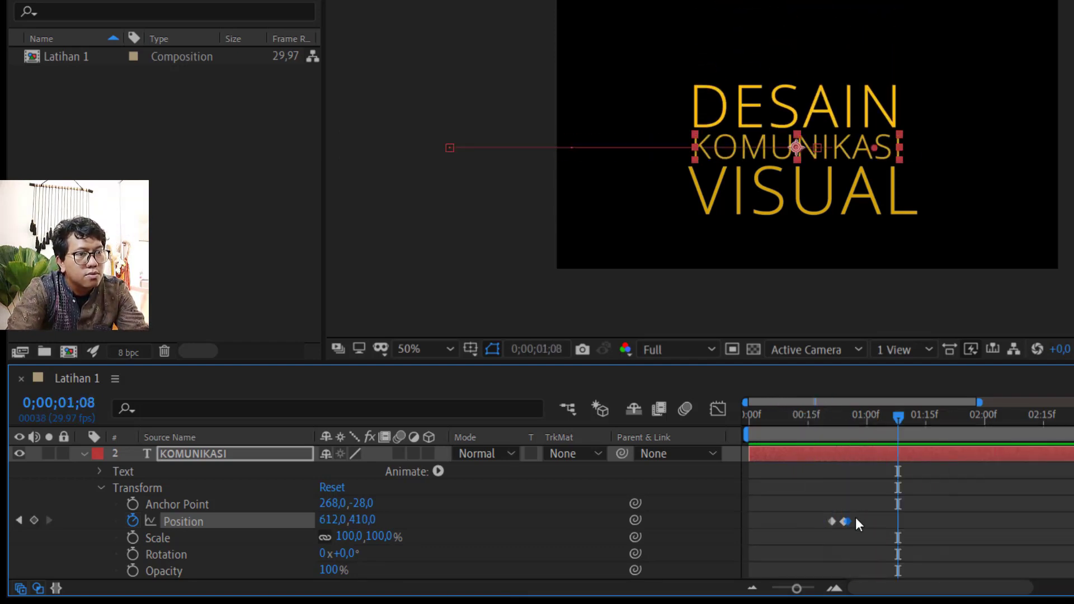
click(845, 521)
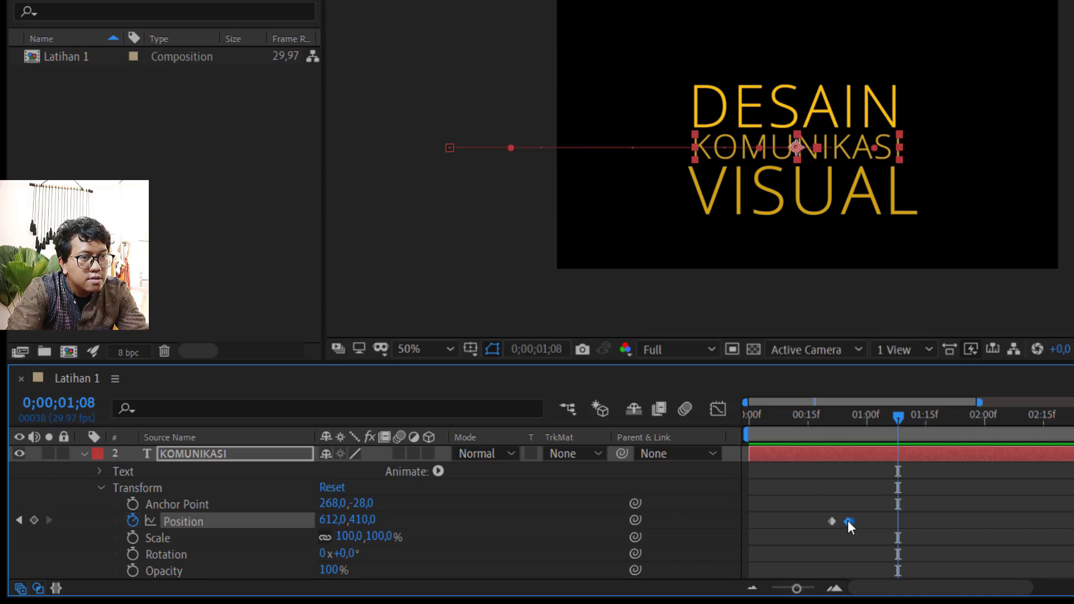
drag(846, 521, 853, 521)
click(865, 519)
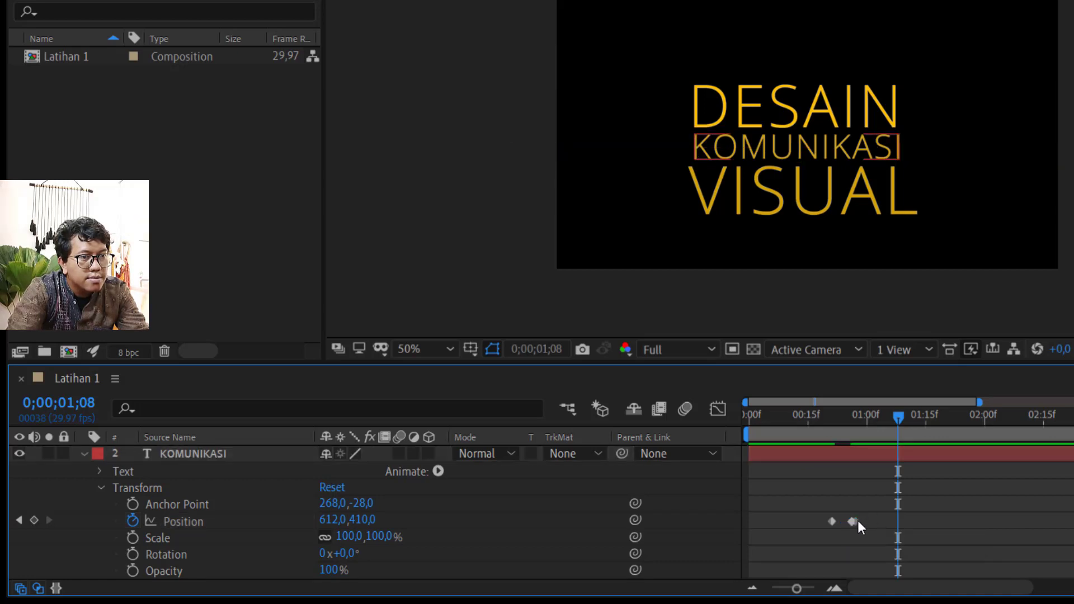
click(858, 521)
drag(849, 437, 805, 417)
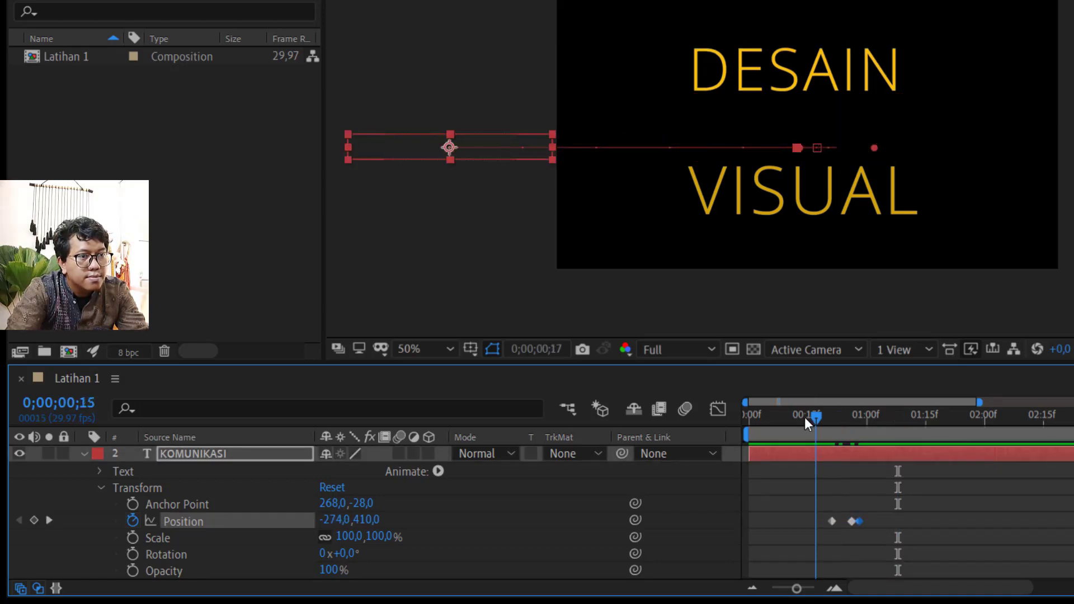
key(space)
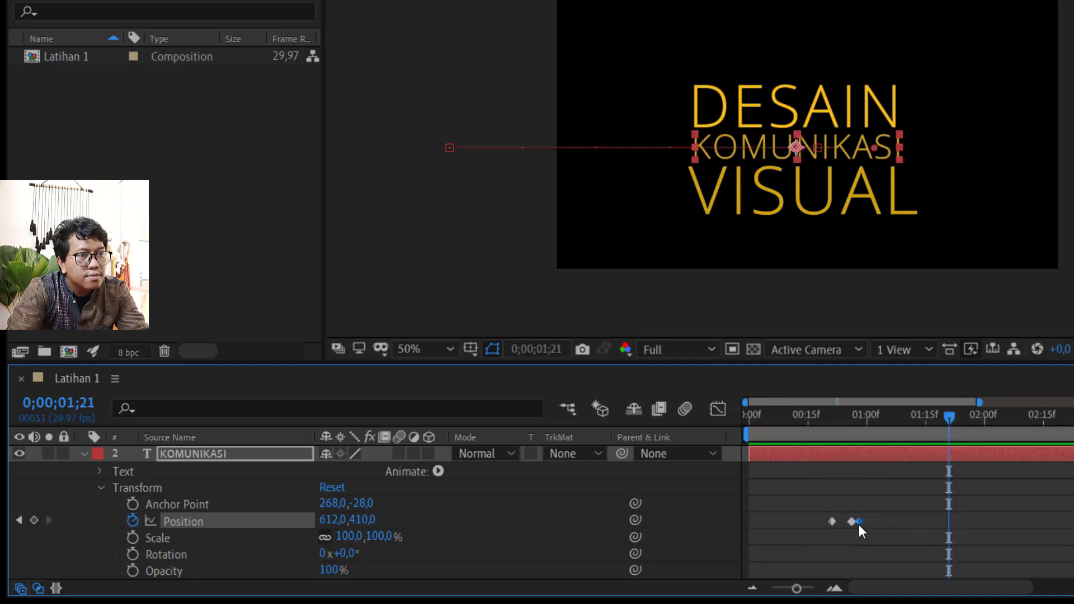
- Slow the KOMUNIKASI slide-in by shifting its last two Position keyframes to about 0;00;01;00 and 0;00;01;02, replaying the motion after each shift
mouse_move(858, 524)
mouse_down()
mouse_move(869, 522)
mouse_move(857, 521)
mouse_up()
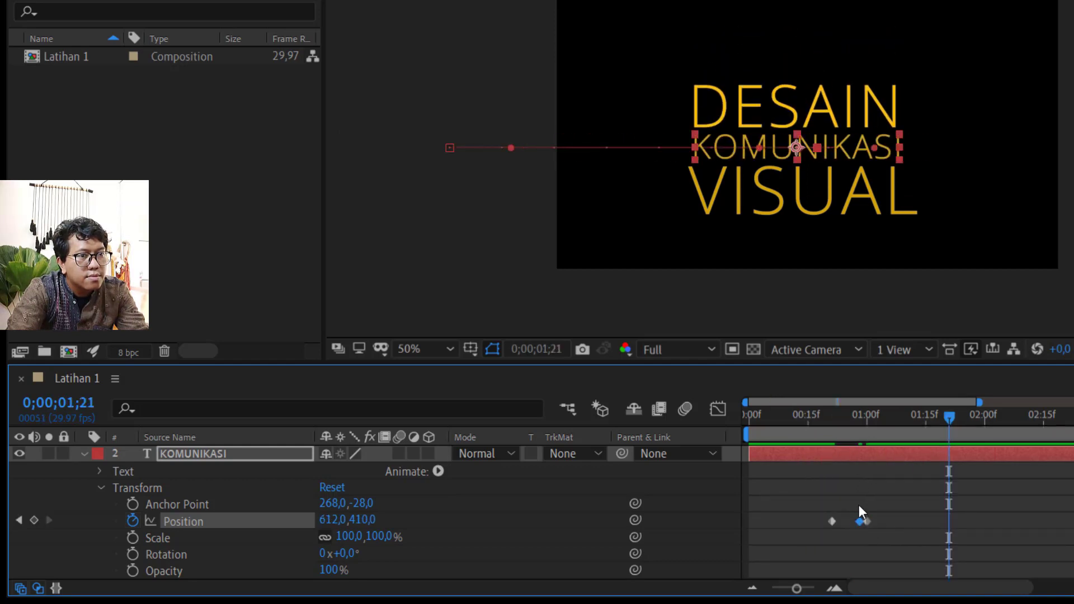
click(806, 418)
key(space)
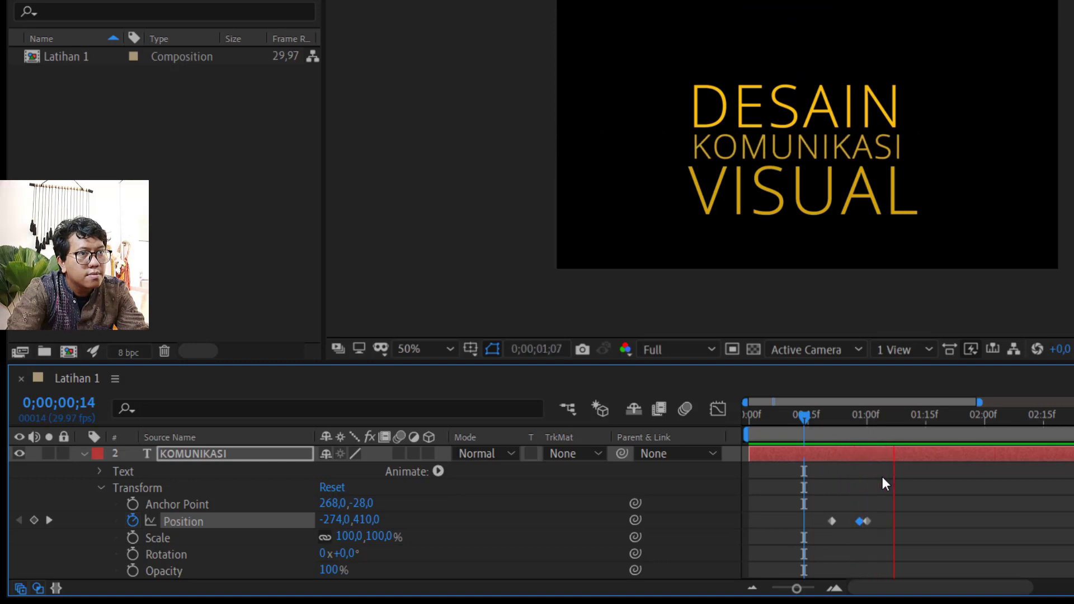
drag(872, 523, 870, 520)
click(805, 420)
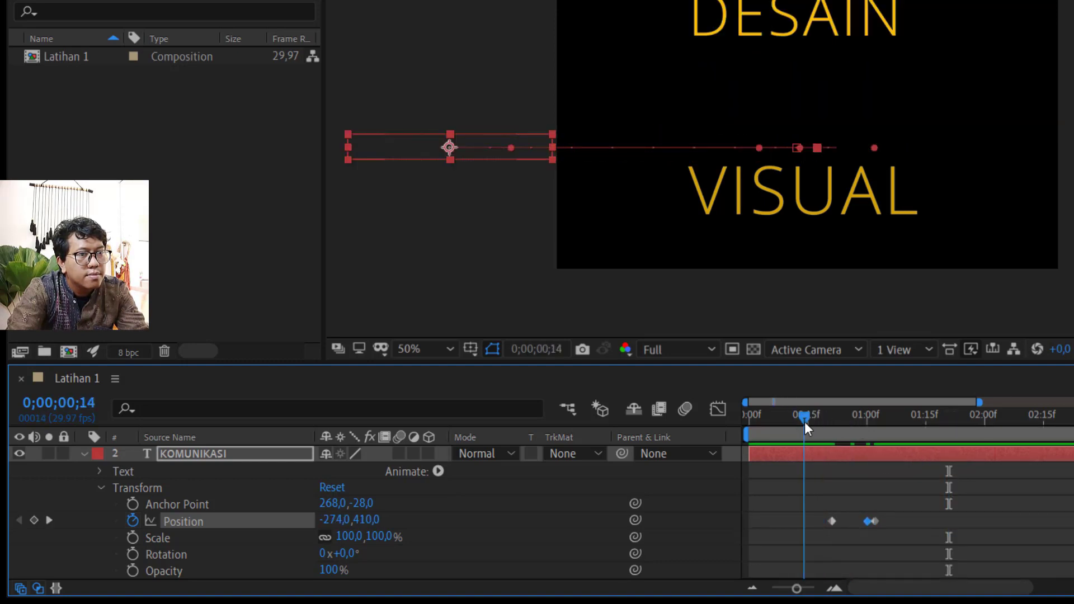
key(space)
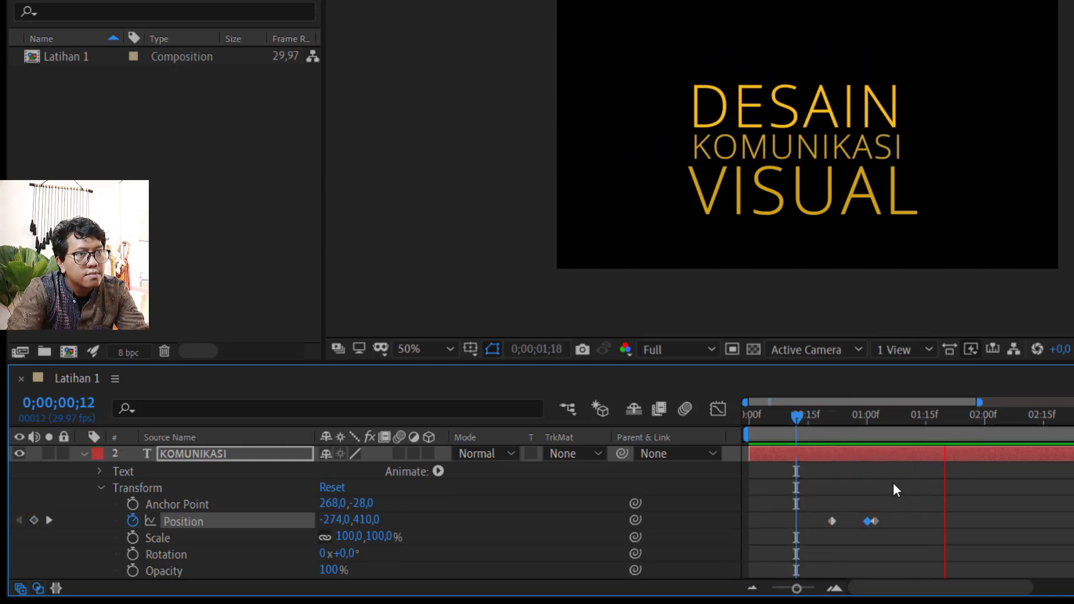
click(818, 421)
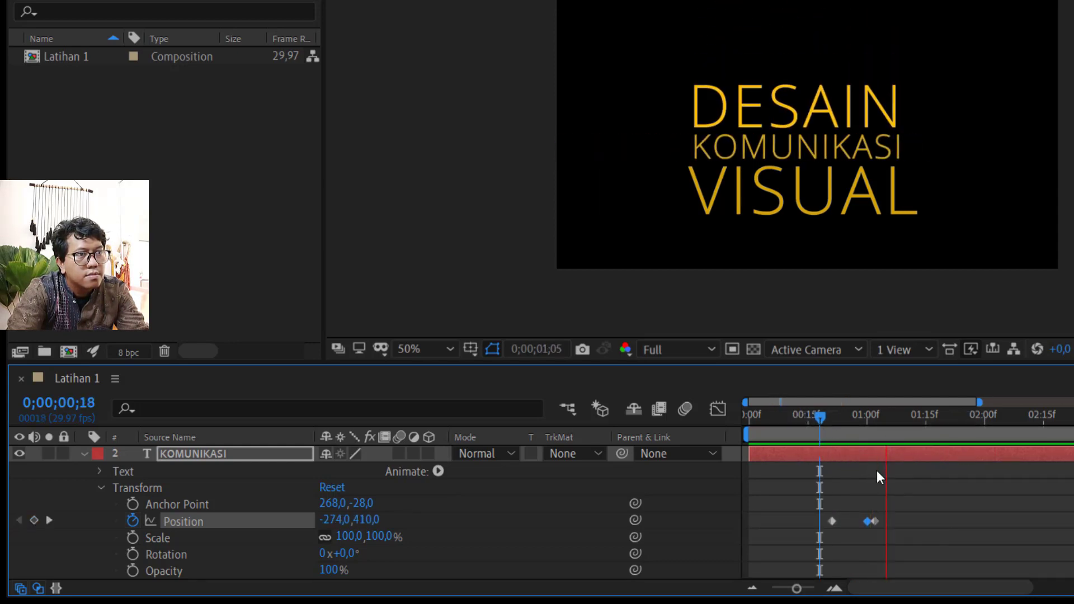
- Shift the final KOMUNIKASI Position keyframe to about 0;00;01;04 while checking the playback, and collapse the layer
drag(875, 521, 878, 522)
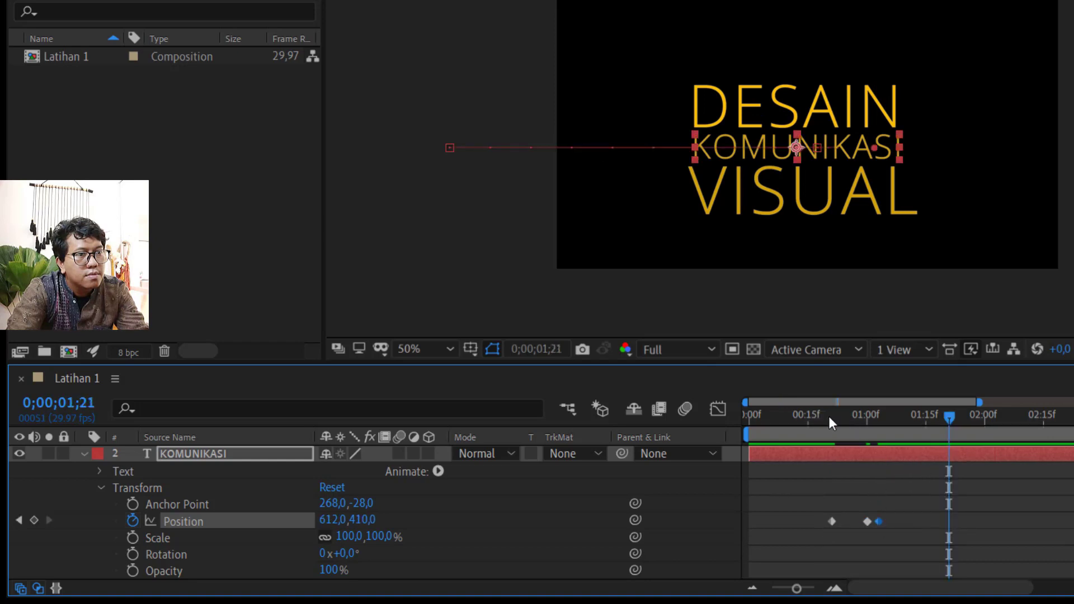
click(812, 417)
key(space)
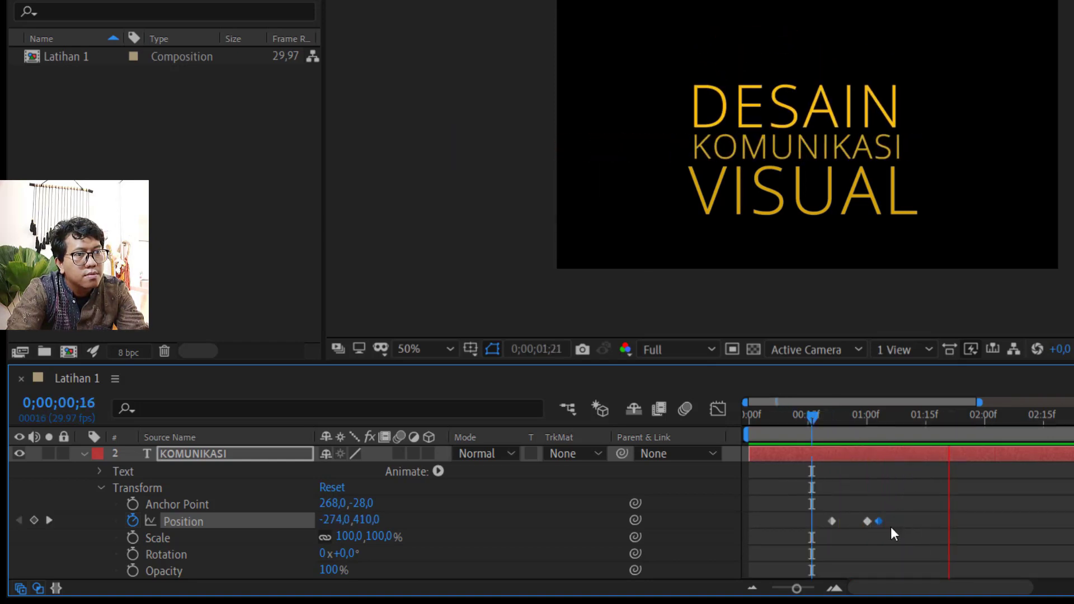
key(space)
click(815, 419)
key(space)
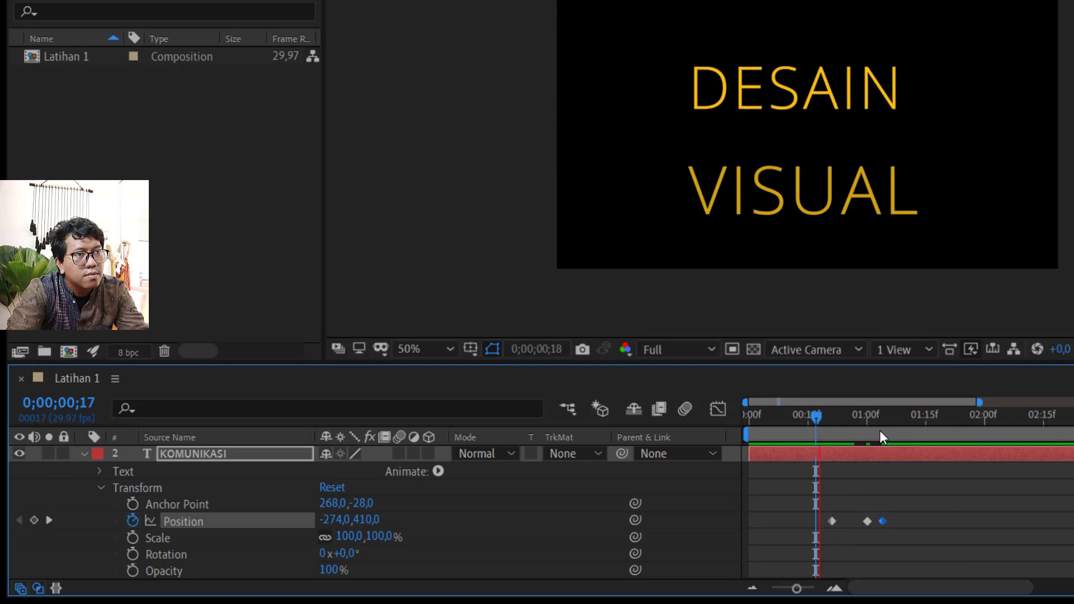
key(space)
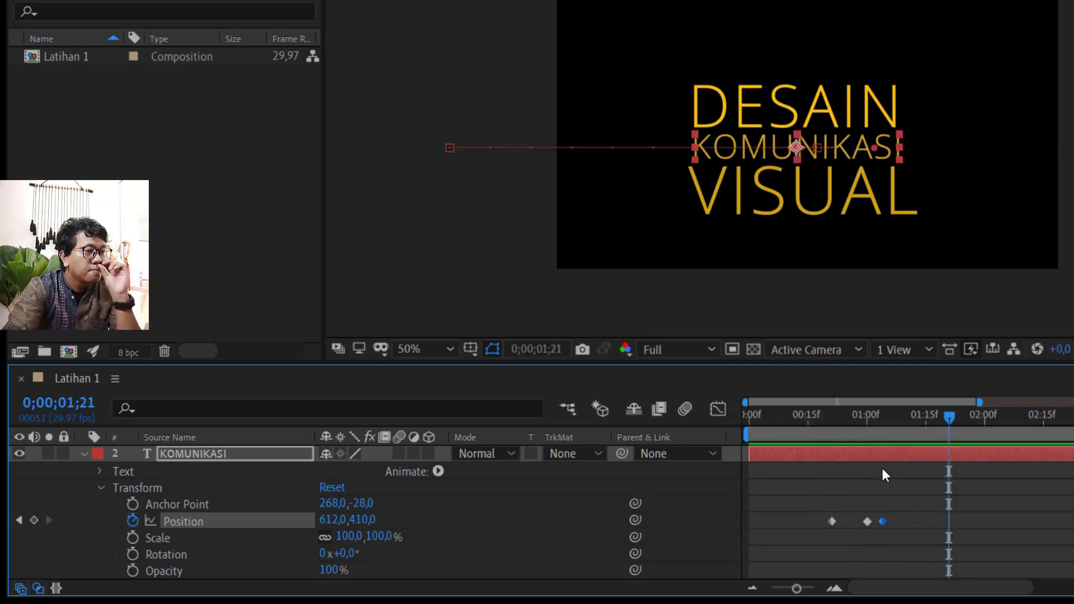
click(85, 454)
click(278, 541)
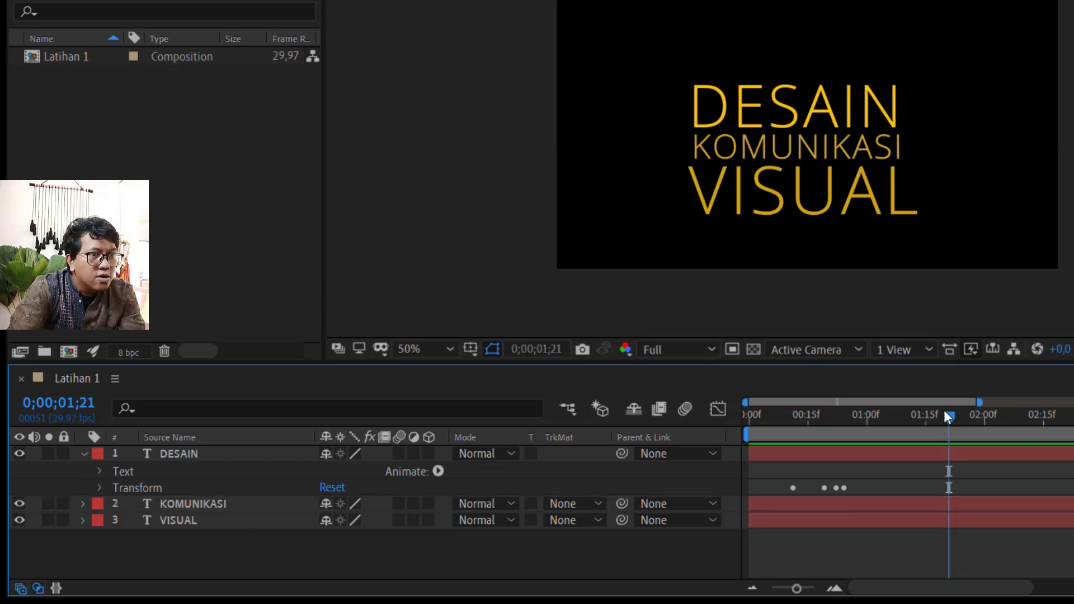
- Replay the DESAIN and KOMUNIKASI animation from the first frame, and park the playhead at 0;00;01;08
drag(950, 418, 721, 463)
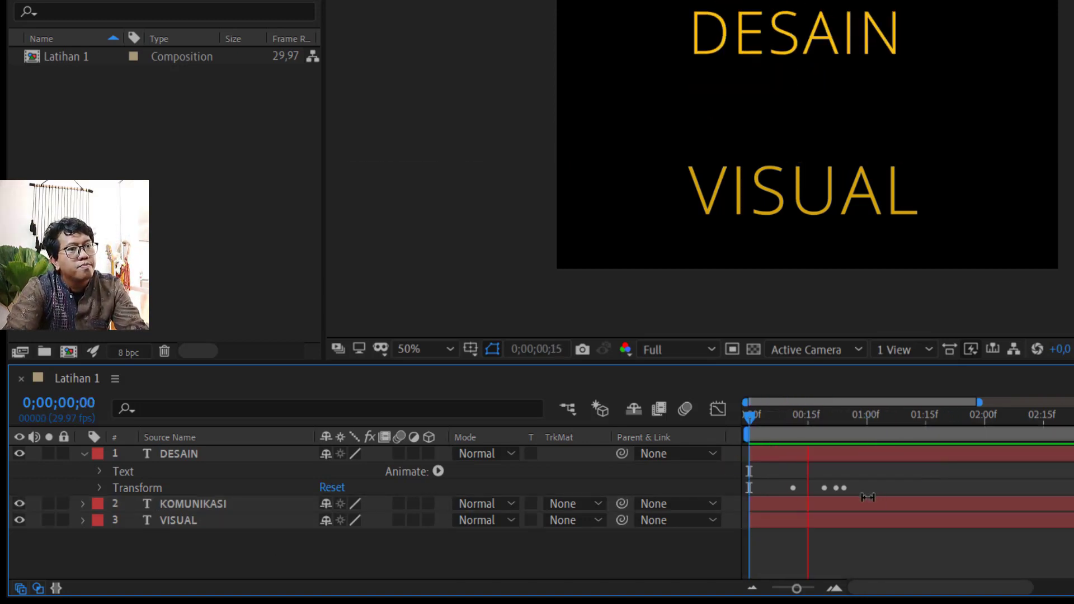
key(space)
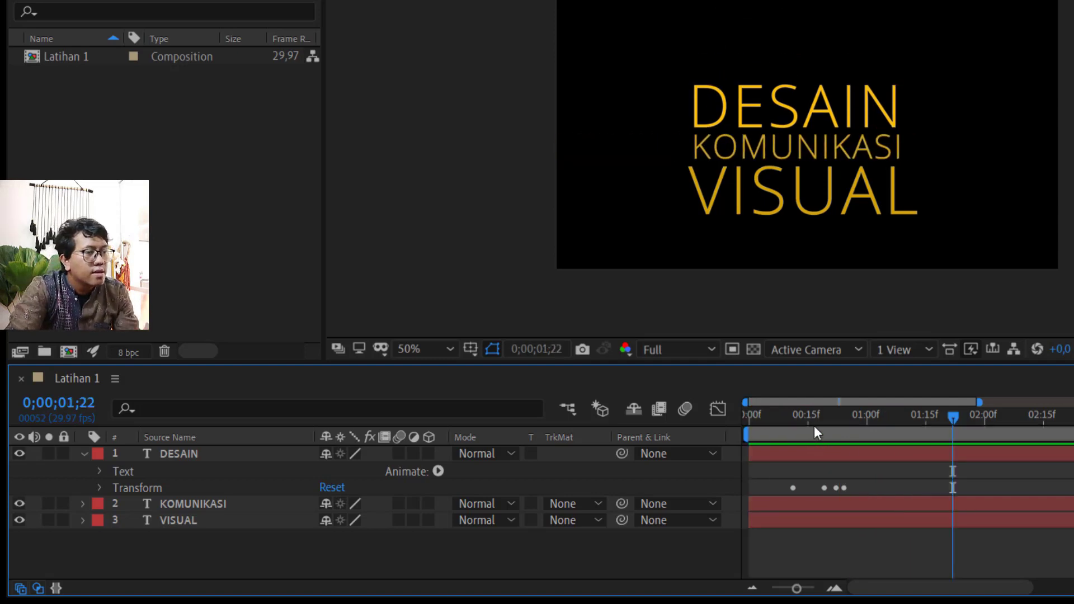
drag(858, 416, 898, 428)
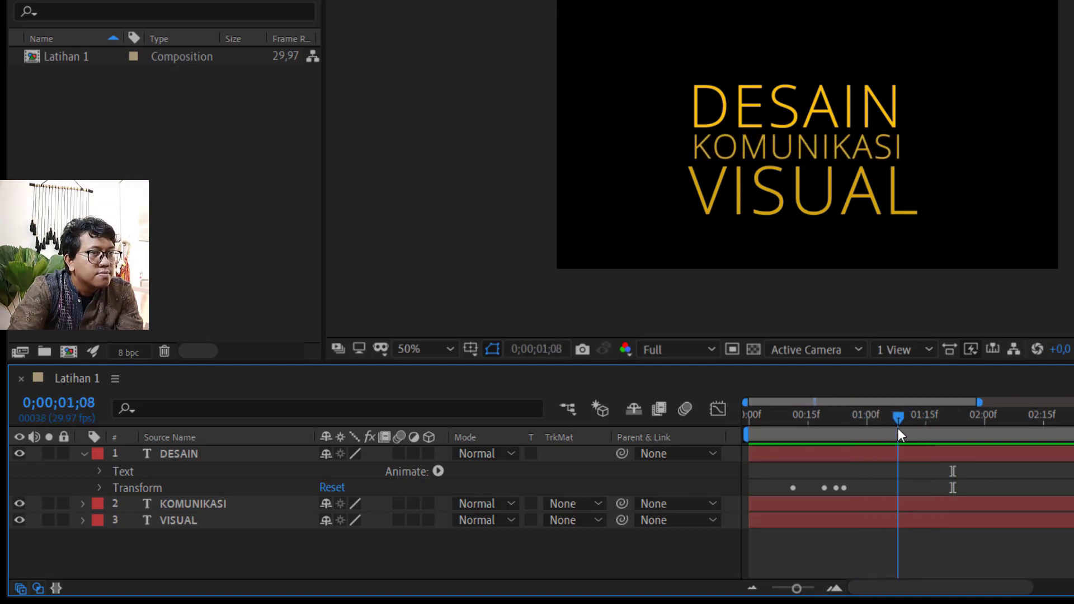
- Expand the VISUAL layer and reveal the KOMUNIKASI Position keyframes for reference
click(78, 520)
click(83, 520)
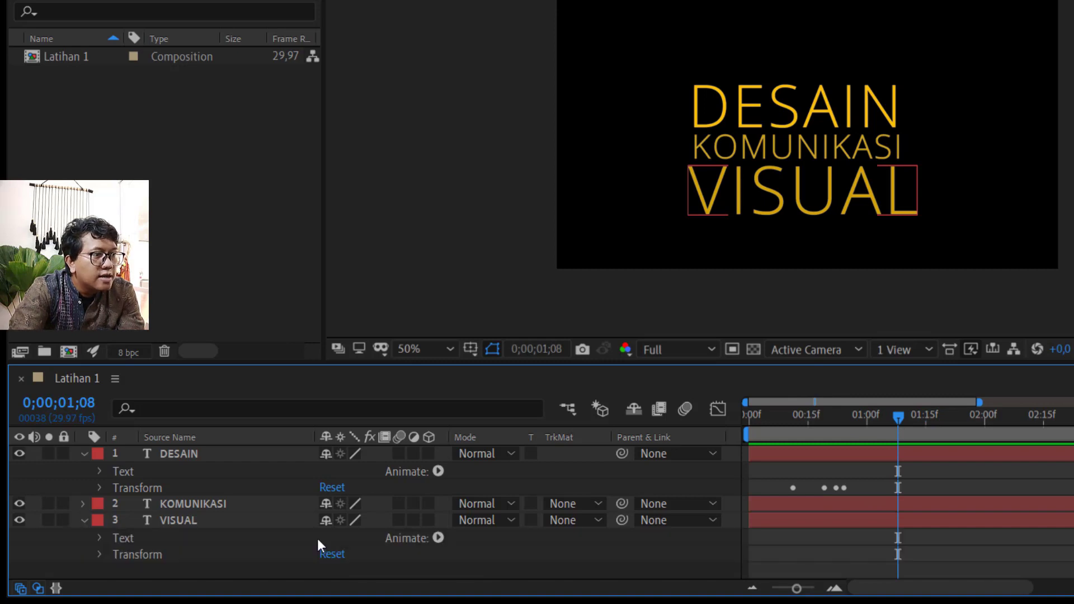
click(226, 504)
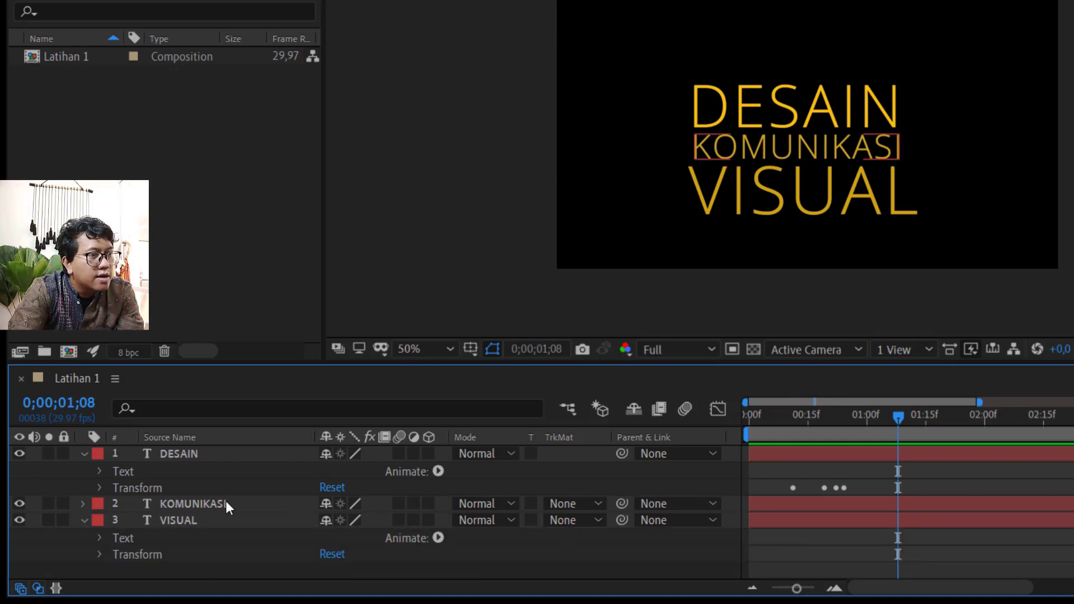
click(84, 504)
scroll(973, 522, down, 2)
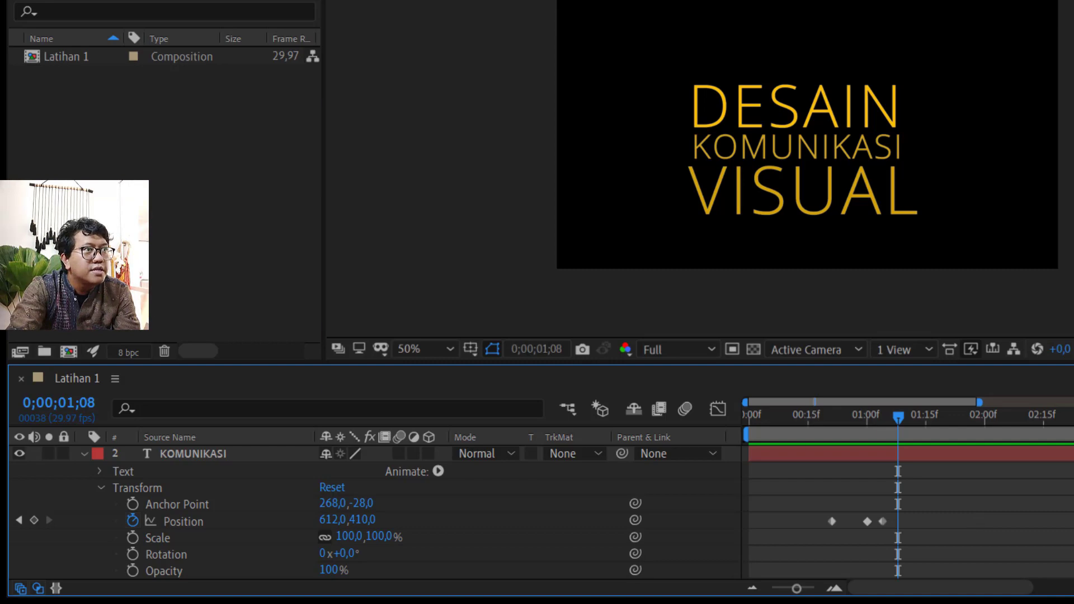
- Browse Effects & Presets to the 01 - Start folder of Object Animations under Animation Presets, and widen the panel to read the preset names
click(348, 0)
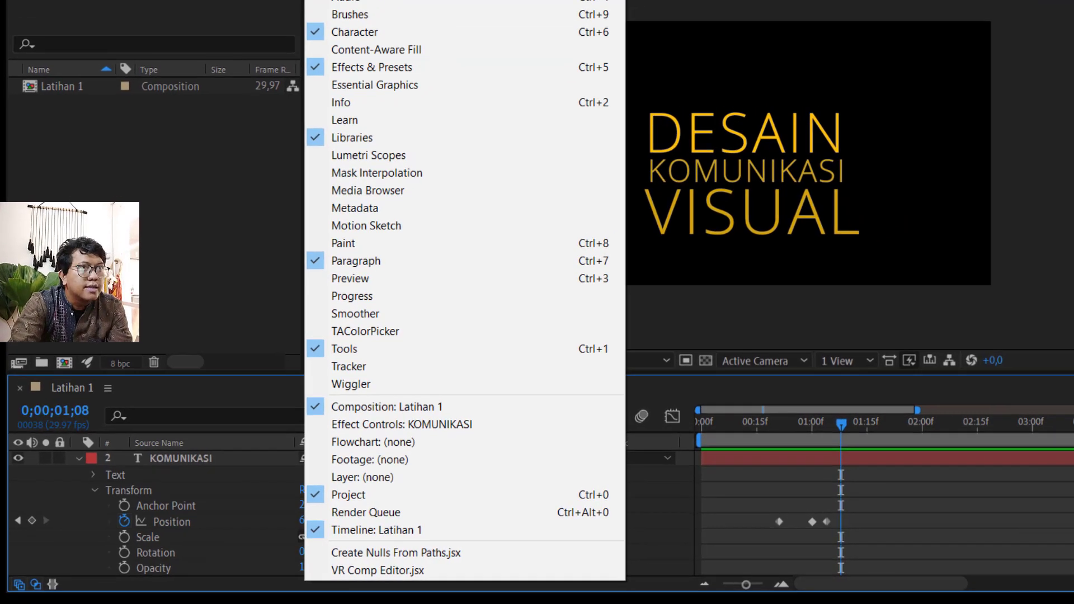
click(391, 37)
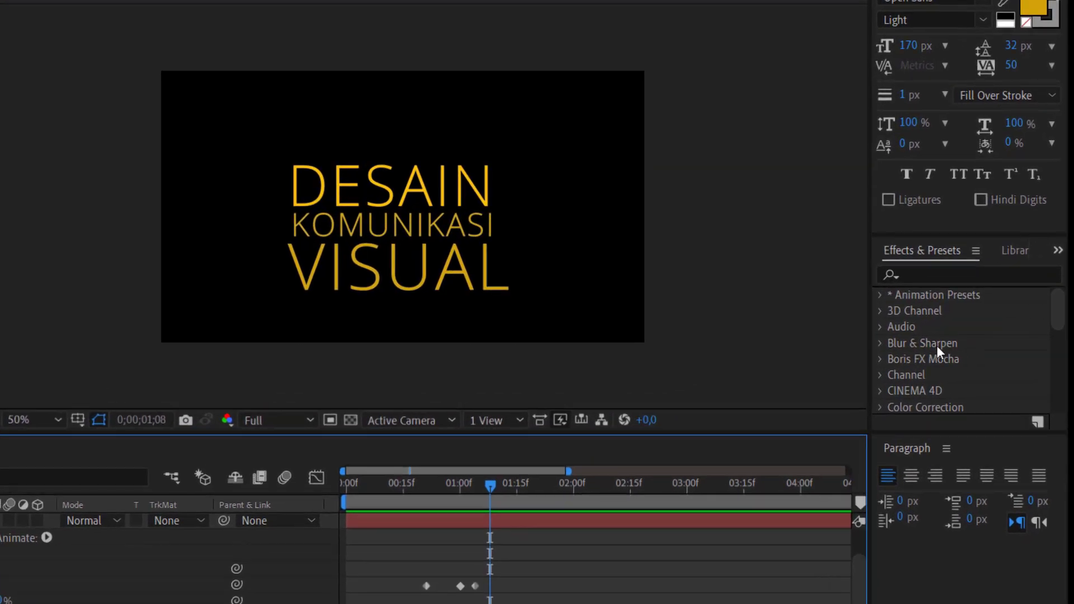
scroll(974, 357, down, 3)
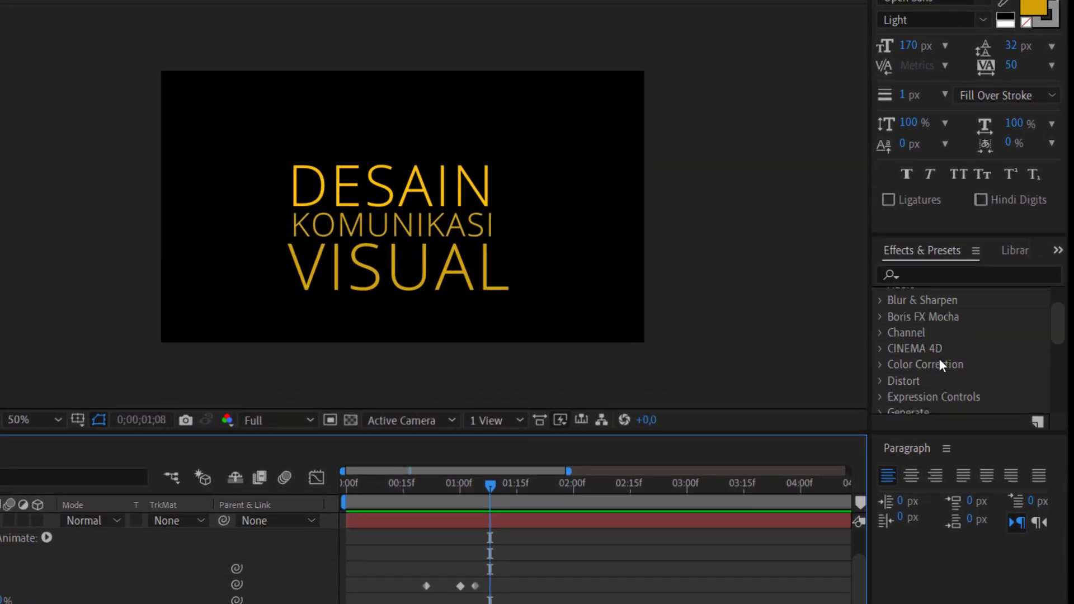
scroll(940, 366, down, 6)
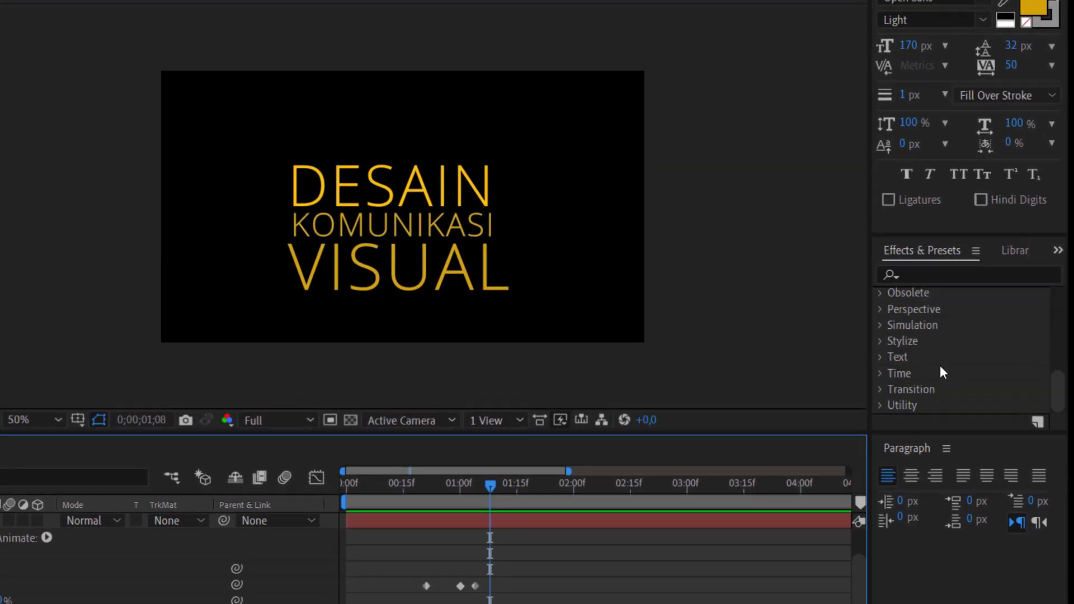
scroll(973, 336, up, 9)
click(999, 285)
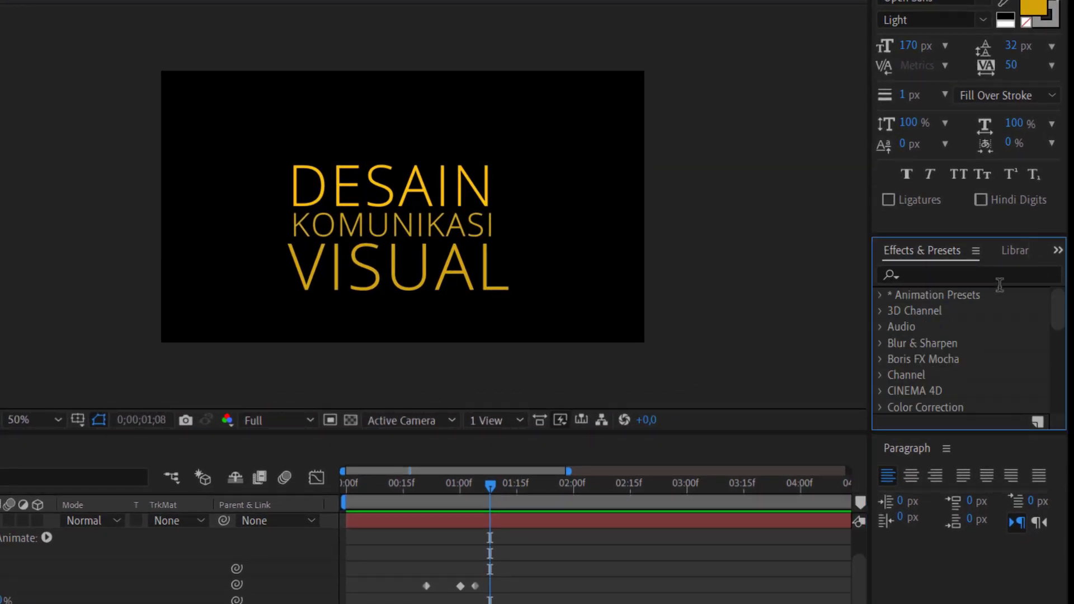
click(879, 295)
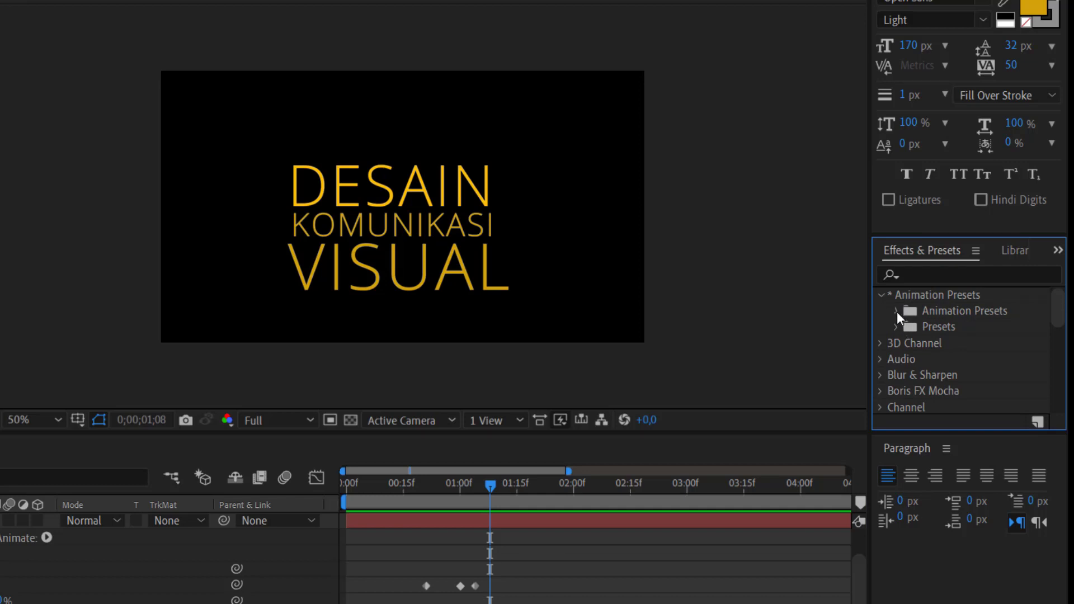
click(896, 311)
click(914, 310)
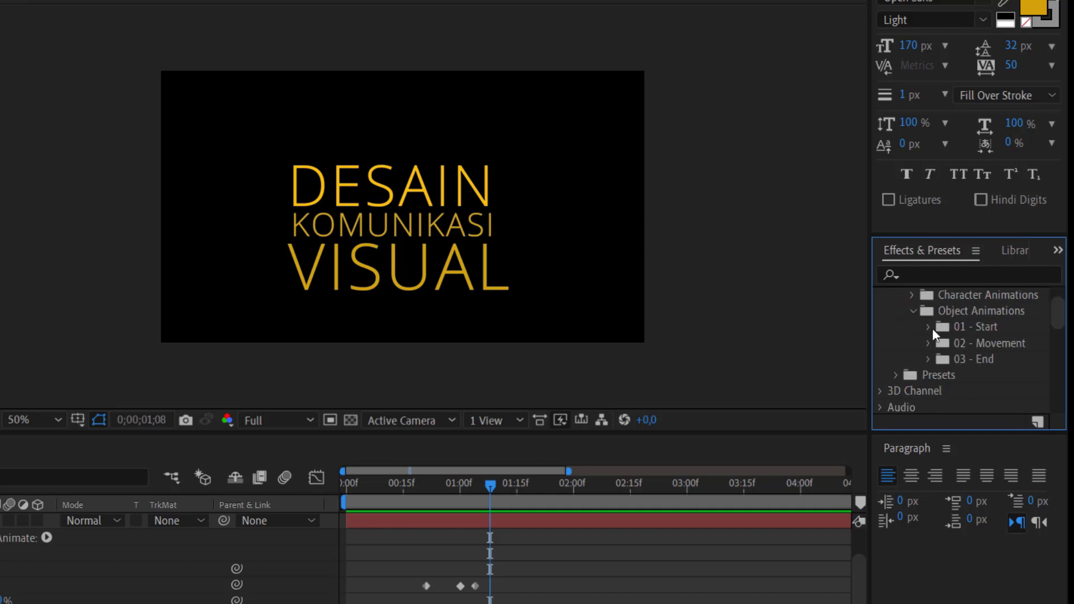
click(929, 328)
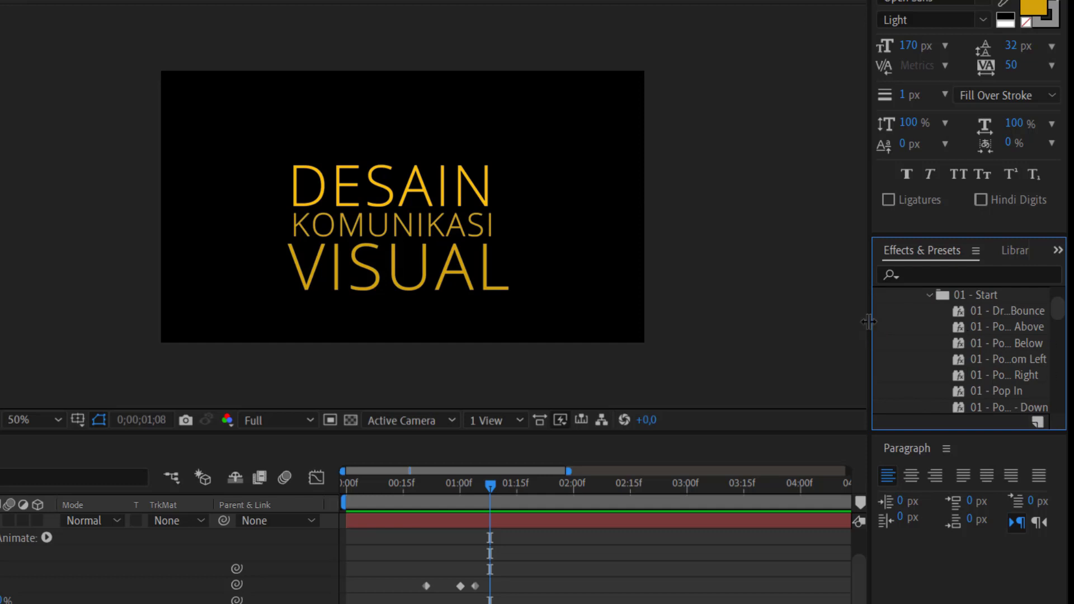
drag(861, 329, 846, 327)
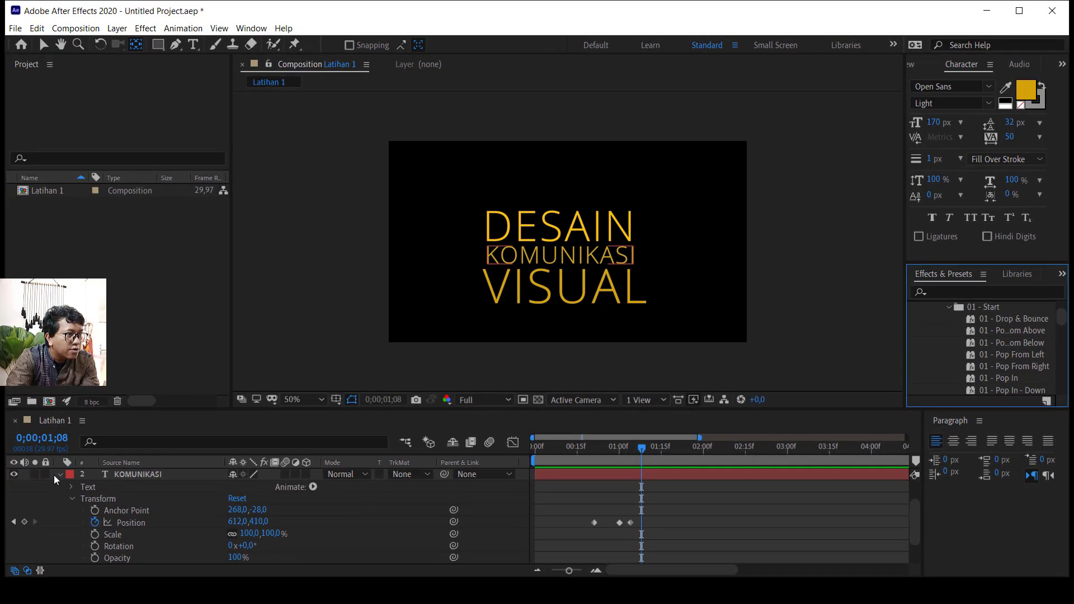
- Apply the 01 - Pop In preset to the VISUAL layer at 0;00;01;06, just after KOMUNIKASI's last Position keyframe
click(61, 475)
click(61, 479)
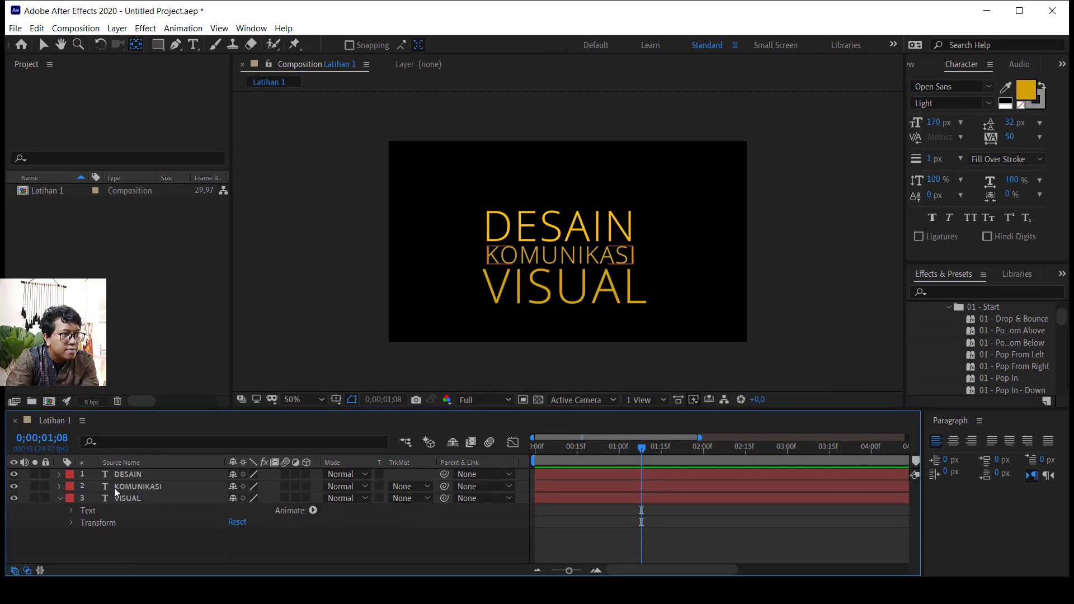
click(59, 486)
scroll(522, 535, down, 1)
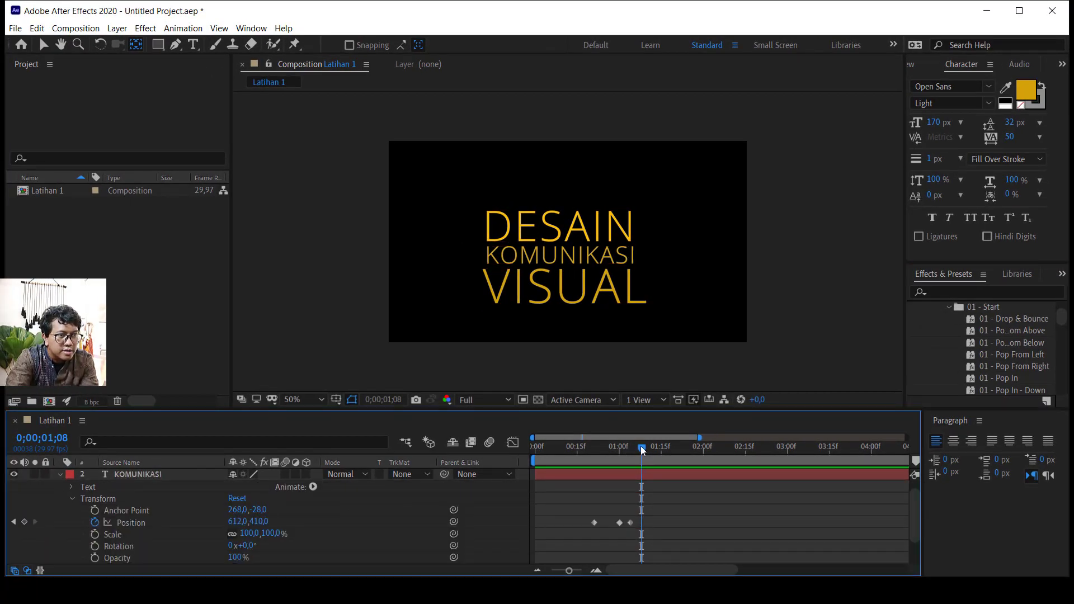
drag(642, 450, 635, 450)
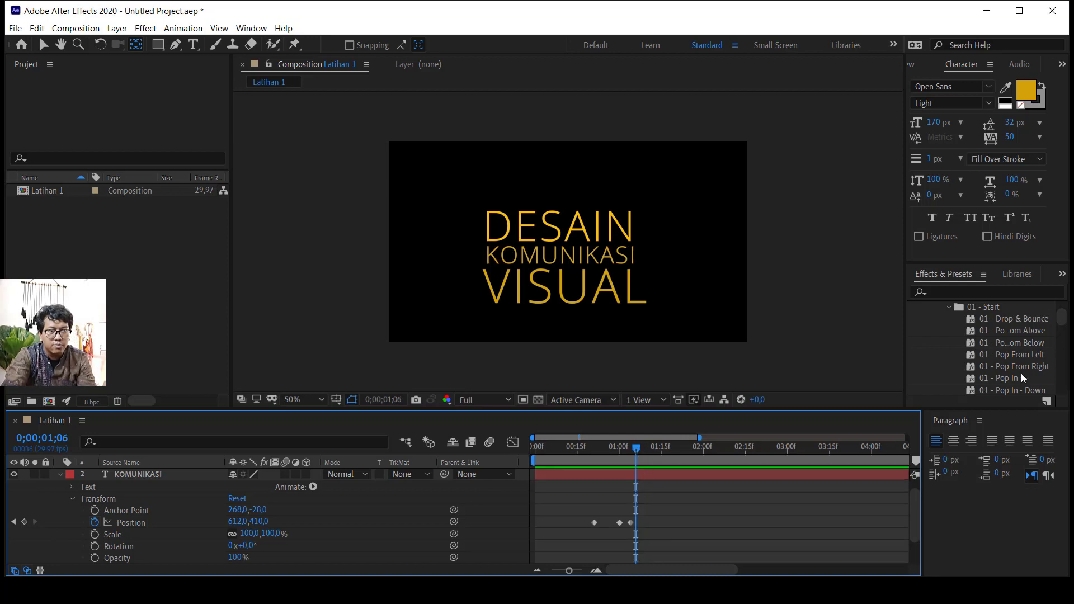
scroll(918, 508, down, 1)
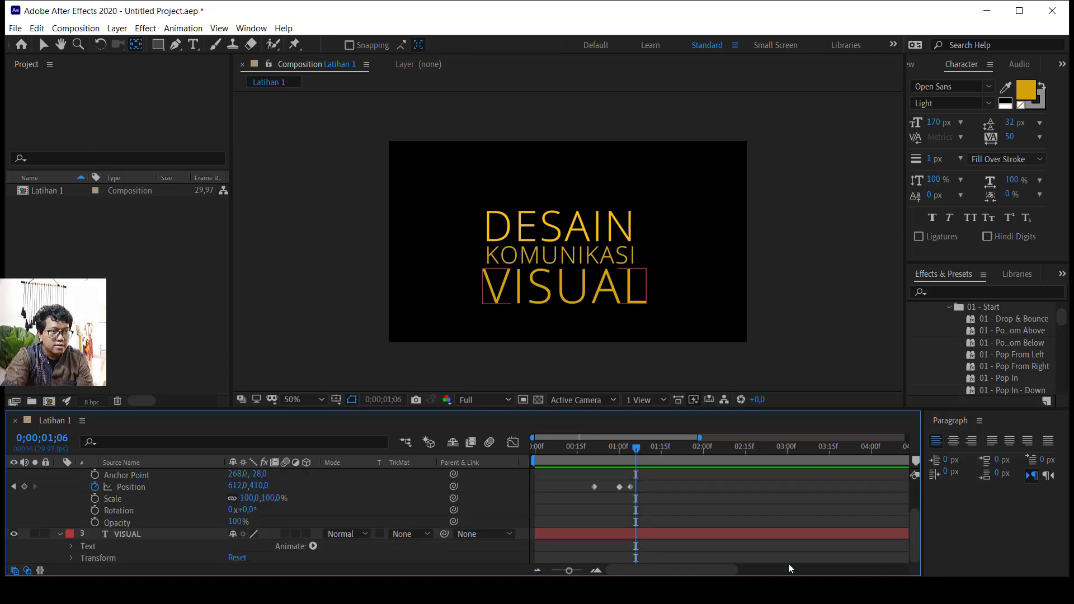
click(653, 533)
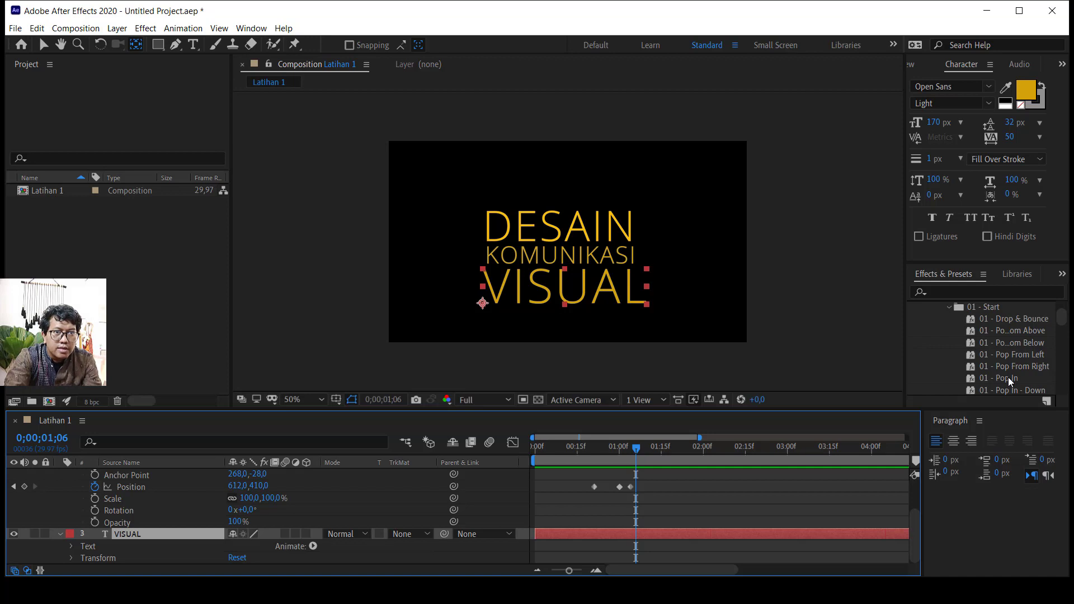
drag(1008, 378, 666, 532)
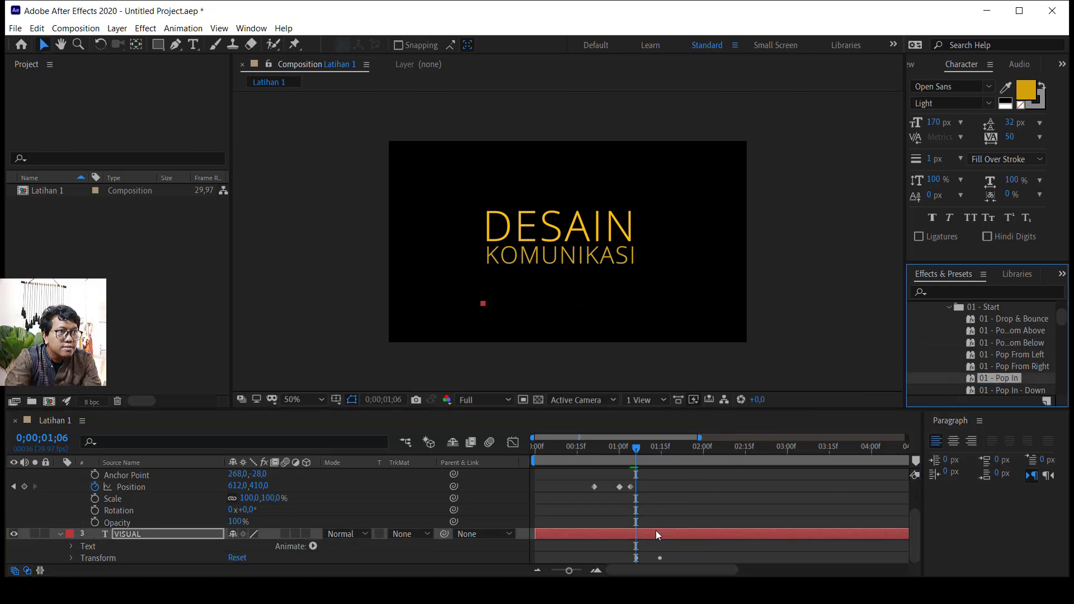
- Collapse the VISUAL and KOMUNIKASI layers and scrub through the VISUAL pop-in, returning to the first frame
drag(636, 448, 625, 480)
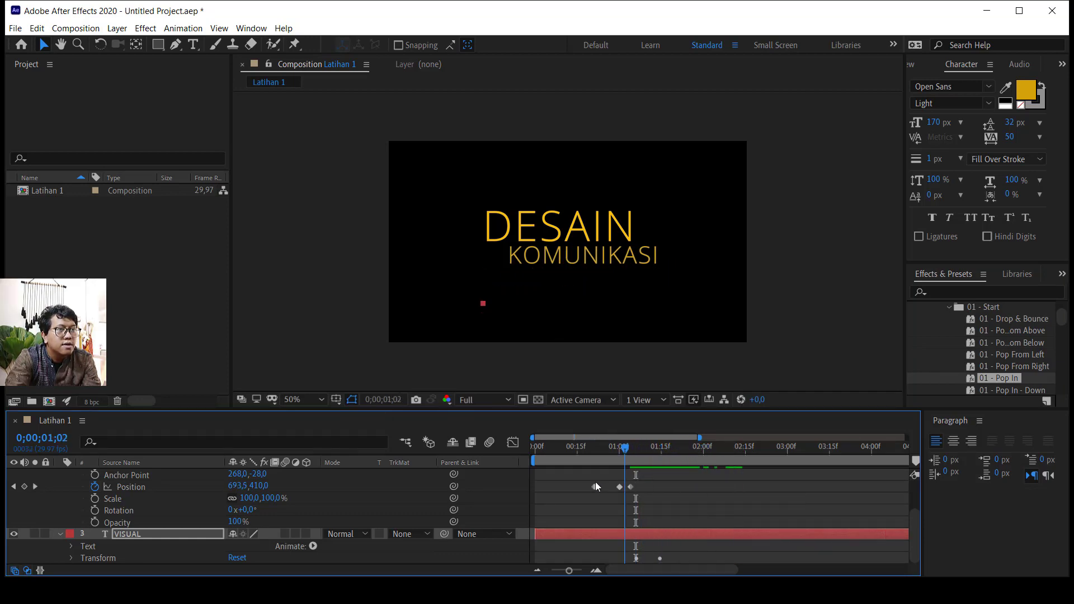
key(Home)
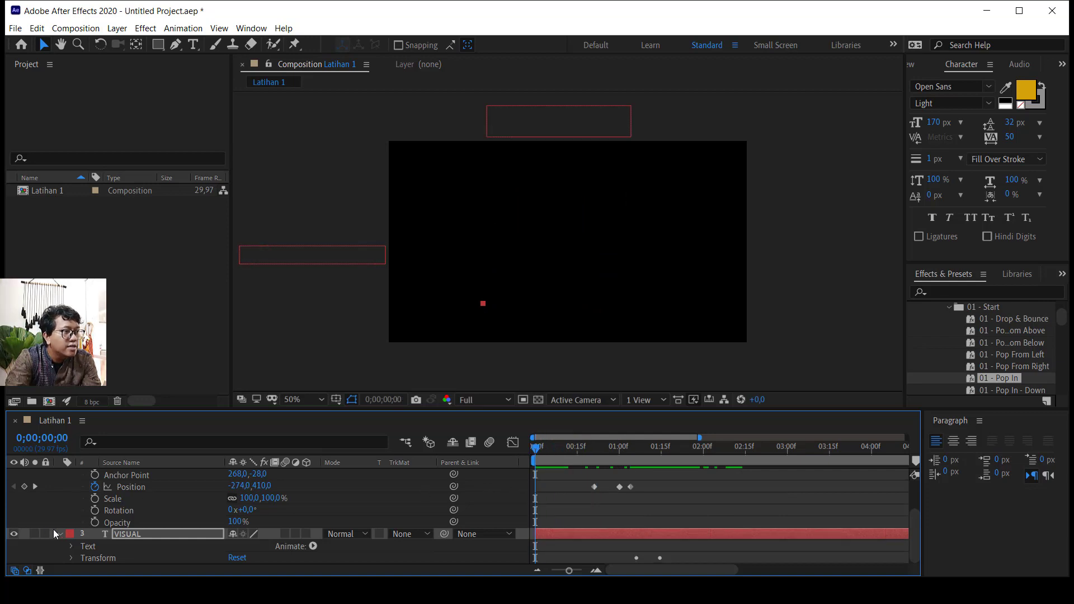
click(60, 532)
scroll(70, 507, up, 3)
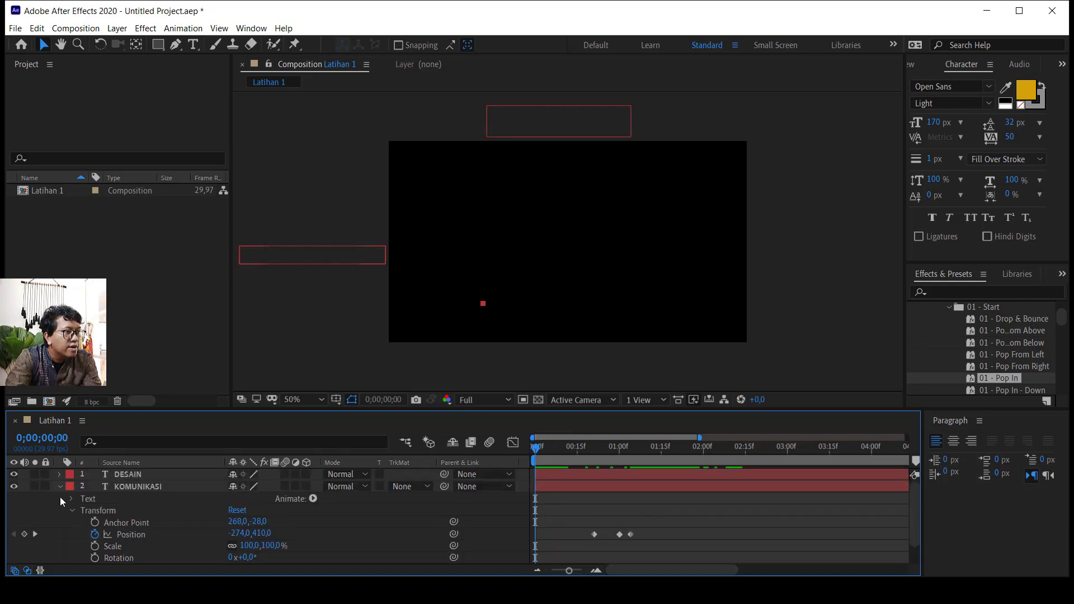
click(60, 487)
drag(536, 448, 711, 459)
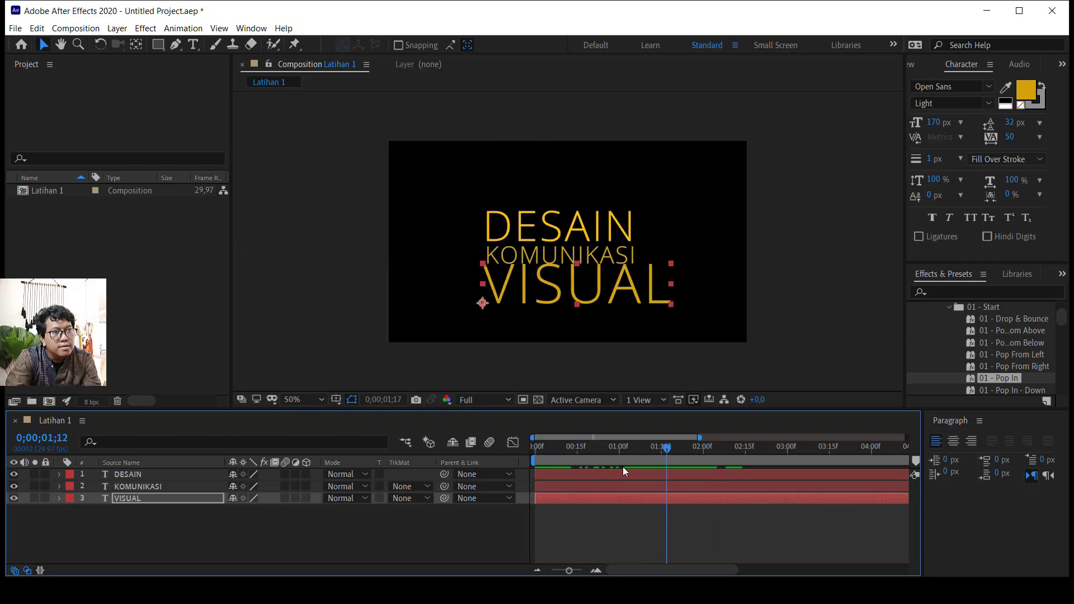
key(Home)
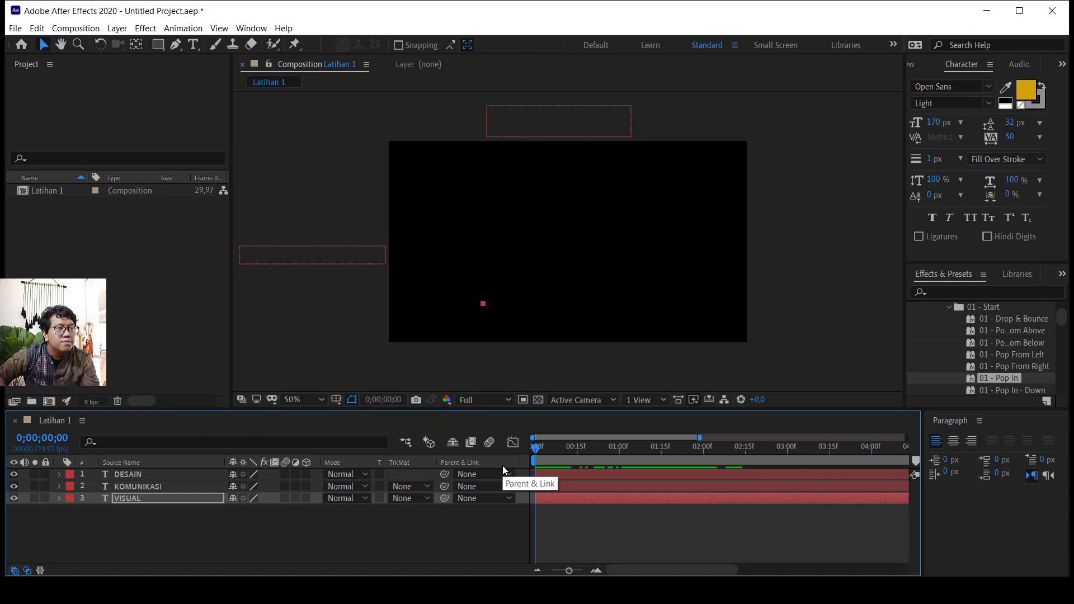
- Collapse the 01 - Start folder and its parent Animation Presets folder in Effects & Presets
click(952, 308)
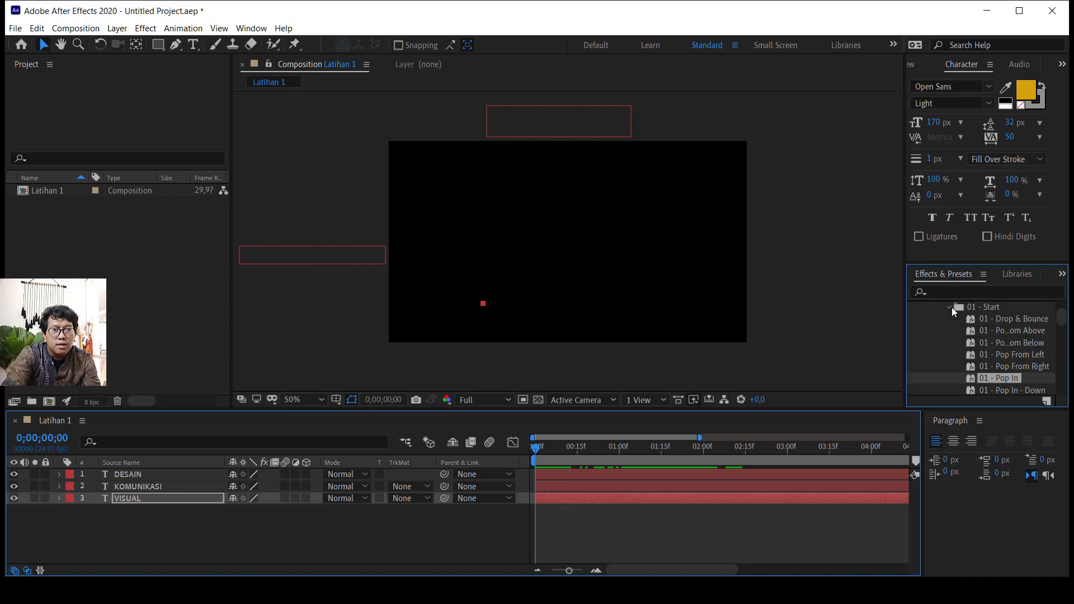
click(950, 307)
scroll(952, 336, up, 3)
click(926, 320)
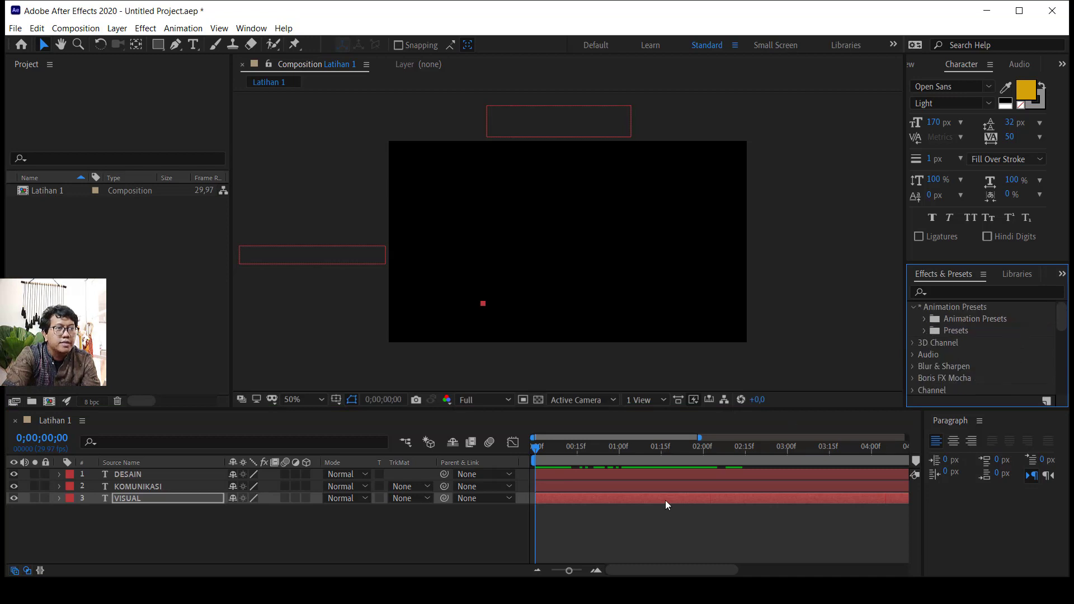
- Play the complete three-word title animation from the first frame
click(536, 452)
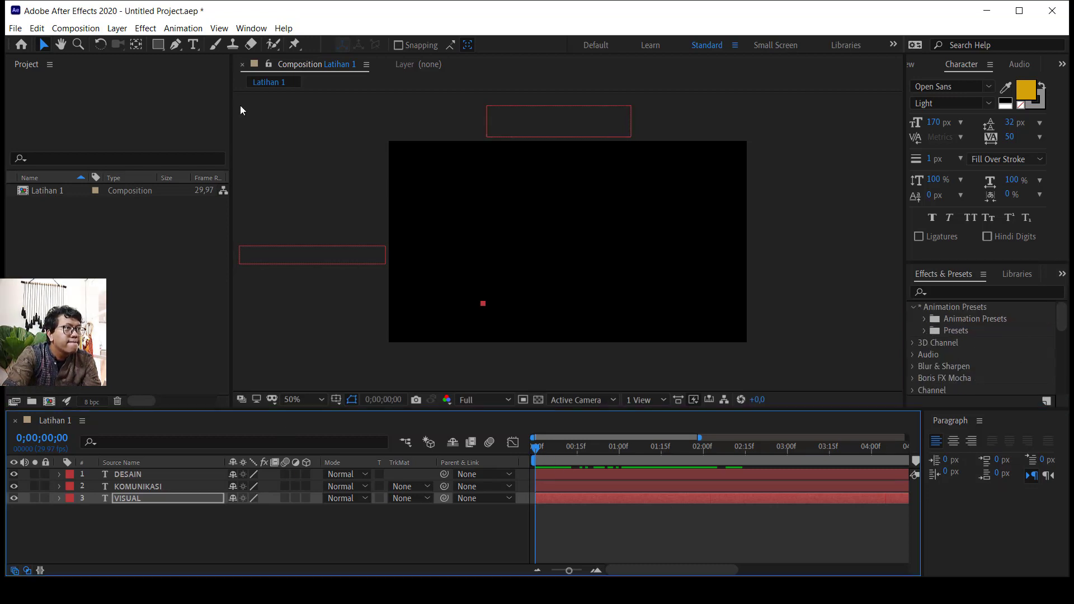
key(space)
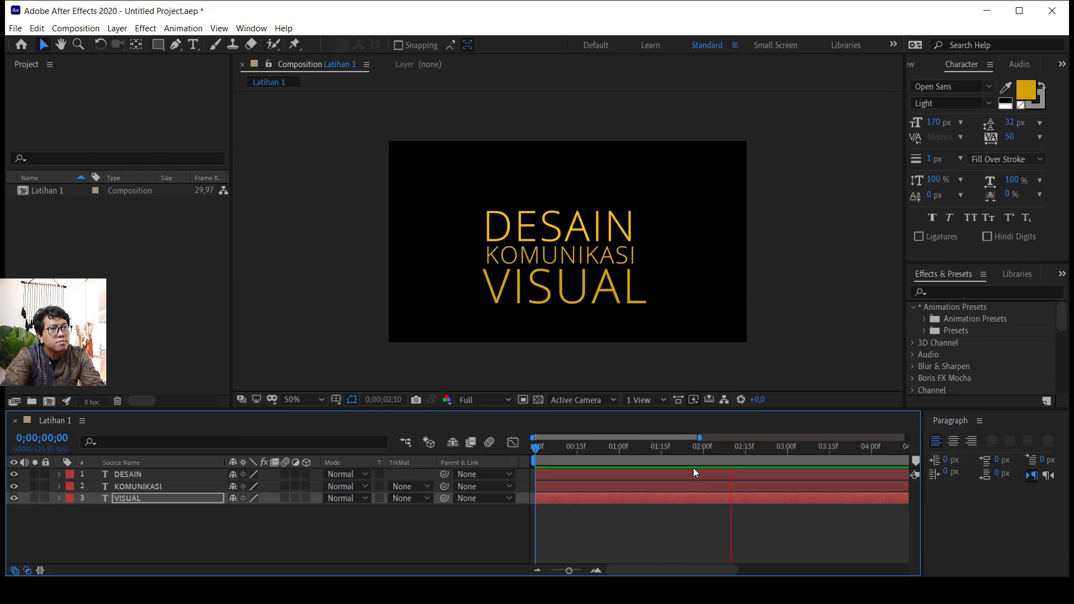
key(space)
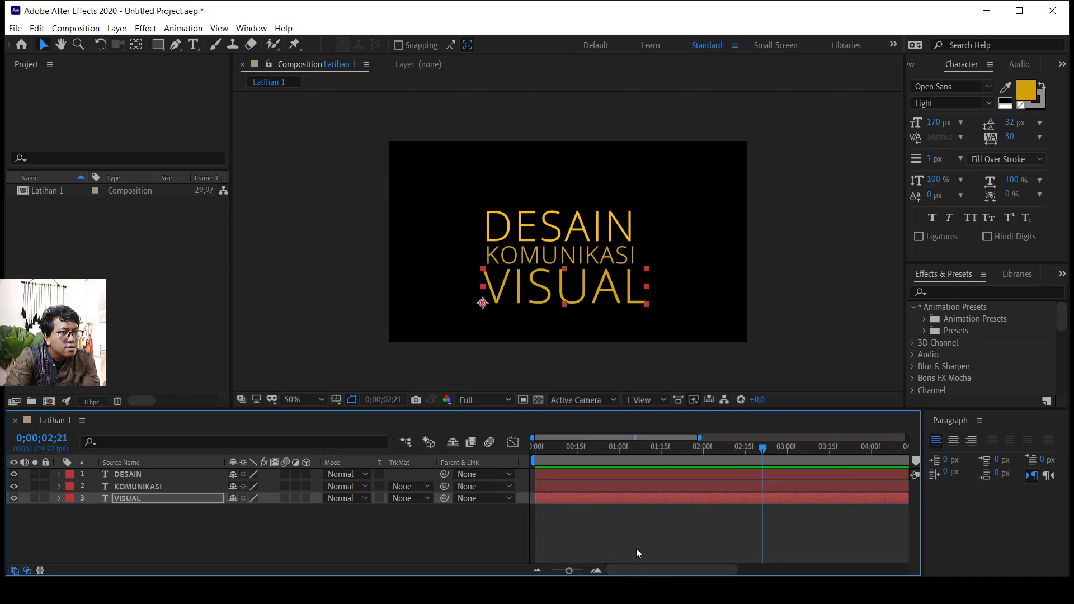
- Fit the full 10-second composition in the timeline and replay the title animation from 0;00;00;00
drag(570, 570, 551, 571)
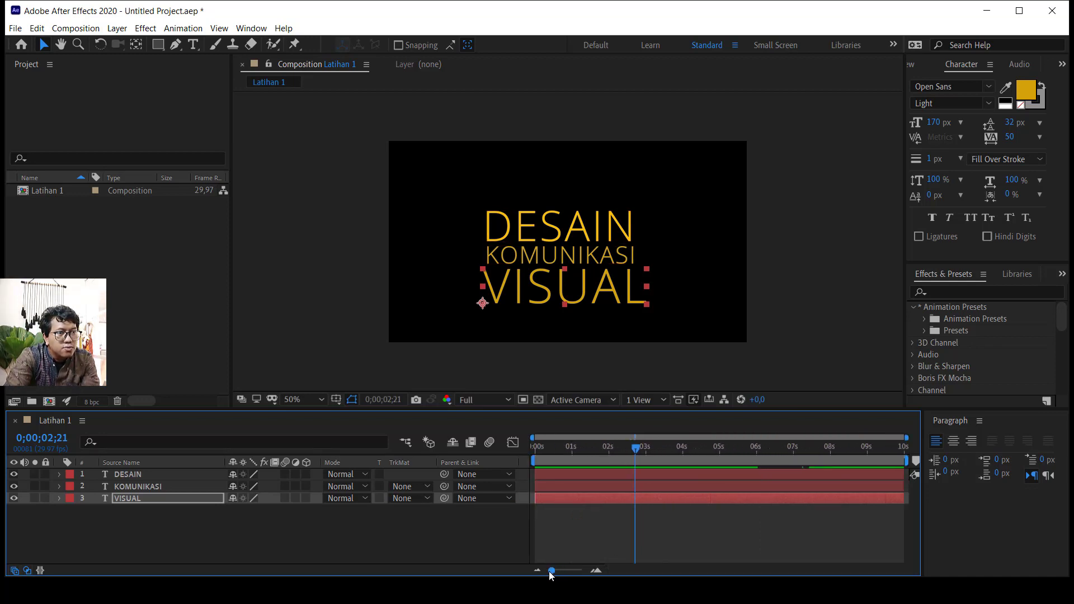
drag(636, 453, 518, 455)
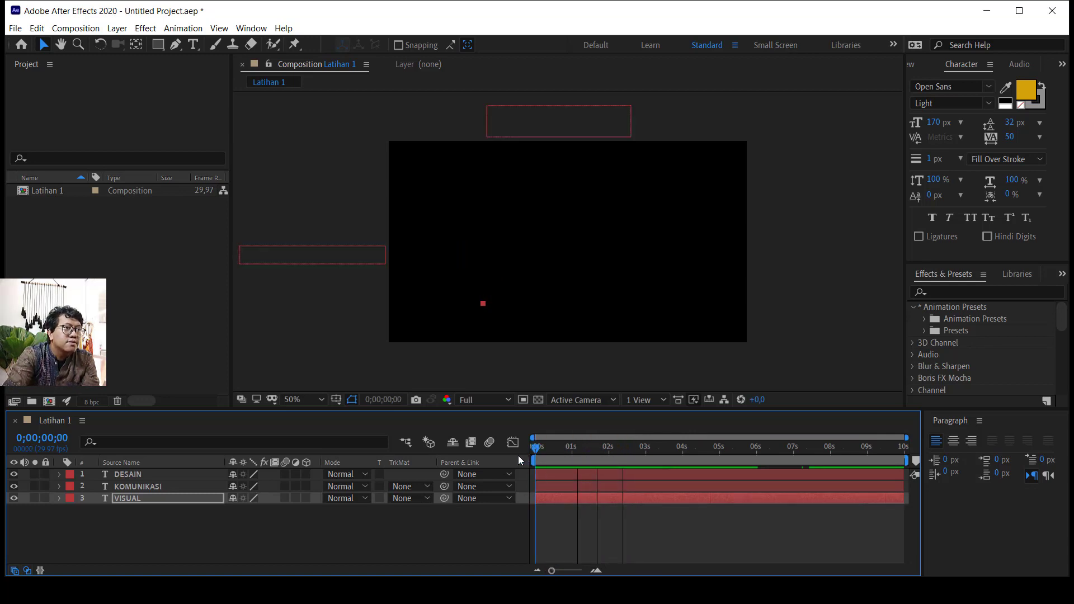
key(space)
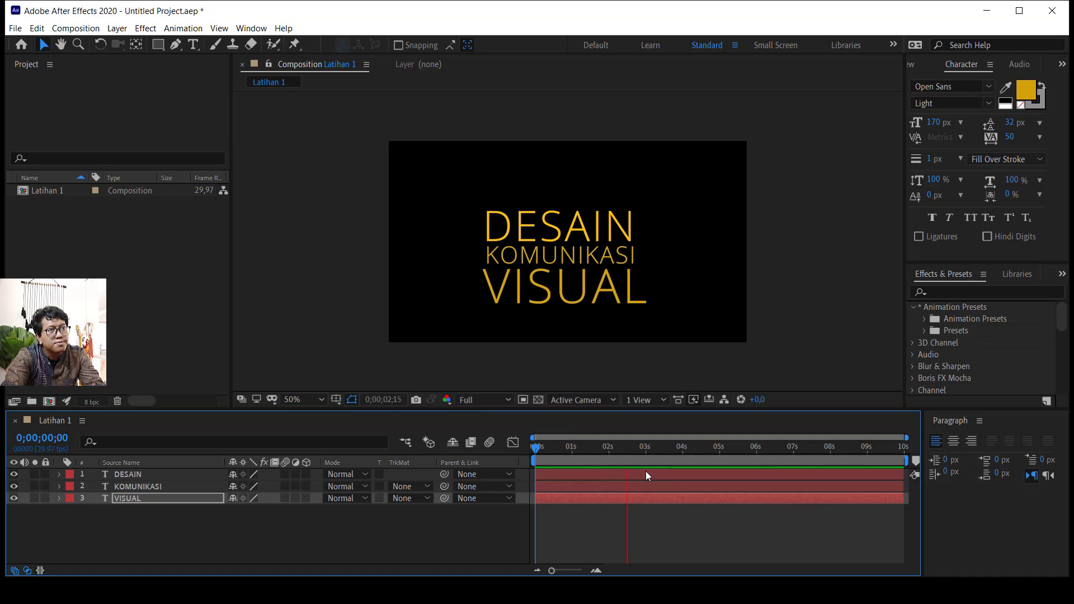
key(space)
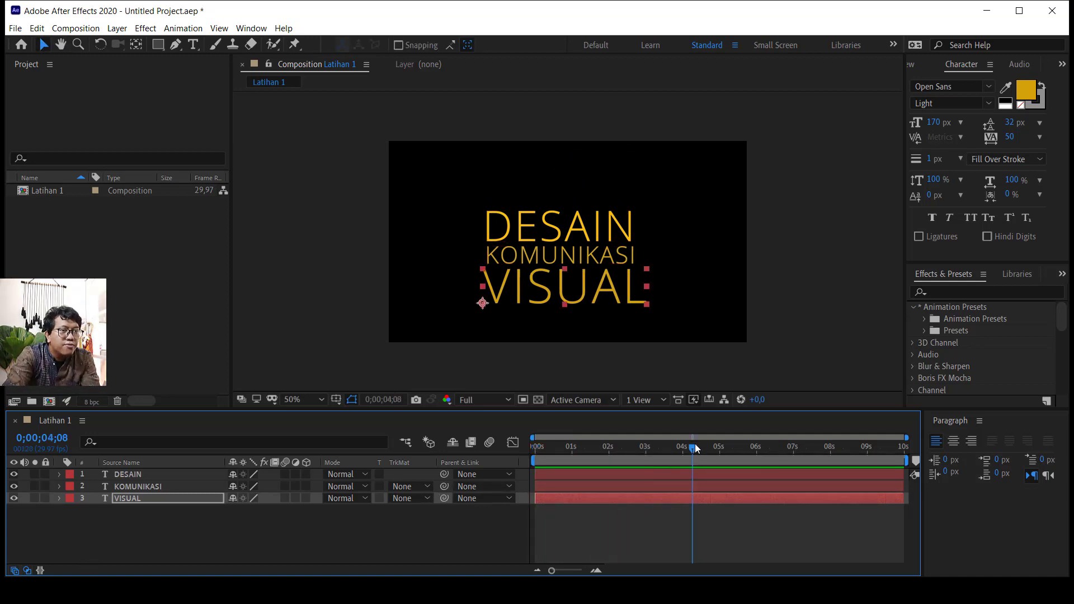
- Fade out the VISUAL layer with Opacity keyframes of 100% at 0;00;05;00 and 0% at 0;00;05;15, then collapse the layer
drag(695, 448, 720, 451)
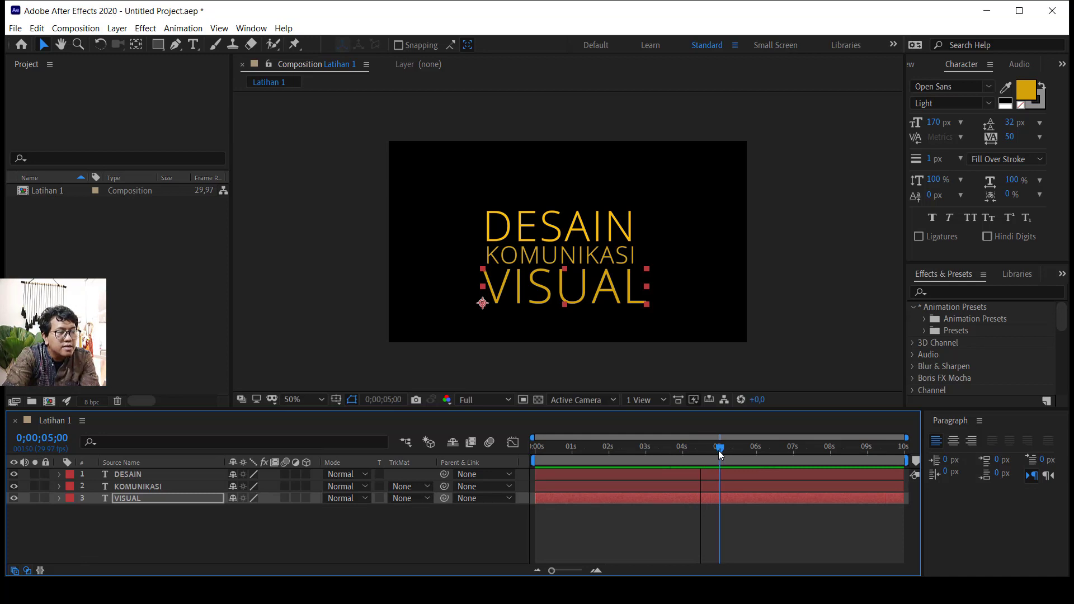
click(60, 498)
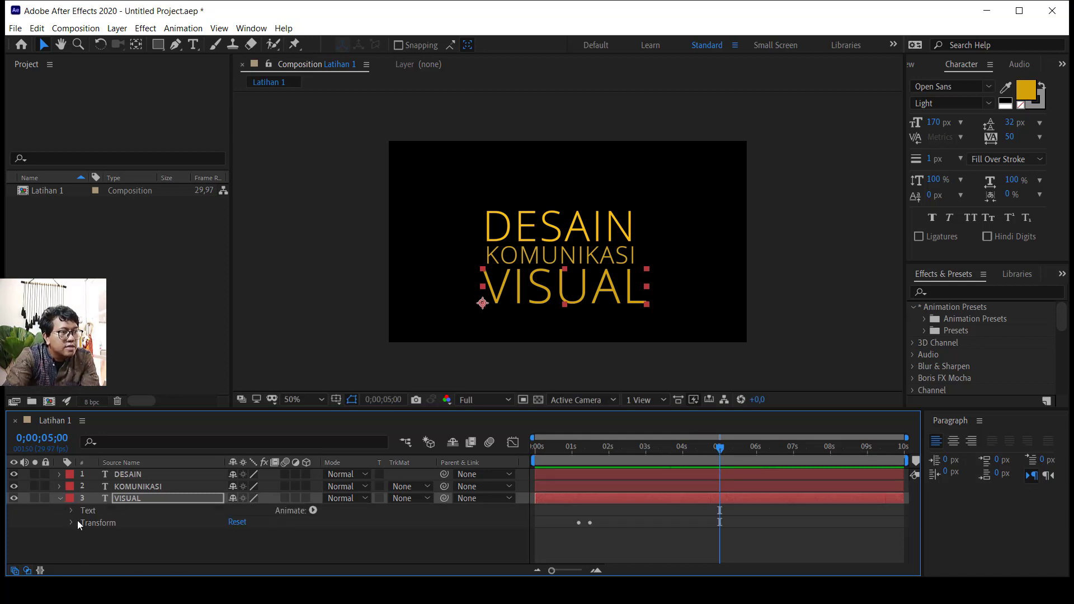
click(73, 522)
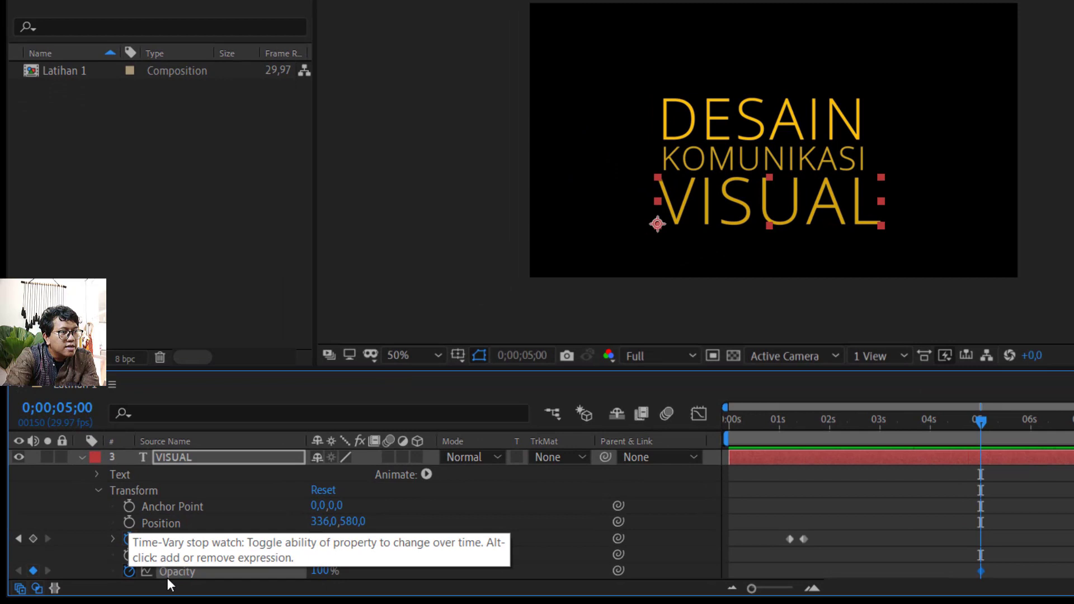
click(96, 558)
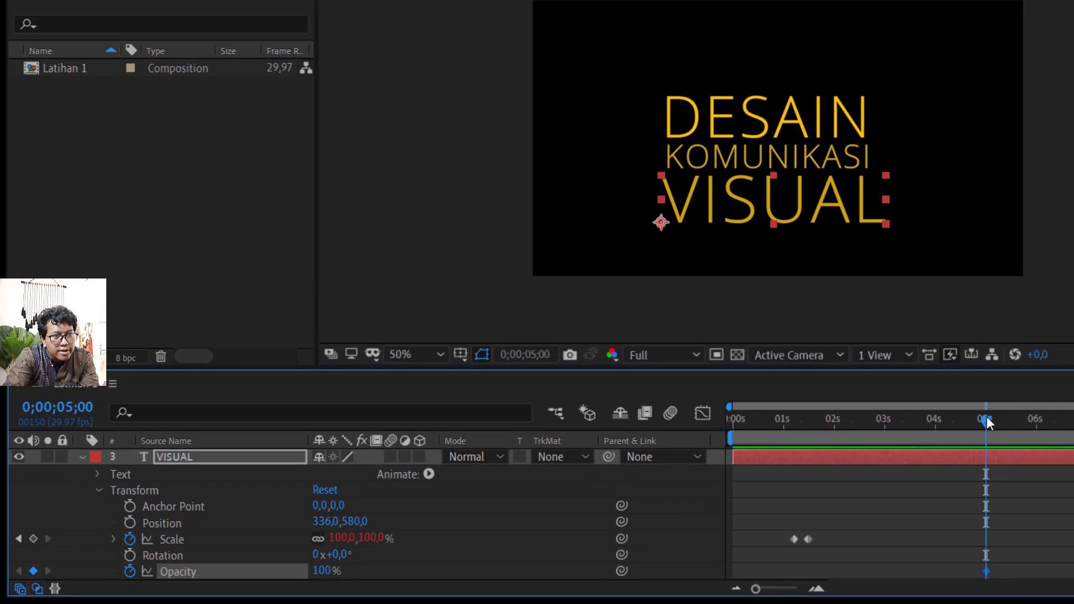
drag(986, 419, 1011, 421)
drag(317, 578, 140, 576)
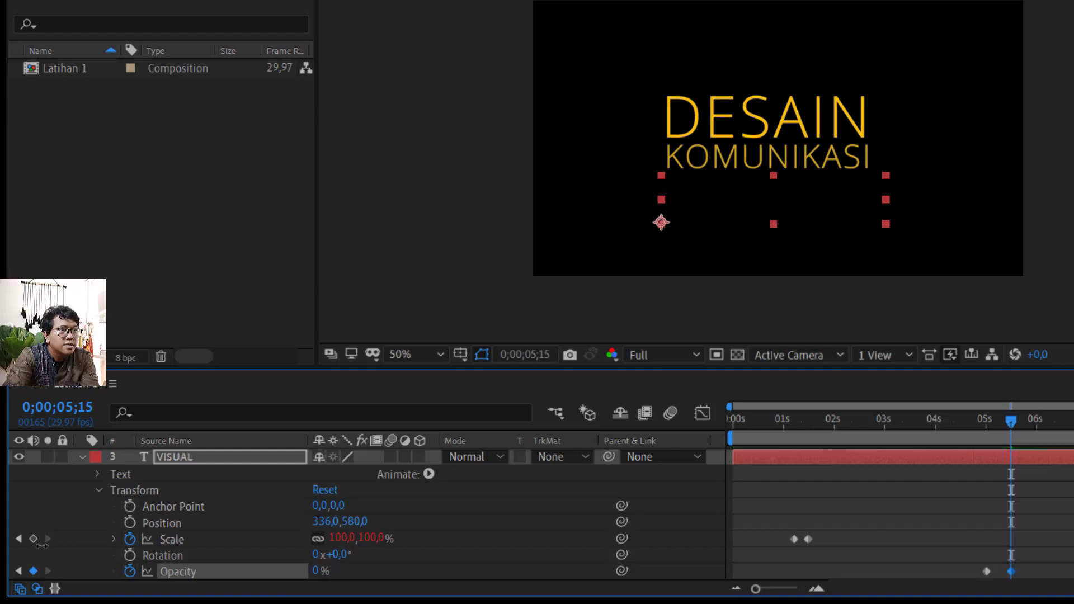
click(97, 491)
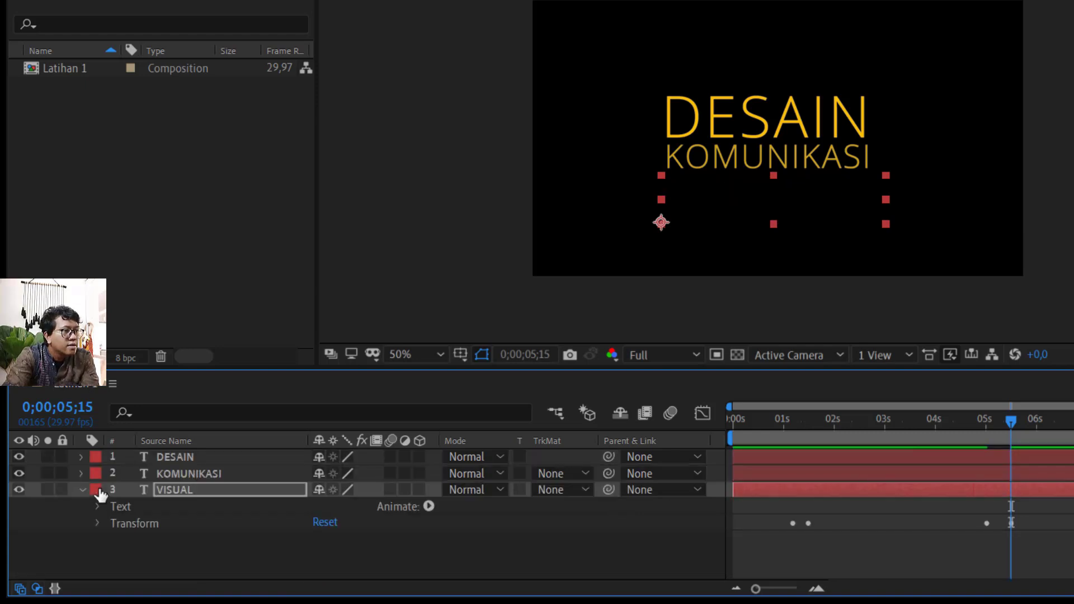
click(81, 490)
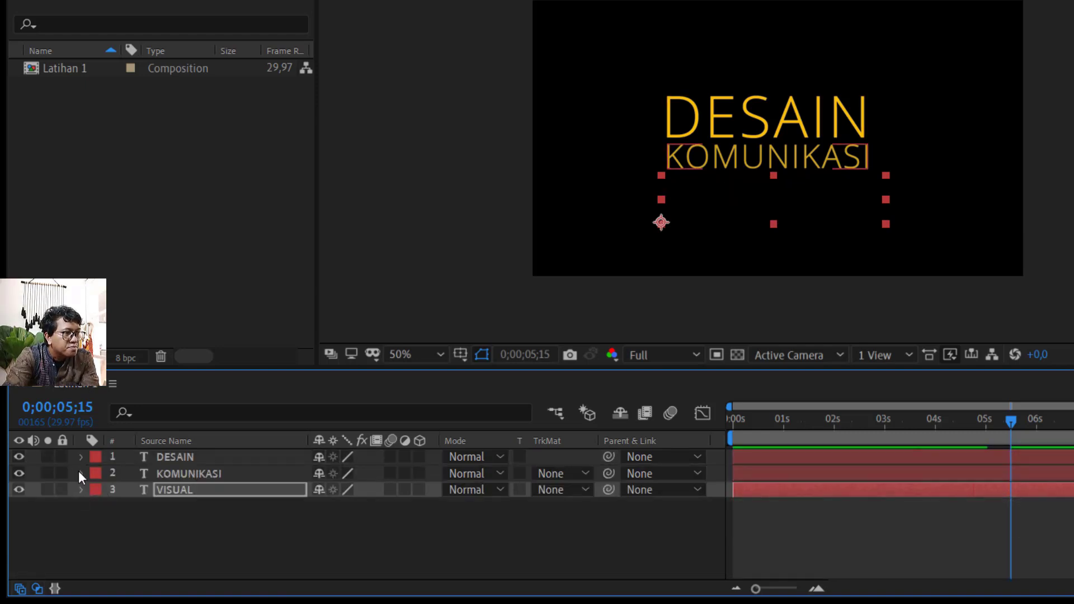
- Apply the 03 - Scale Down preset from the 03 - End folder of Object Animations to the KOMUNIKASI layer at about 0;00;05;14
click(81, 473)
scroll(215, 486, down, 1)
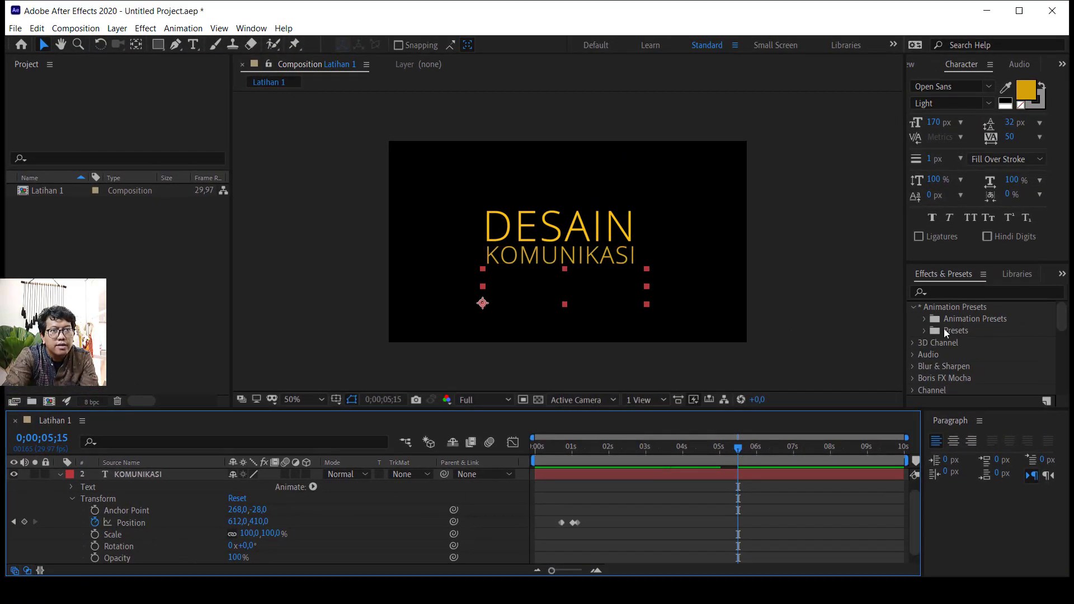
click(925, 320)
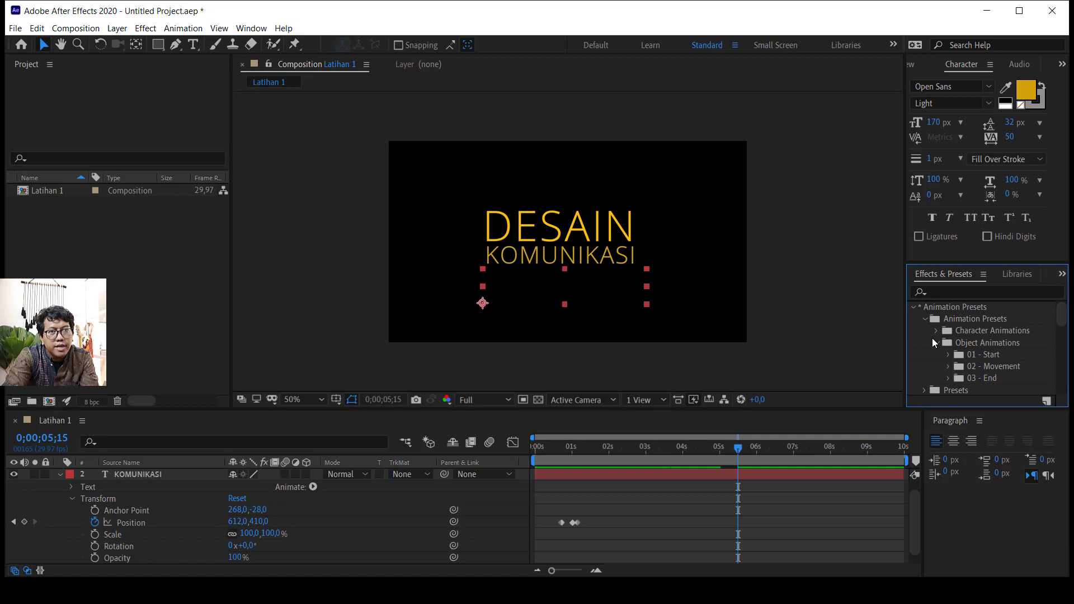
click(933, 343)
click(933, 343)
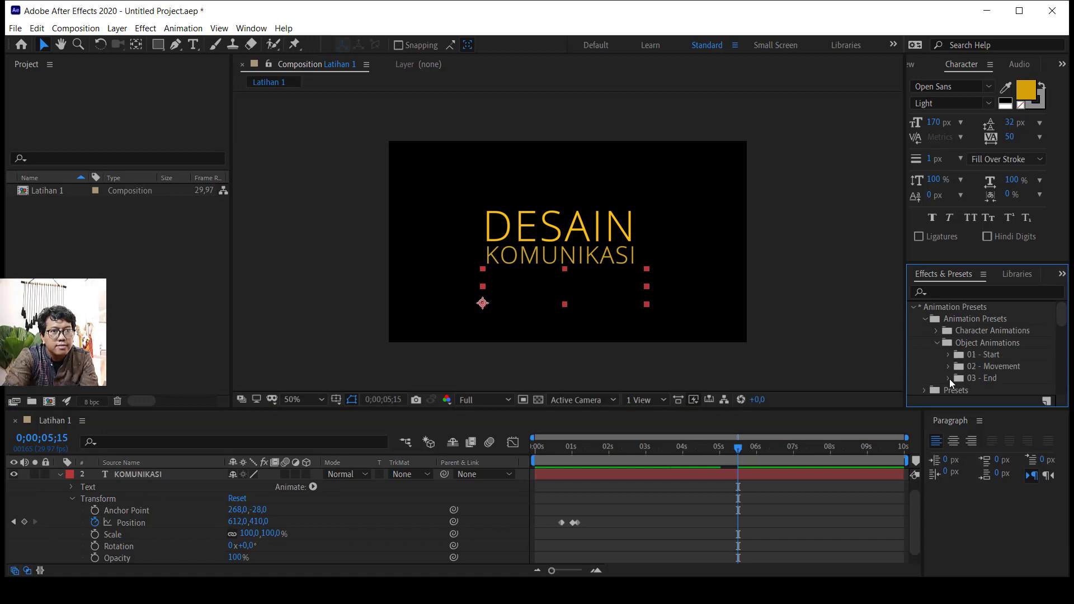
click(948, 379)
scroll(1002, 377, down, 2)
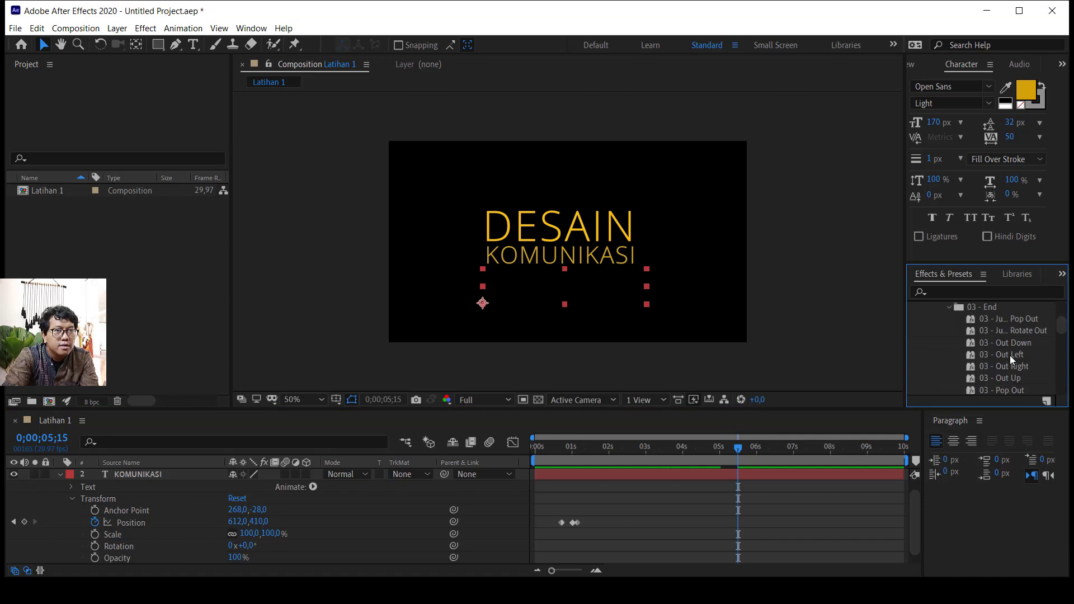
double_click(1010, 362)
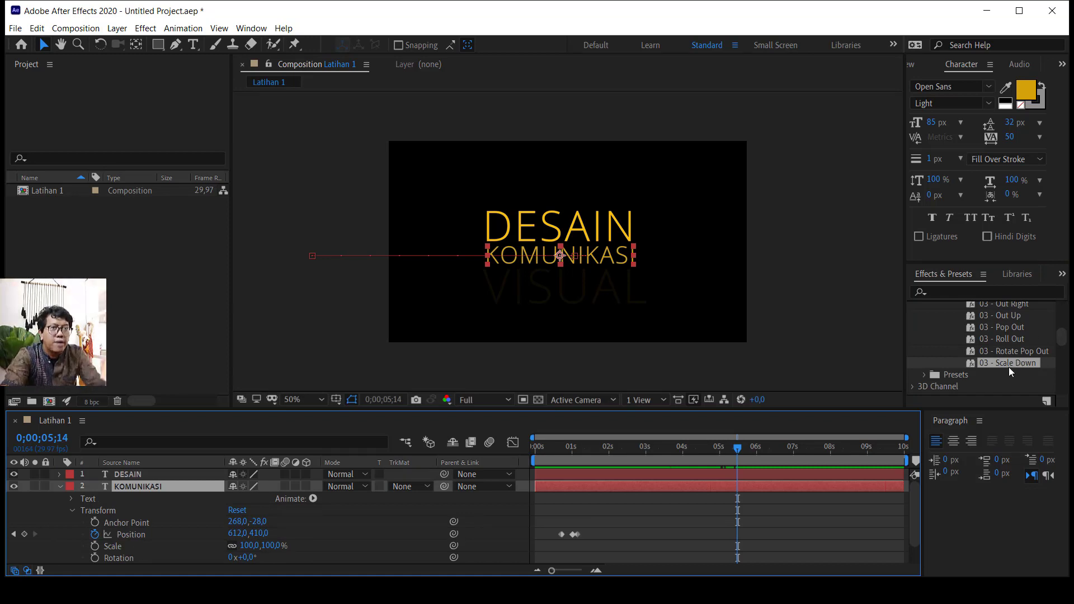
drag(1008, 363, 760, 456)
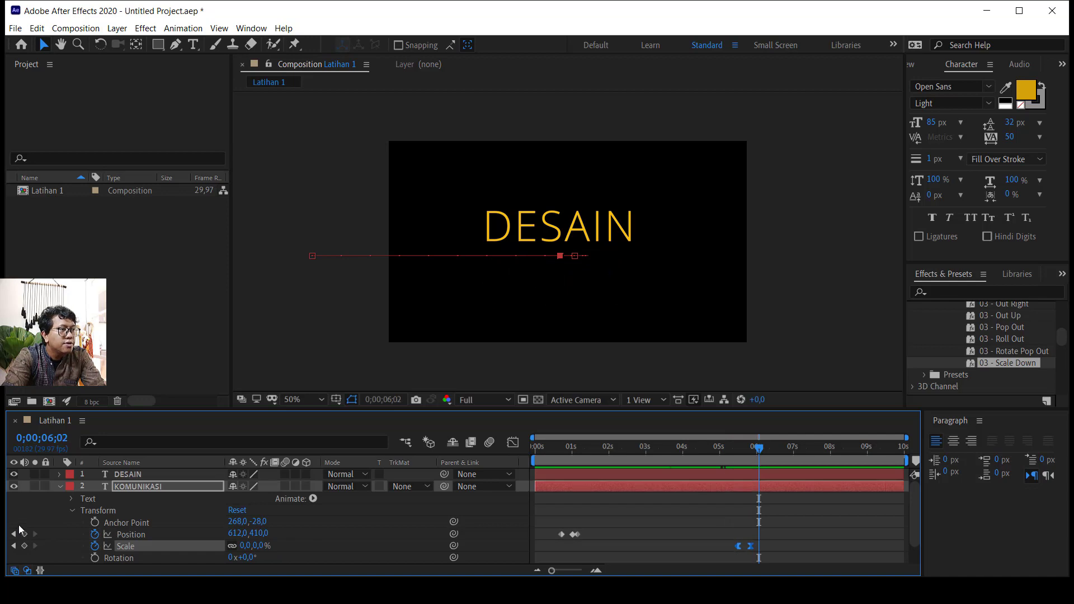
click(59, 490)
- Reveal the DESAIN layer's Transform properties and add a Position keyframe at 0;00;06;02
click(108, 477)
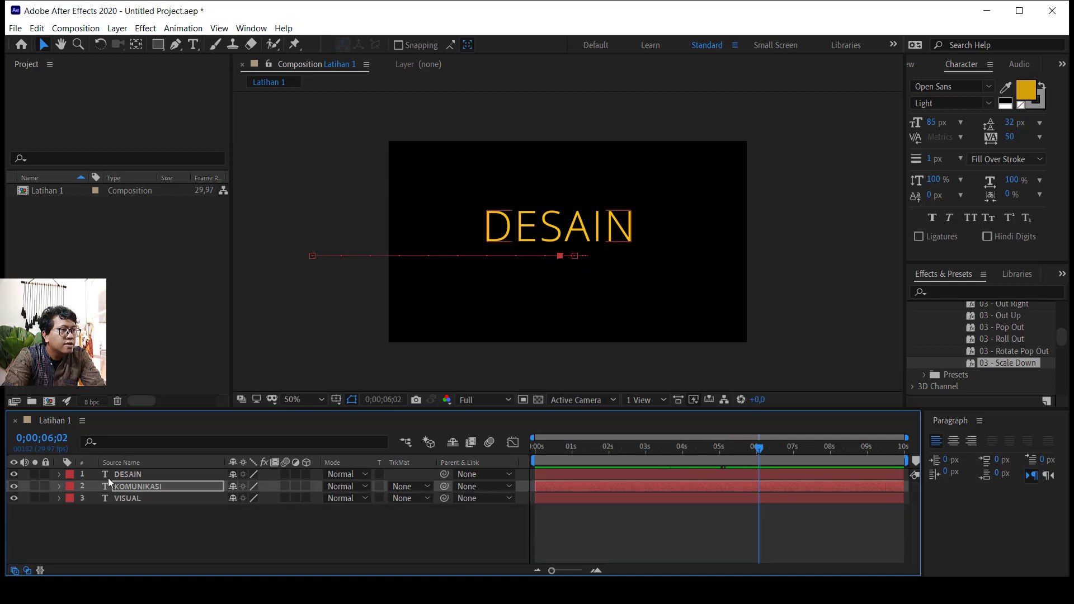
click(58, 474)
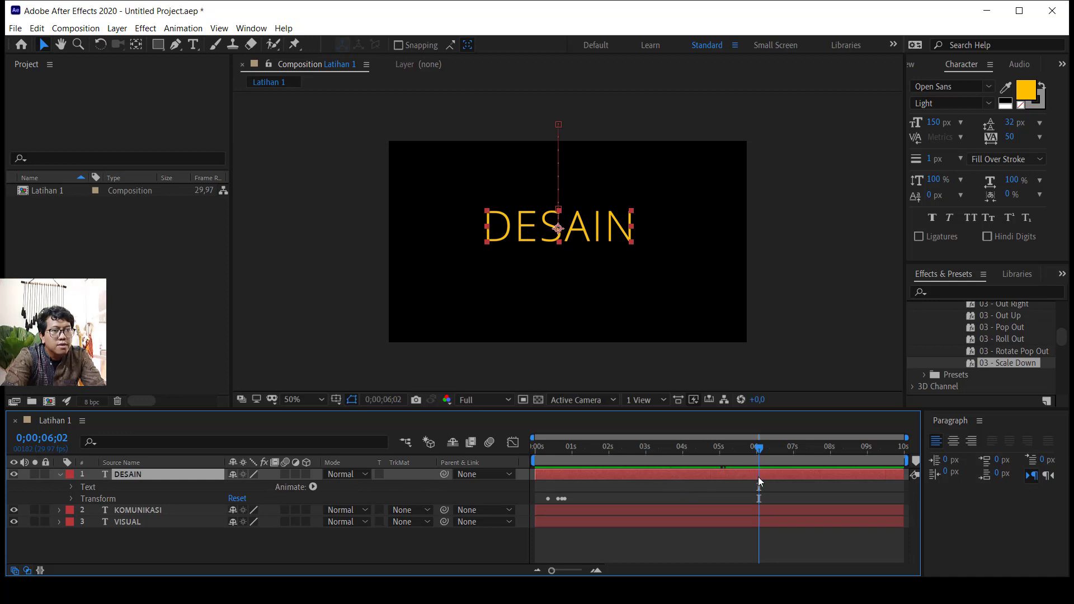
click(71, 499)
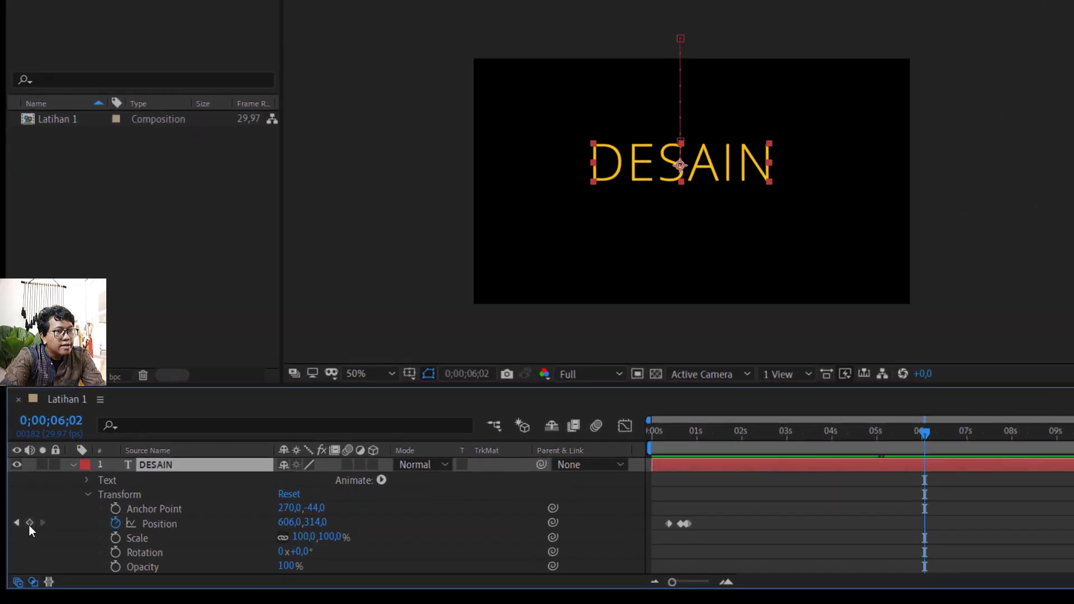
click(32, 523)
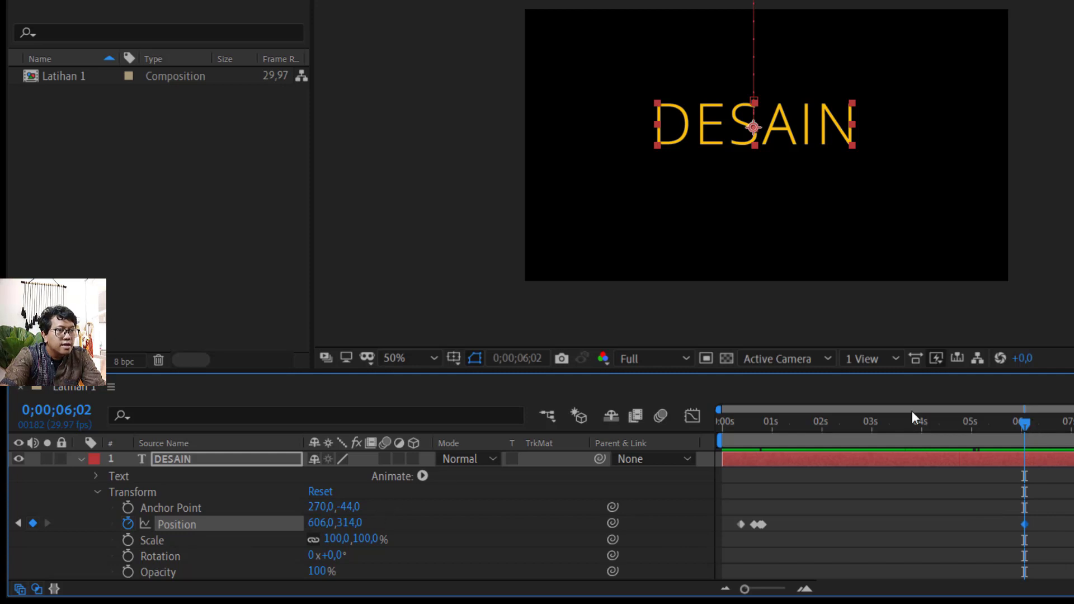
- Keyframe DESAIN's exit with Position 606, 343 at 0;00;06;06 and 606, -62 above the frame at 0;00;06;08
drag(1032, 421, 1036, 421)
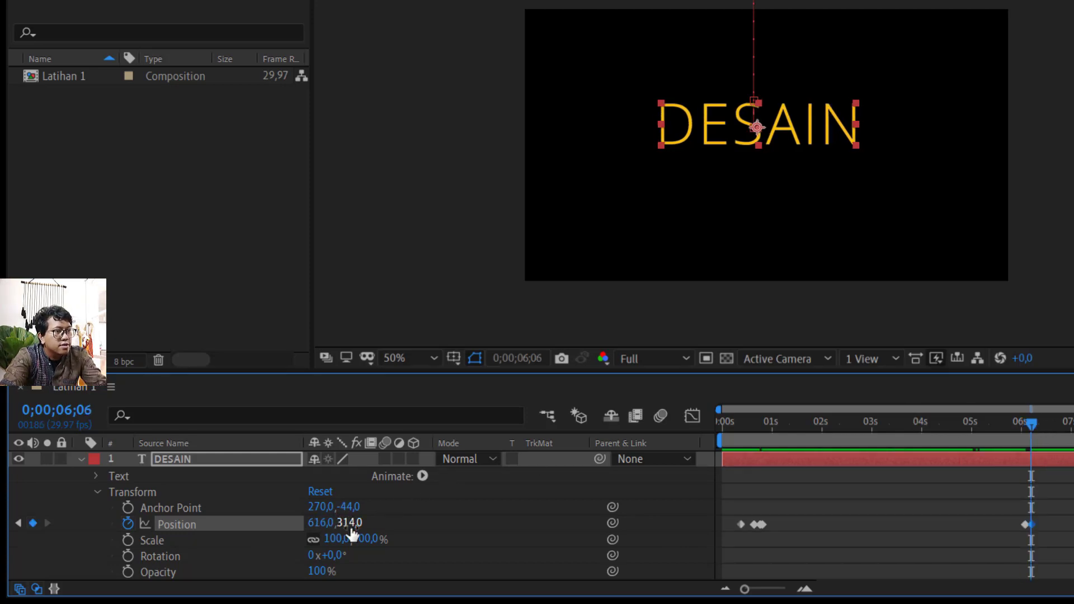
drag(353, 528, 369, 529)
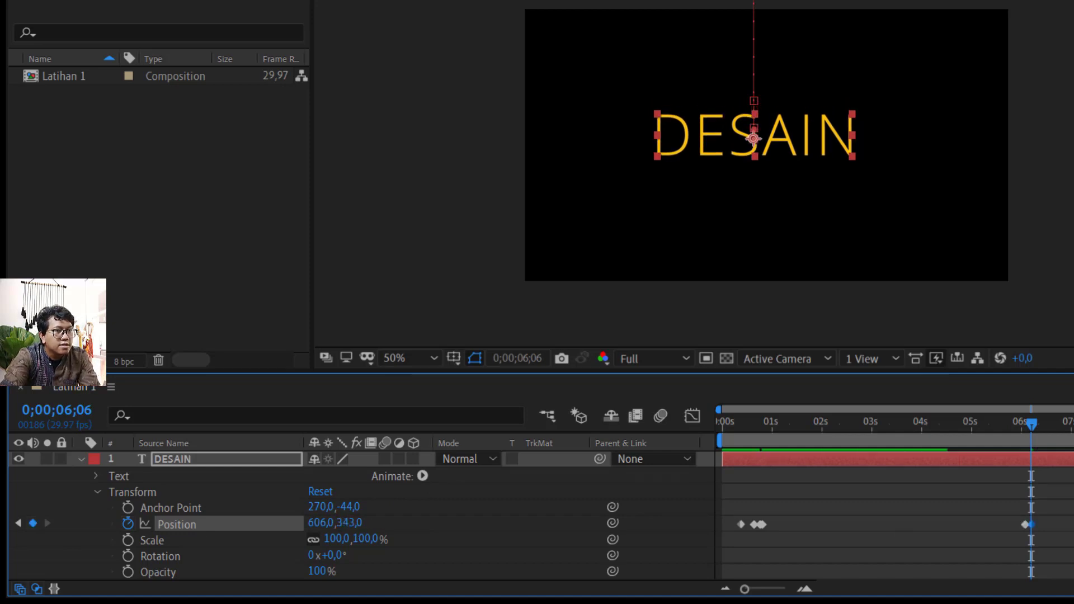
drag(1036, 422, 1034, 424)
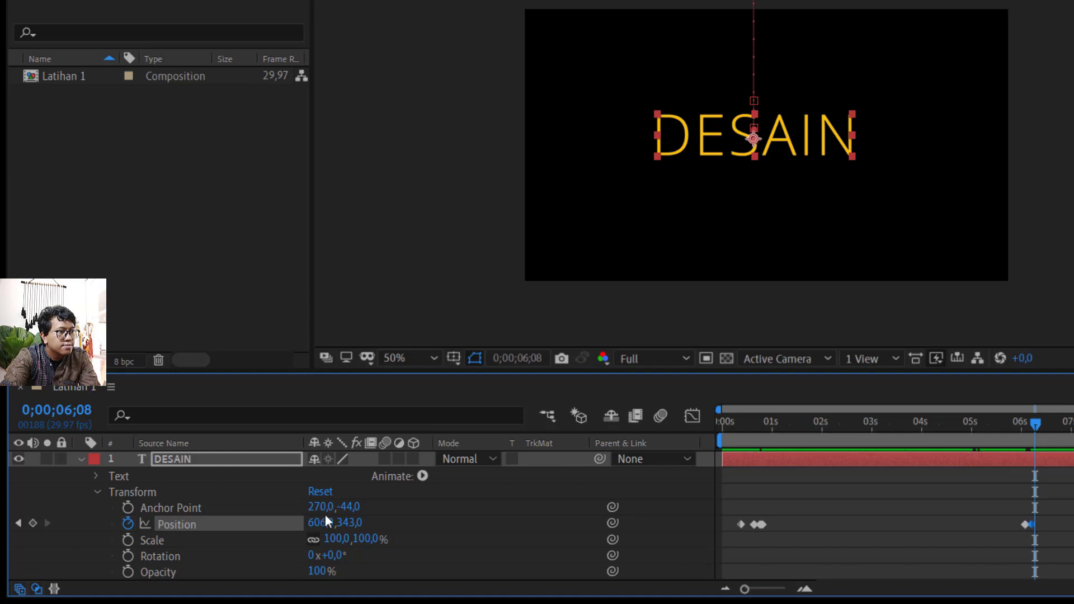
drag(350, 522, 112, 514)
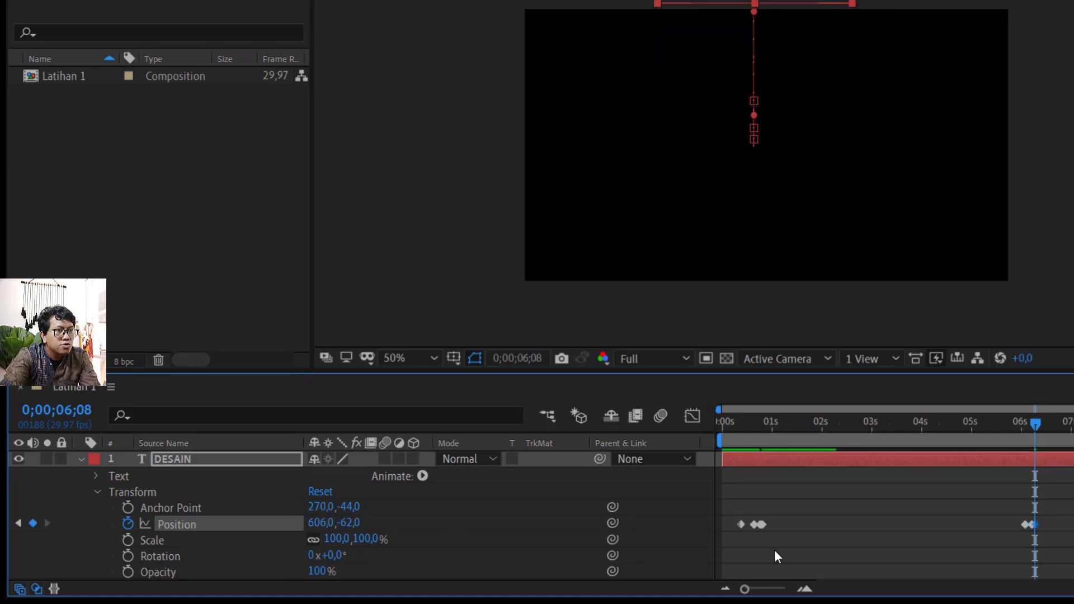
- Play the complete title animation from 0;00;00;00, including the exits of all three words
drag(1039, 424, 968, 425)
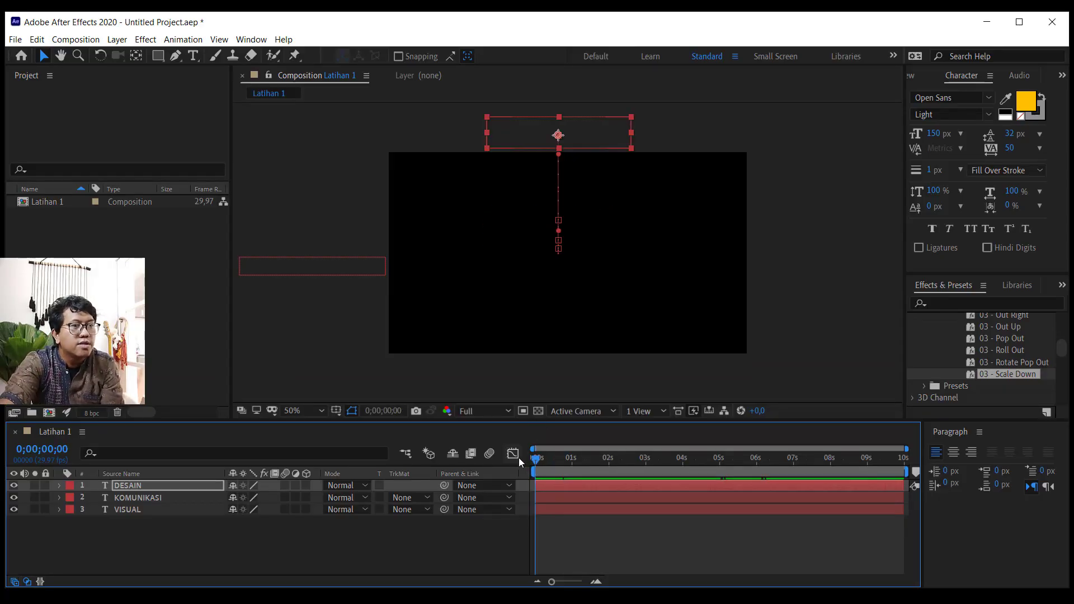
key(space)
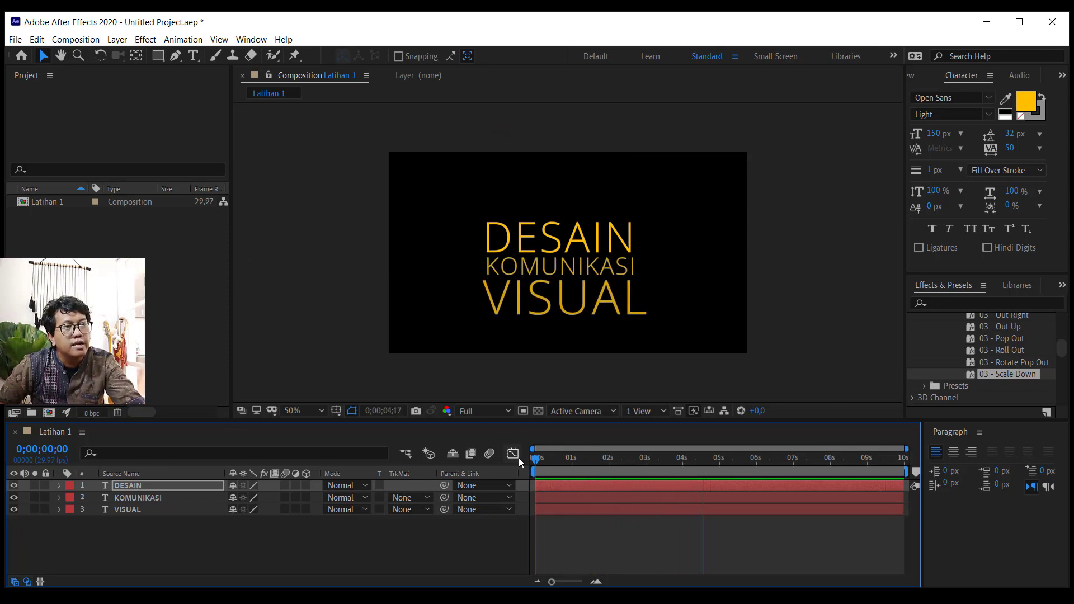
key(space)
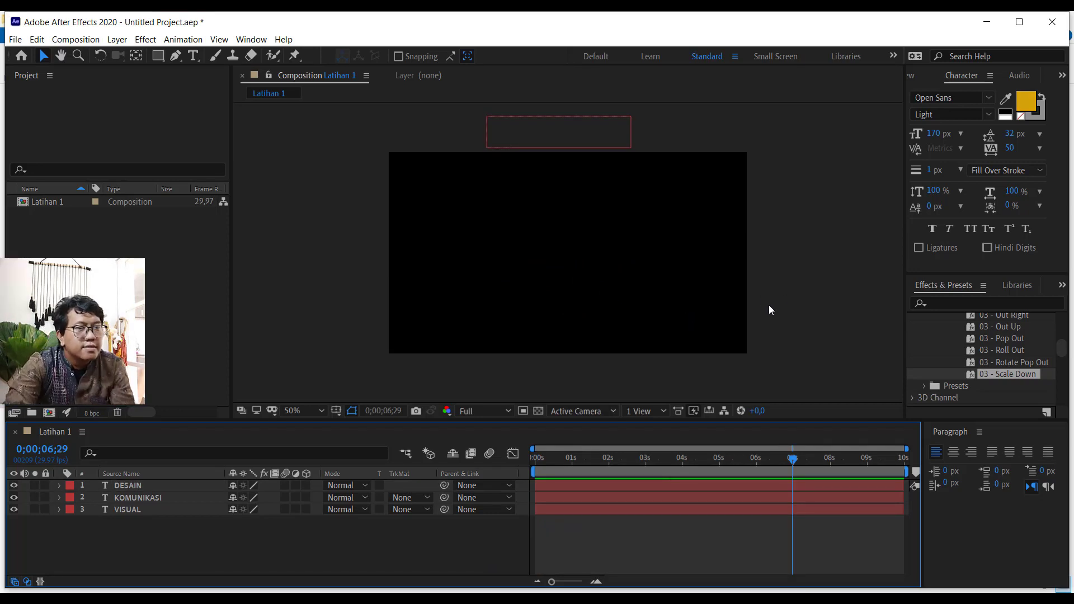
- Add composition Latihan 1 to the Render Queue for export
double_click(195, 23)
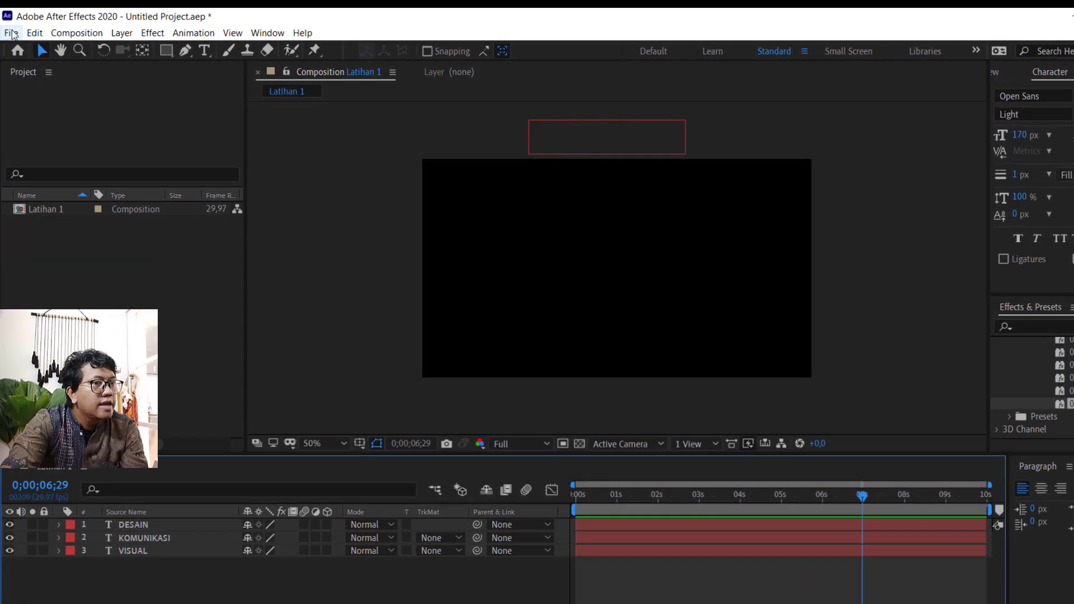
click(10, 34)
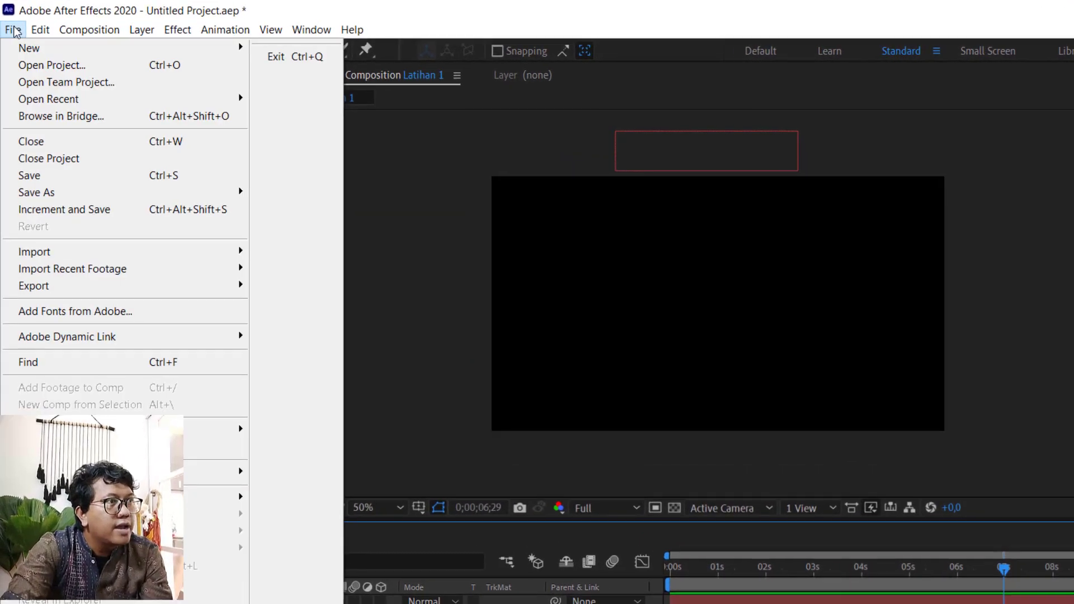
mouse_move(65, 288)
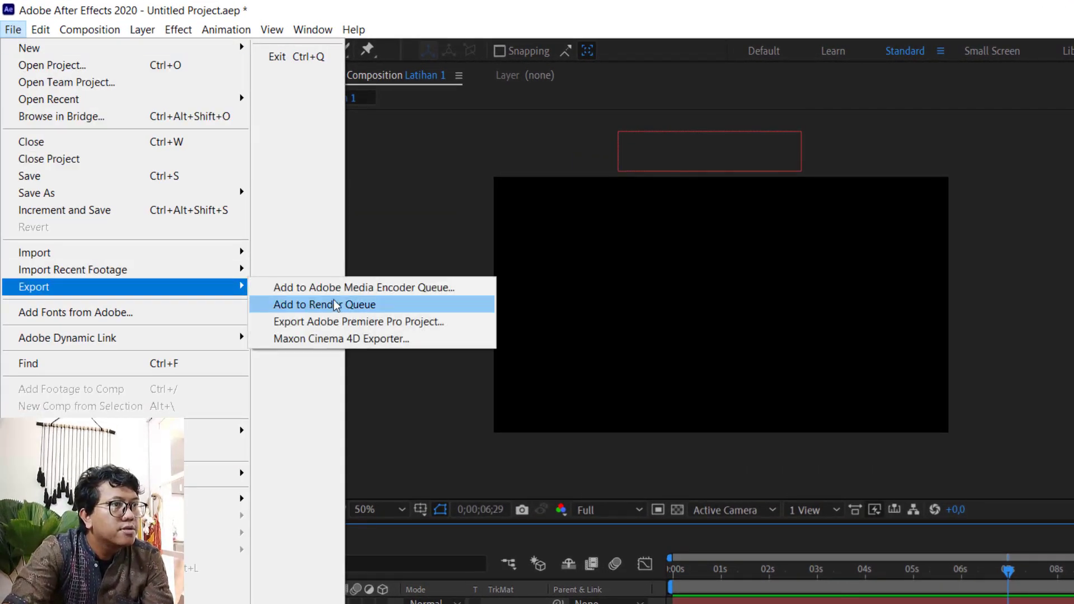
click(366, 305)
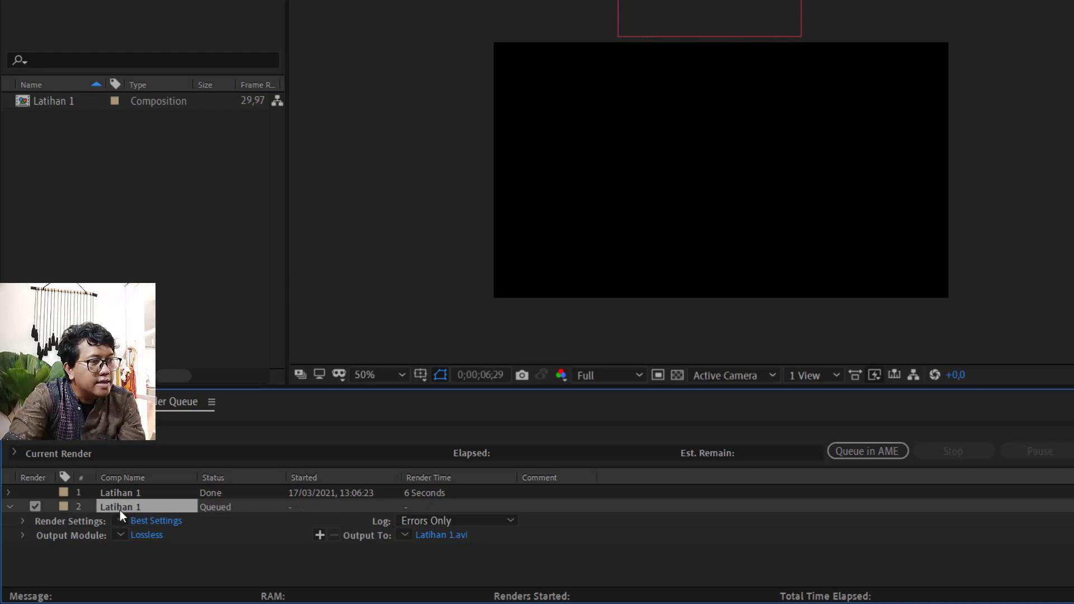
- Configure the queued Latihan 1 render settings with Best quality and Full resolution
click(139, 521)
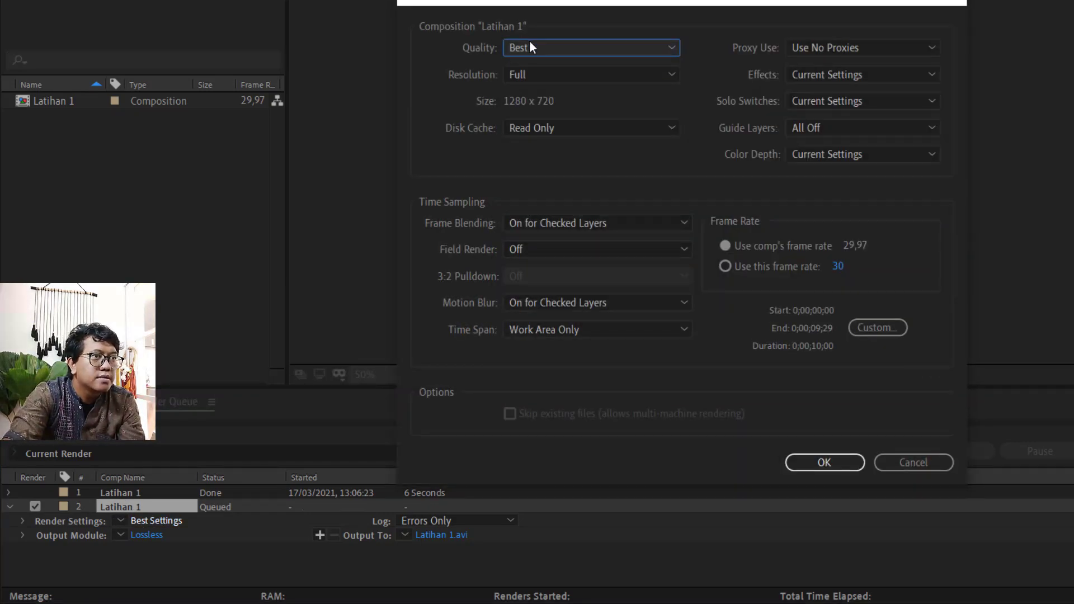
click(531, 47)
click(532, 50)
click(532, 49)
click(529, 51)
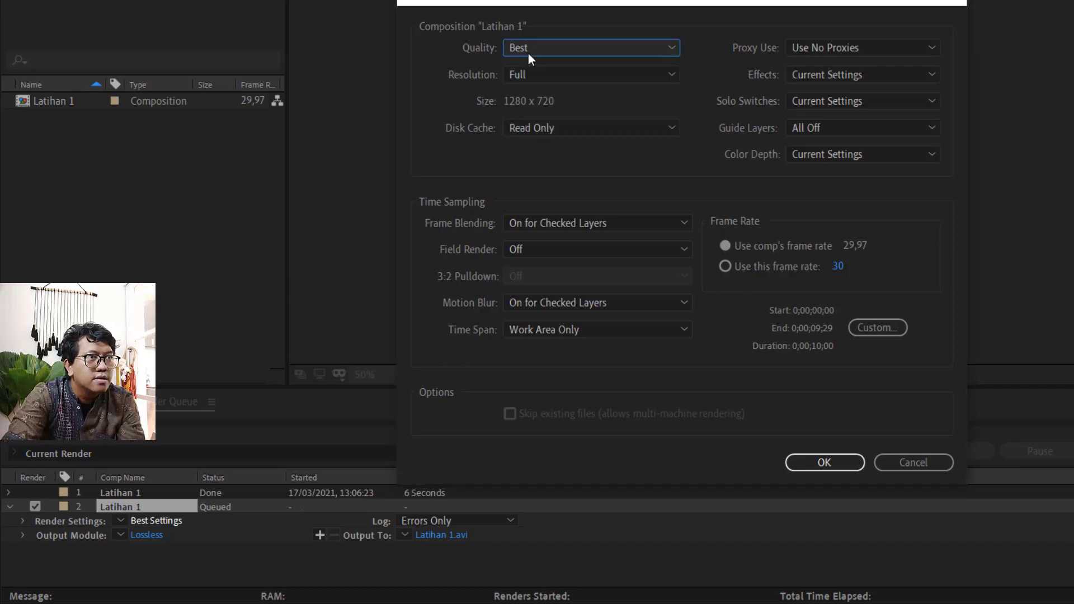
click(815, 465)
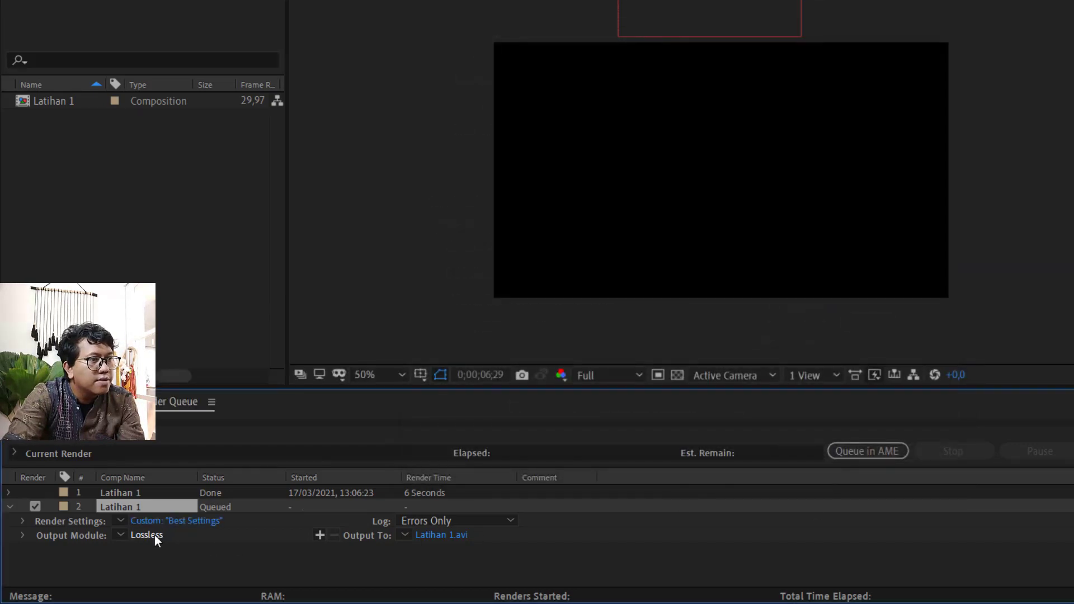
- Set the output module to AVI format and render the composition to the file Latihan 1.avi
click(154, 535)
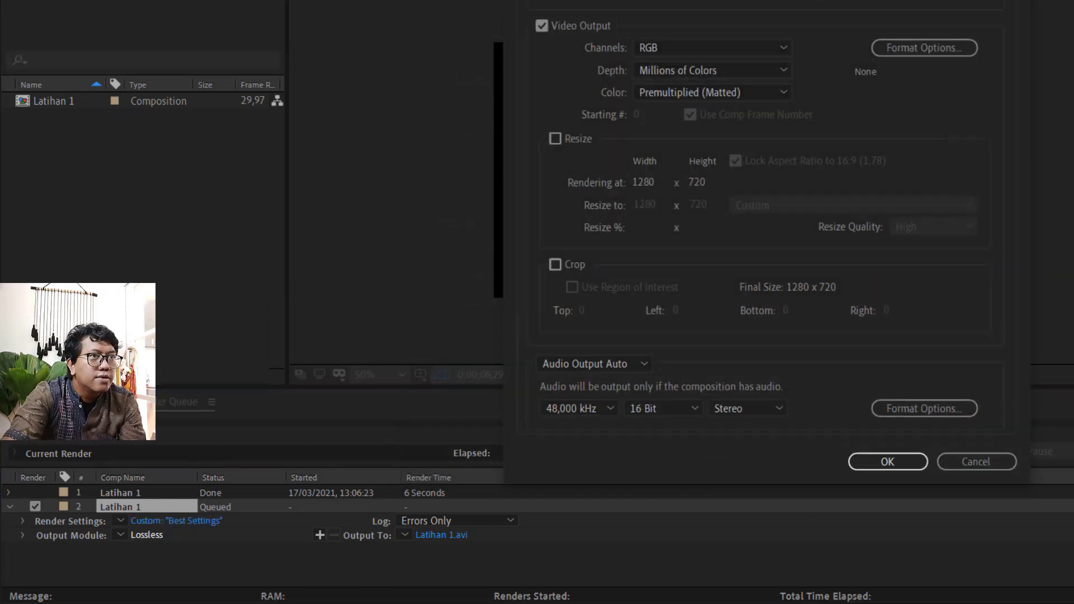
click(716, 3)
click(716, 6)
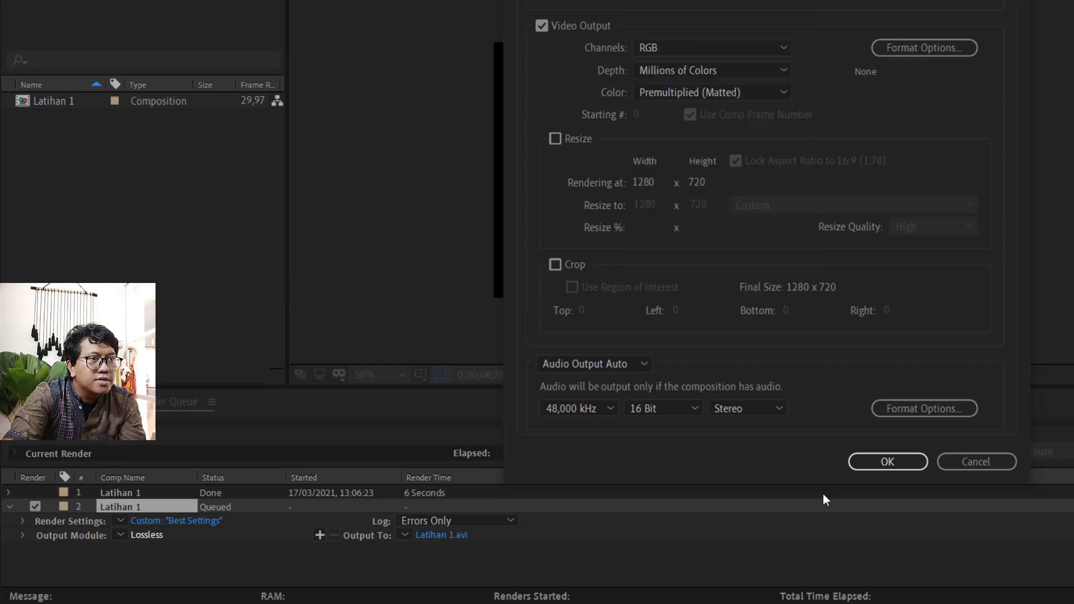
click(887, 462)
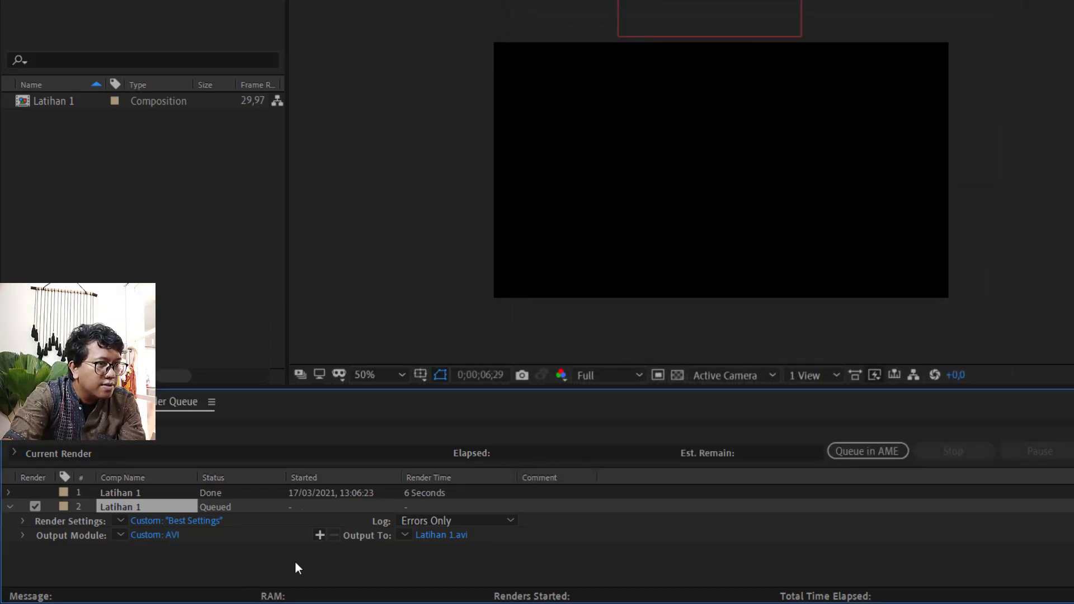
click(435, 535)
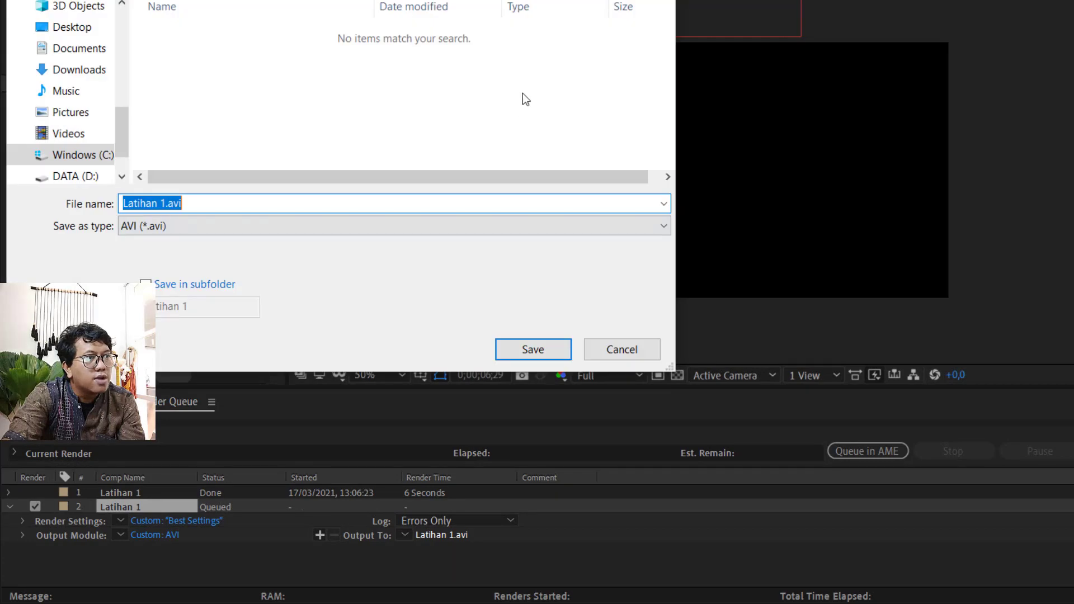
click(533, 349)
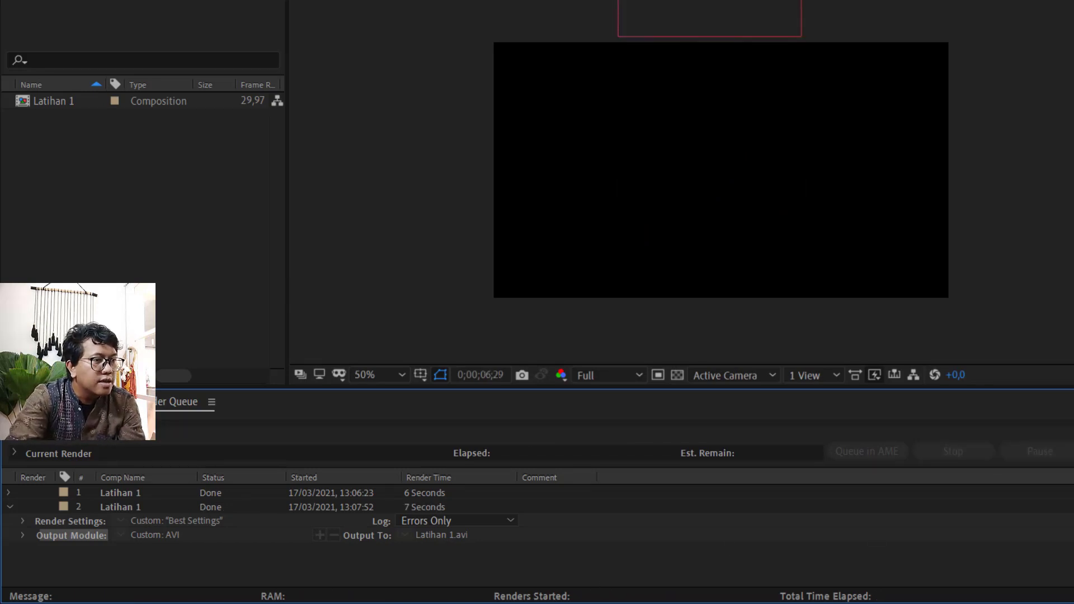
- Switch to File Explorer, refresh the output folder and play the rendered Latihan 1.avi
click(289, 561)
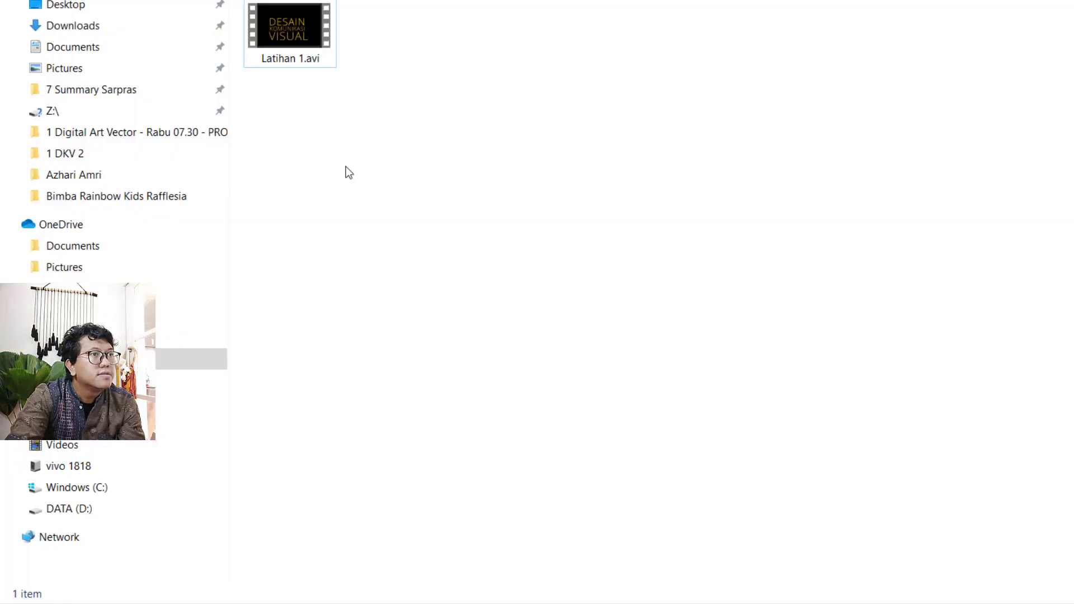
right_click(374, 99)
click(439, 183)
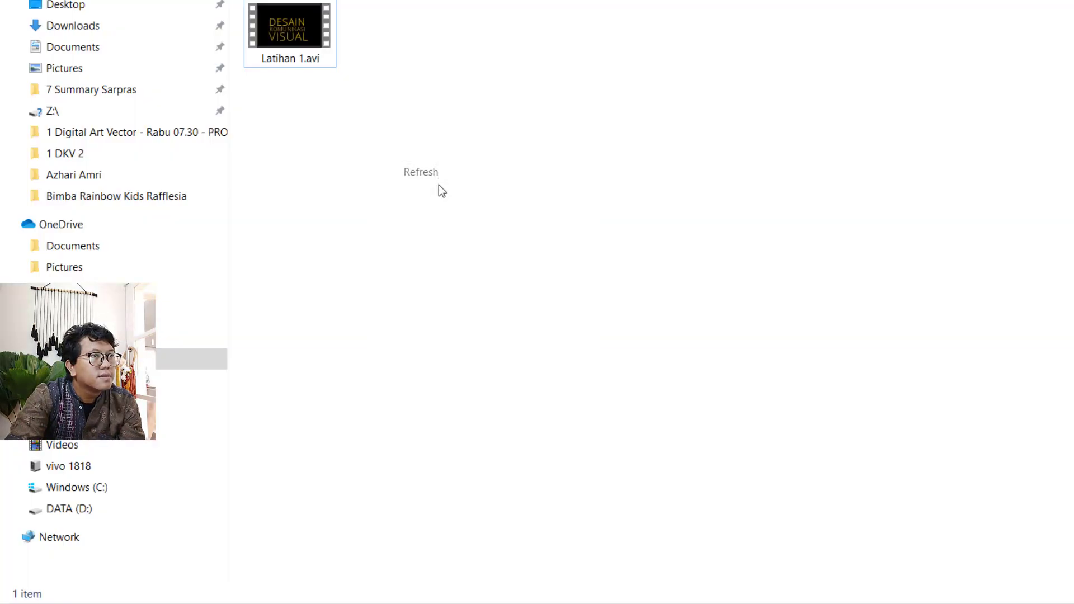
click(296, 32)
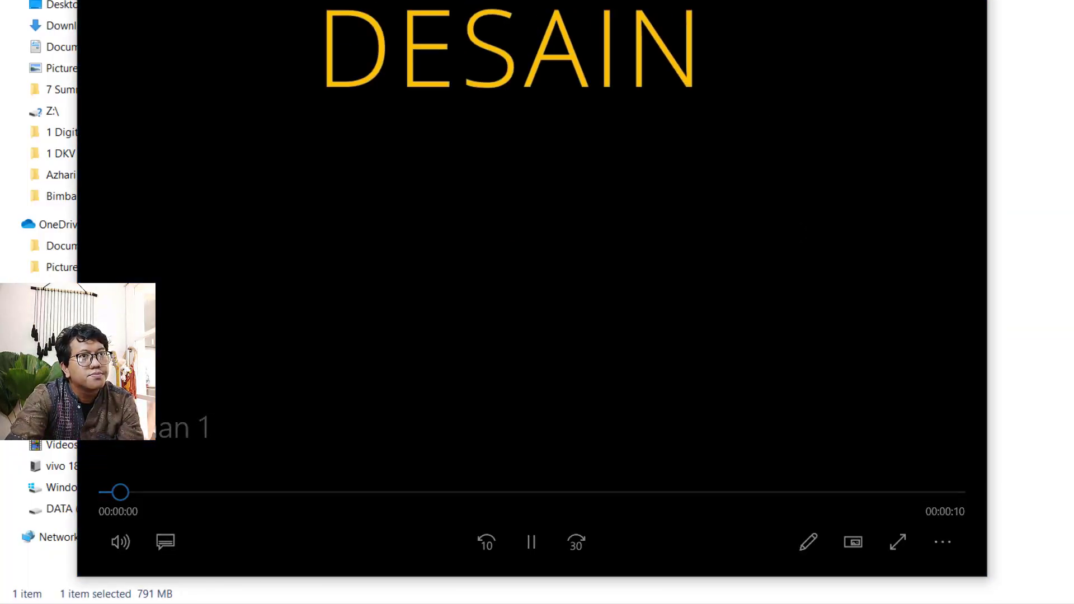